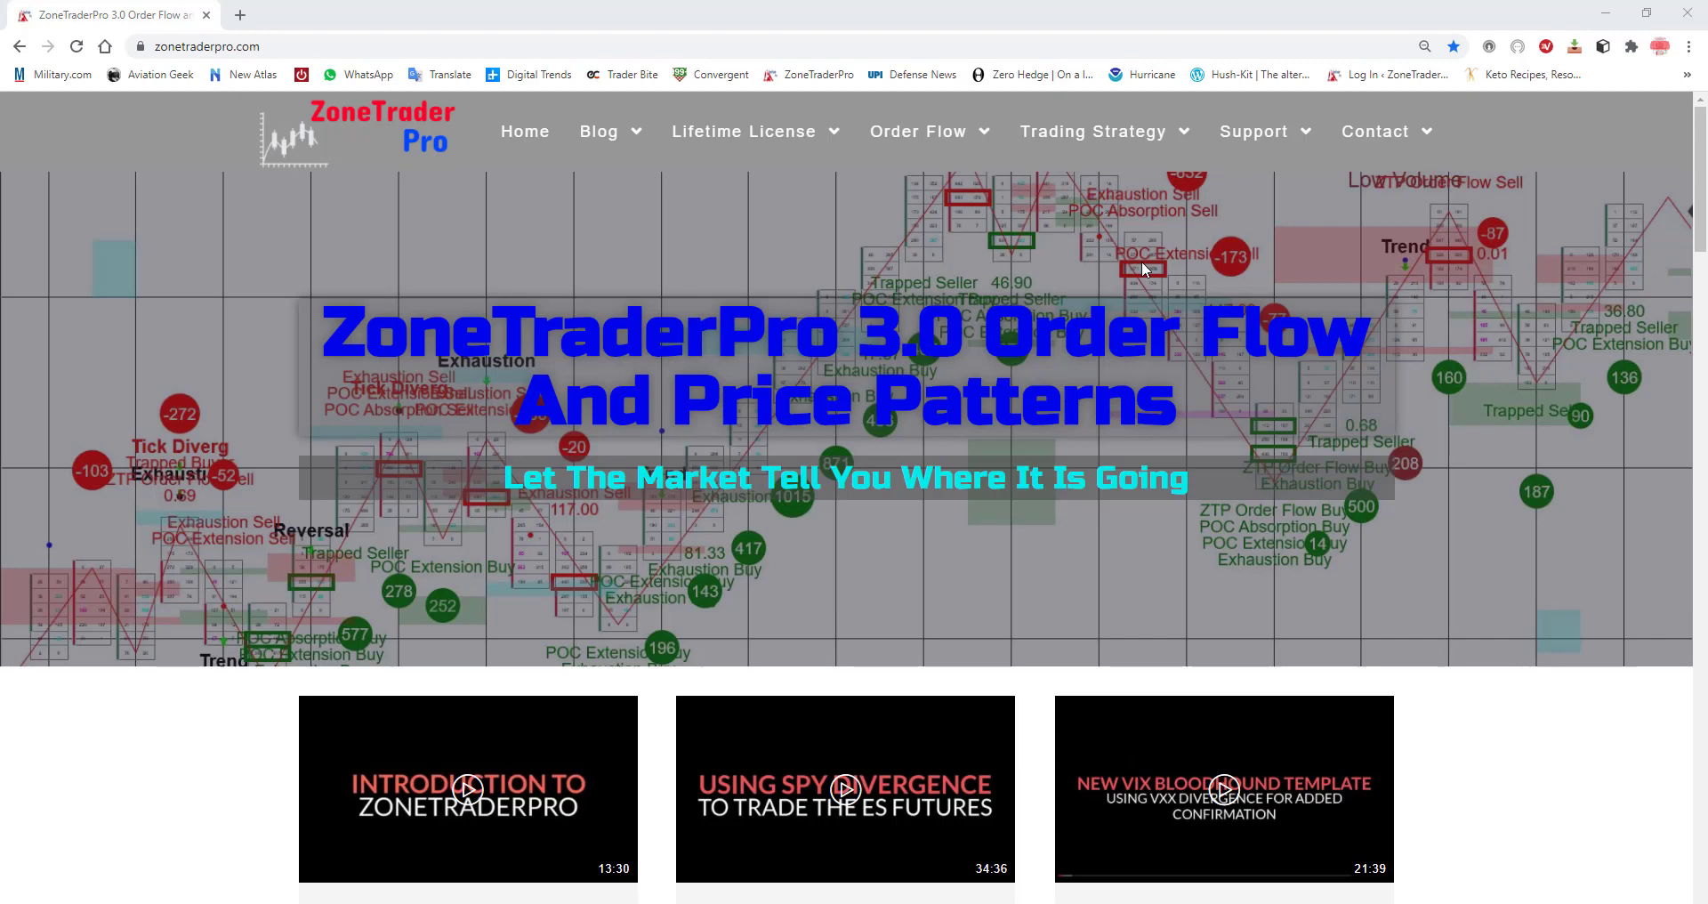
Open the VIX BloodHound Template page from the site's trading strategy pages
{"action": "mouse_move", "coordinate": [1099, 132]}
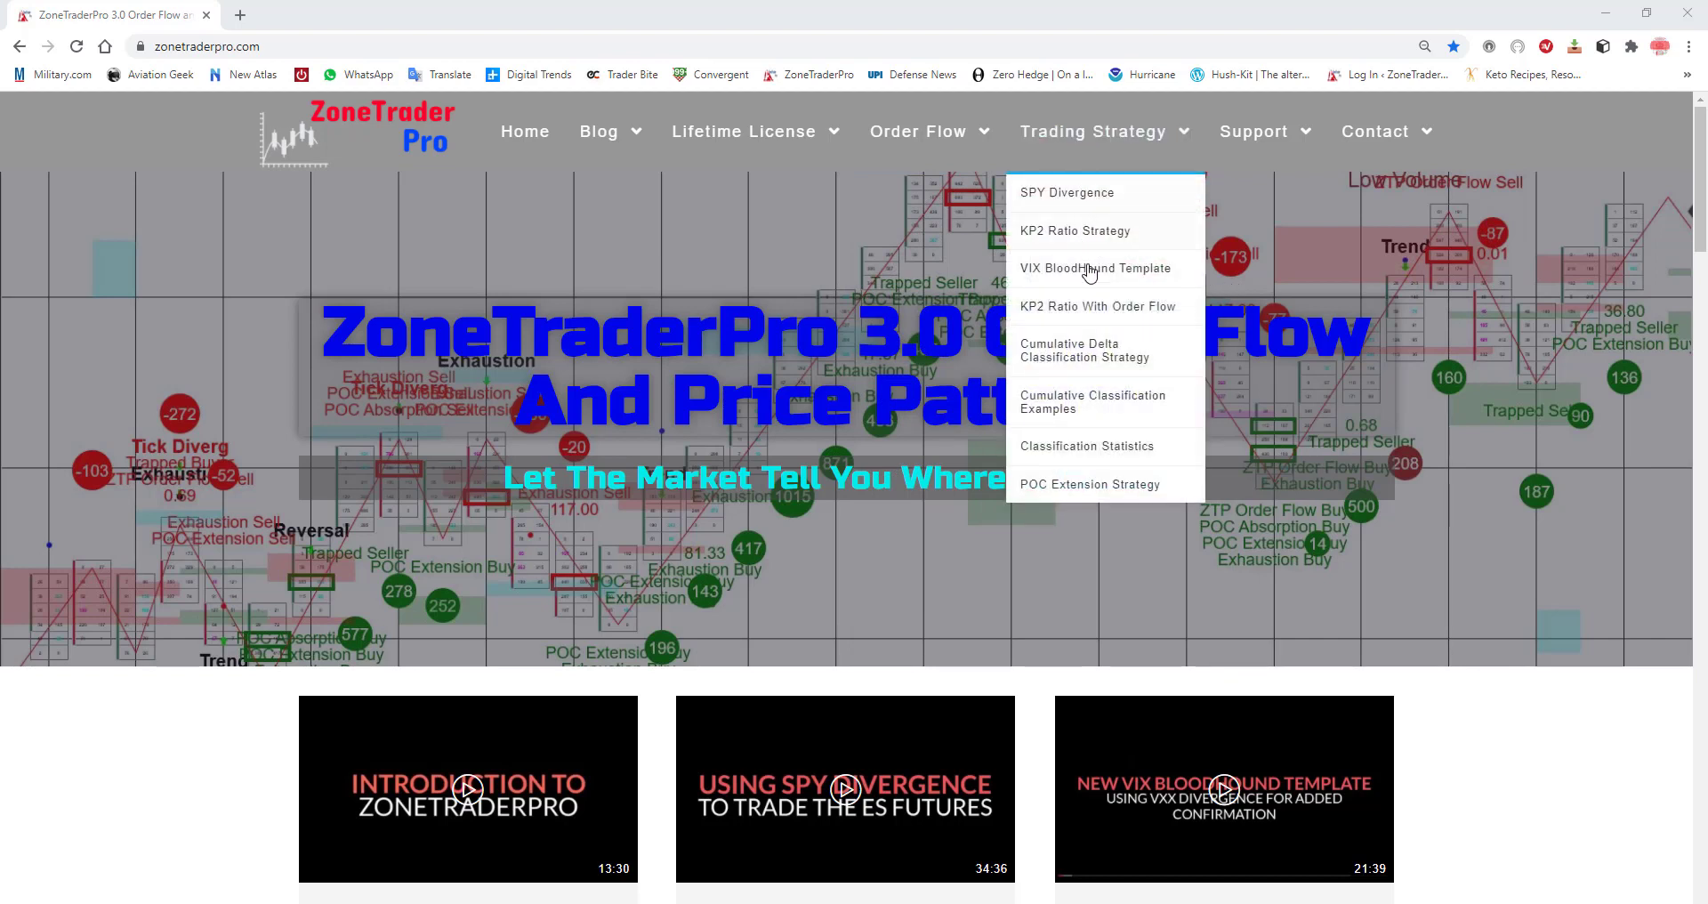
{"action": "left_click", "coordinate": [1090, 274]}
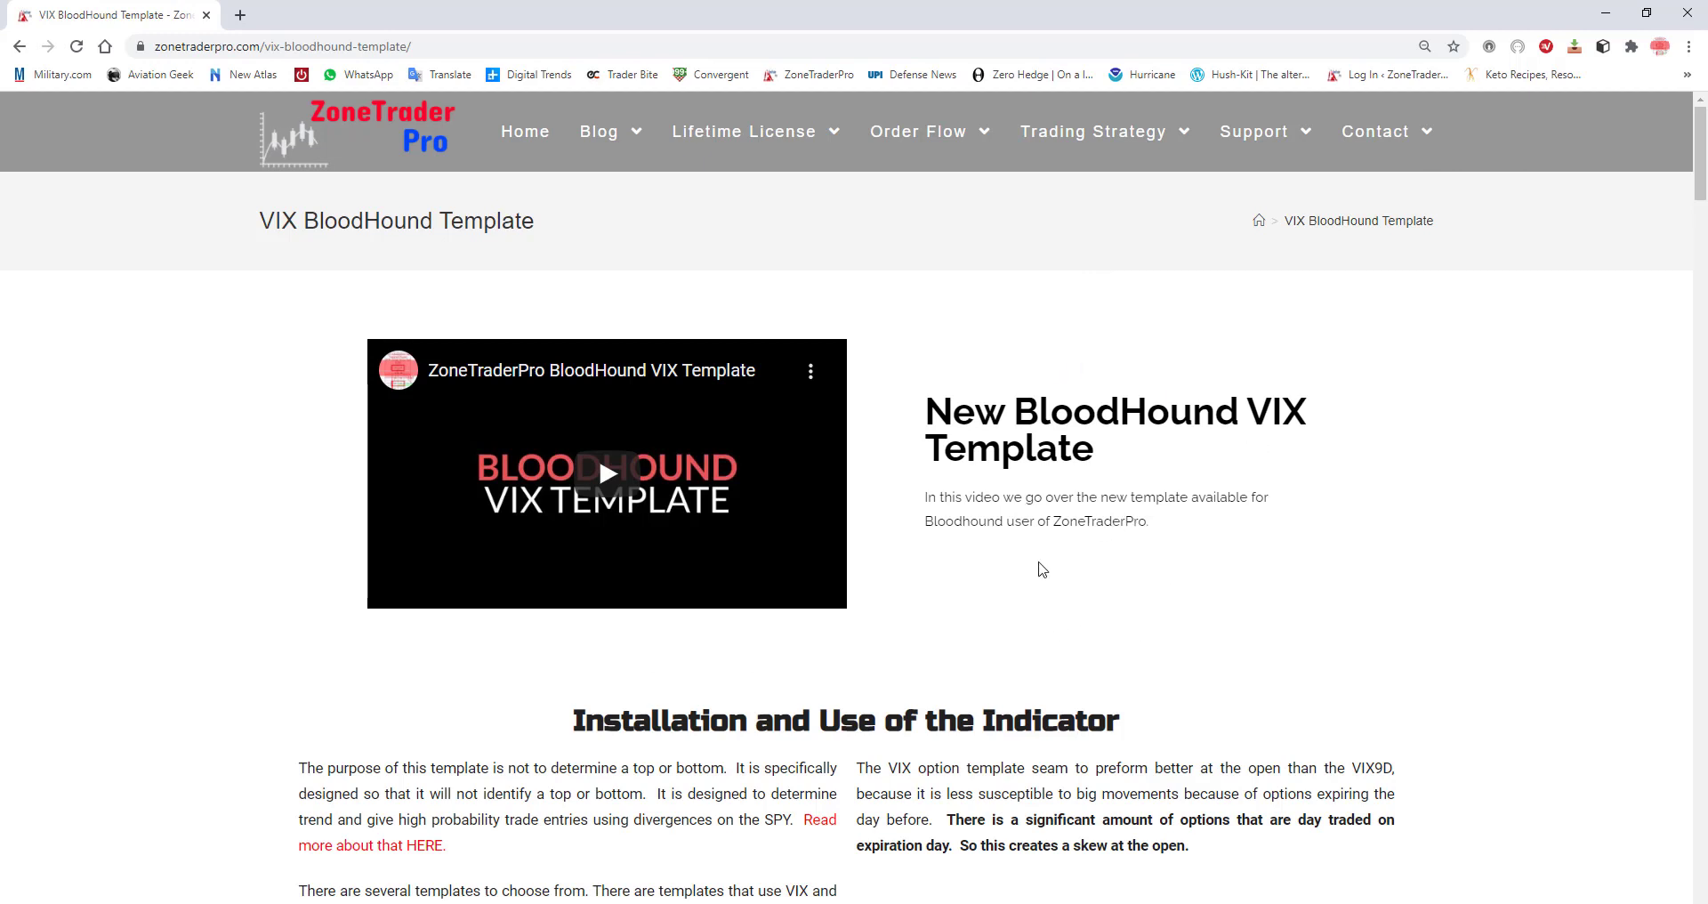
Switch to NinjaTrader and start adding a new instrument to the Instruments database
{"action": "key", "text": "alt+Tab"}
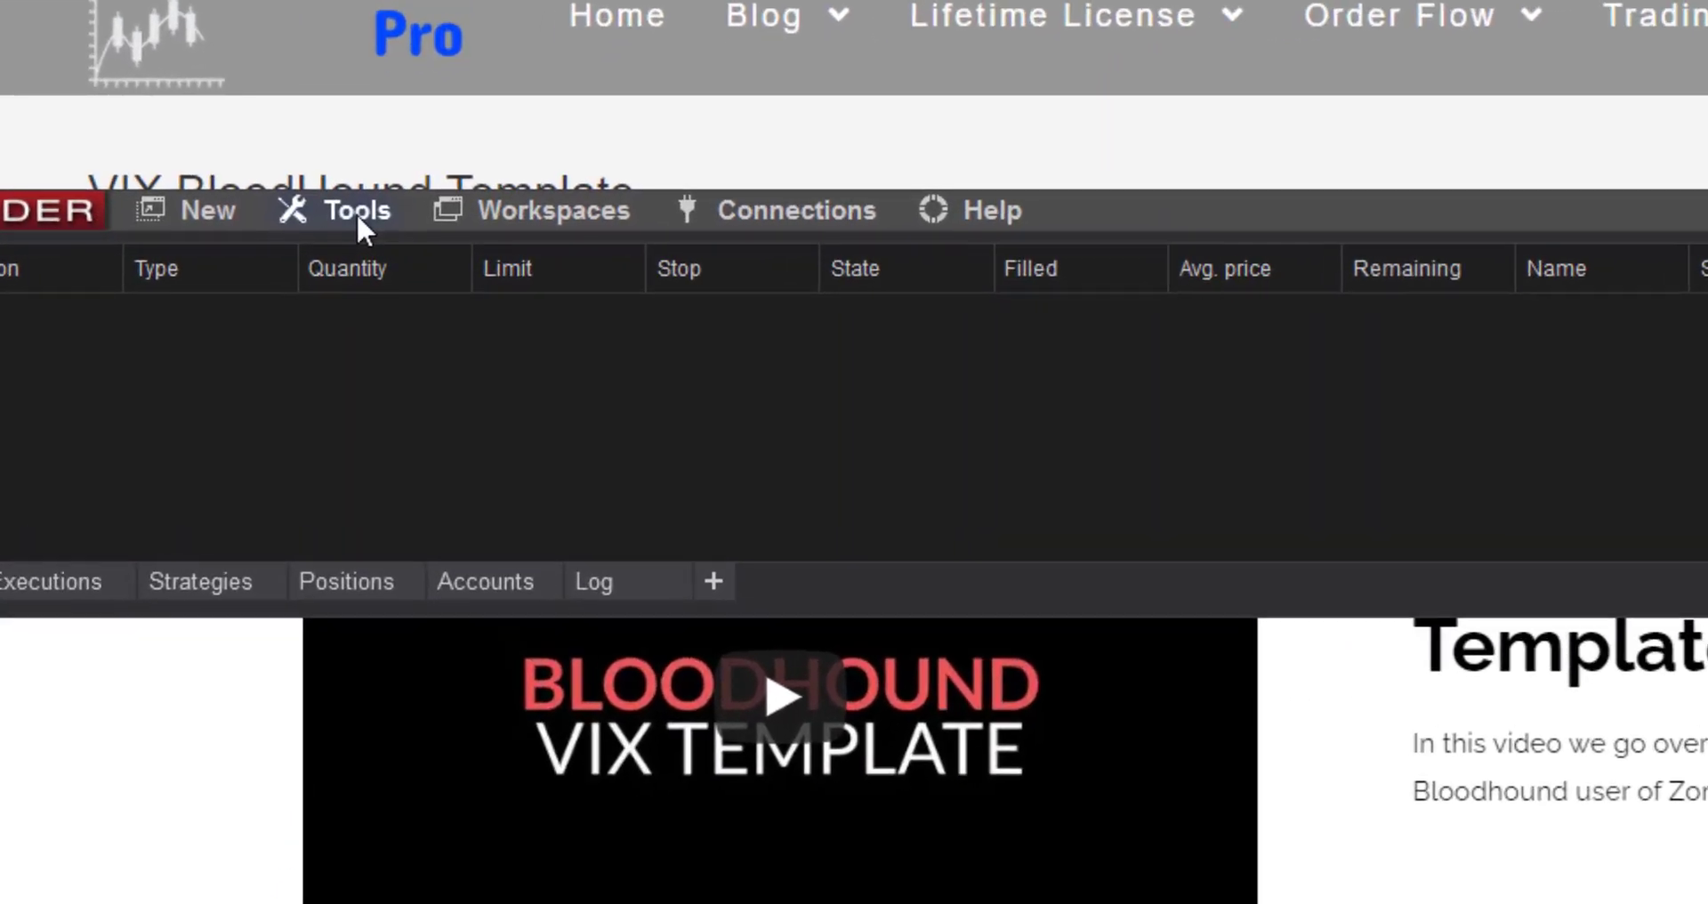
{"action": "left_click", "coordinate": [396, 233]}
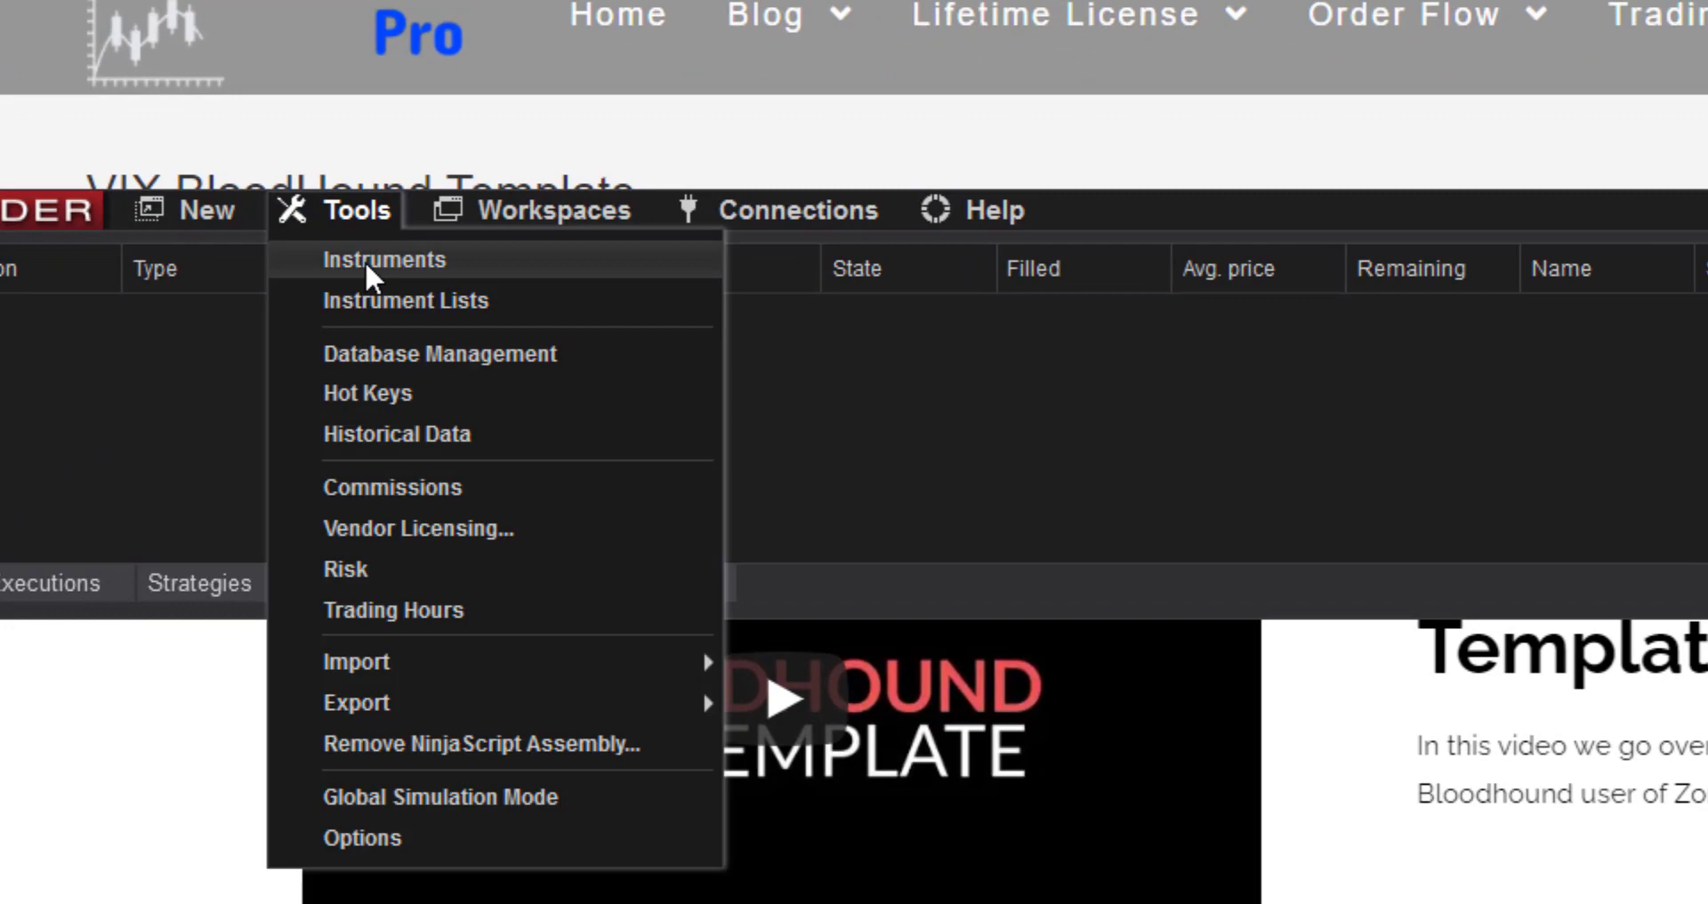
{"action": "left_click", "coordinate": [364, 259]}
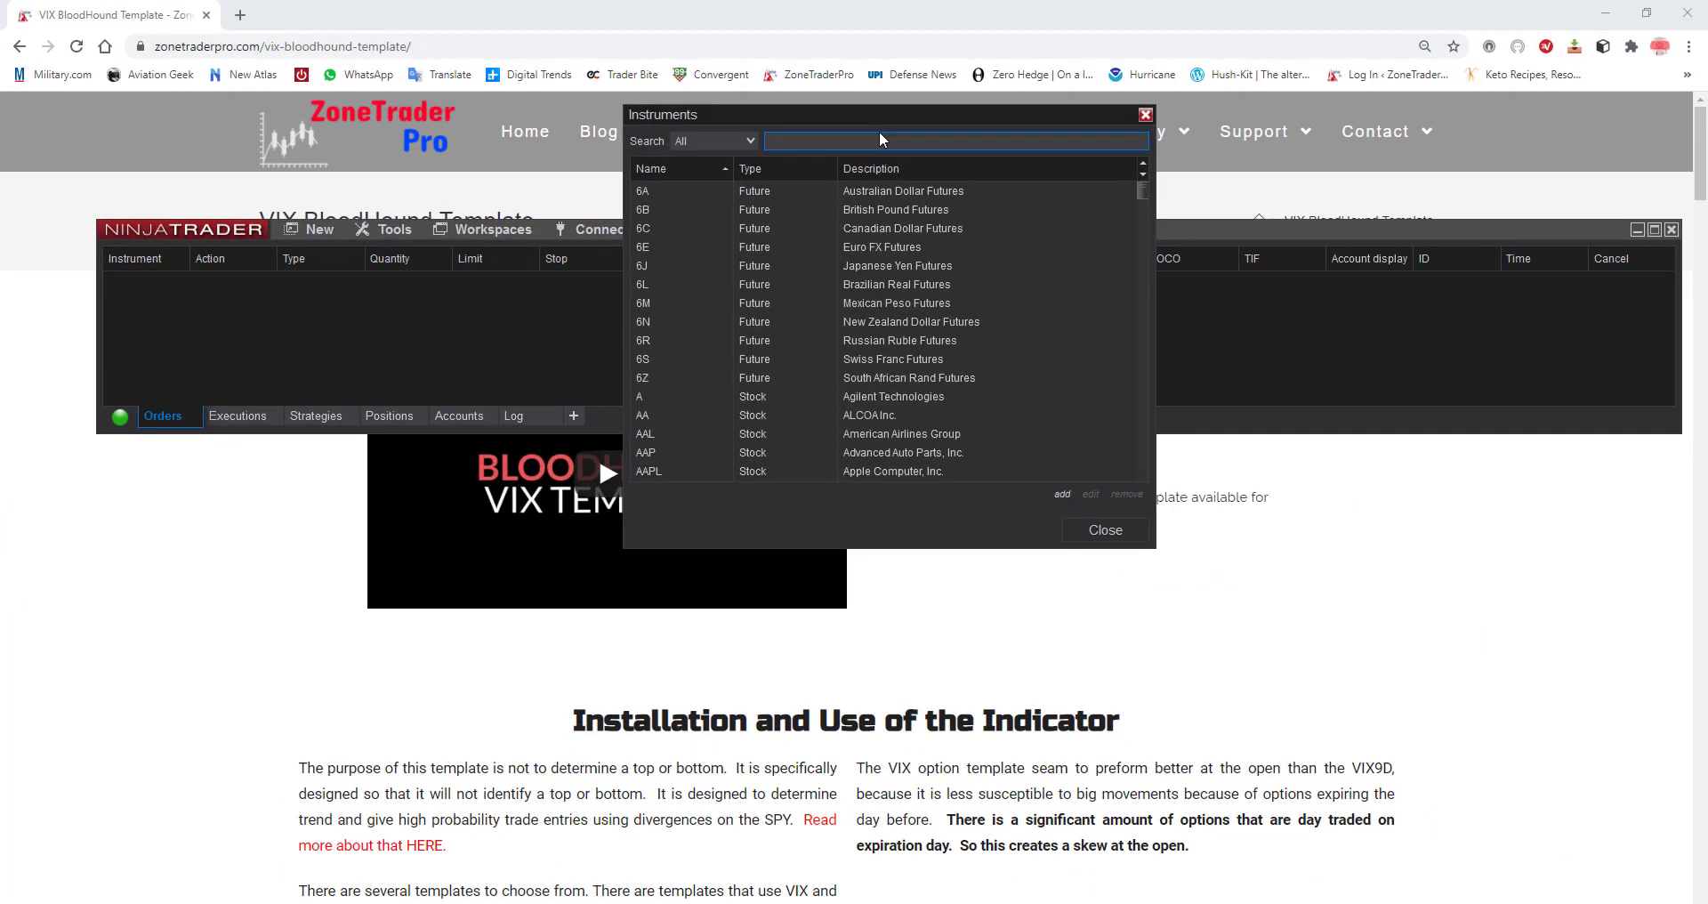
{"action": "left_click_drag", "start_coordinate": [881, 132], "coordinate": [864, 310]}
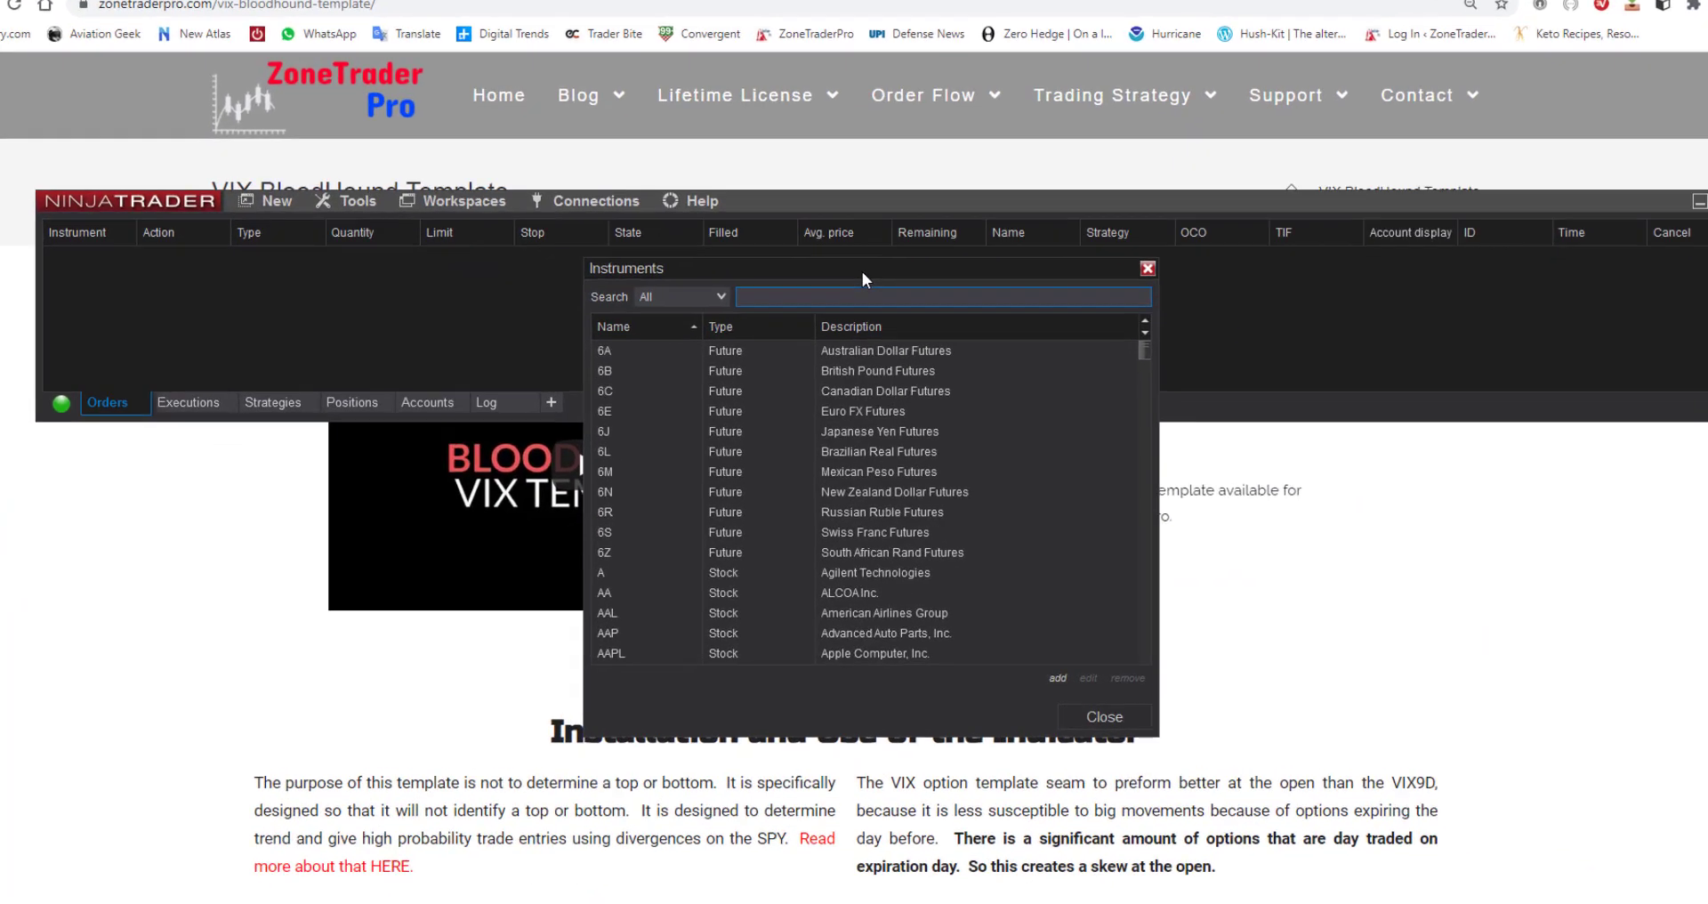
{"action": "left_click", "coordinate": [1197, 742]}
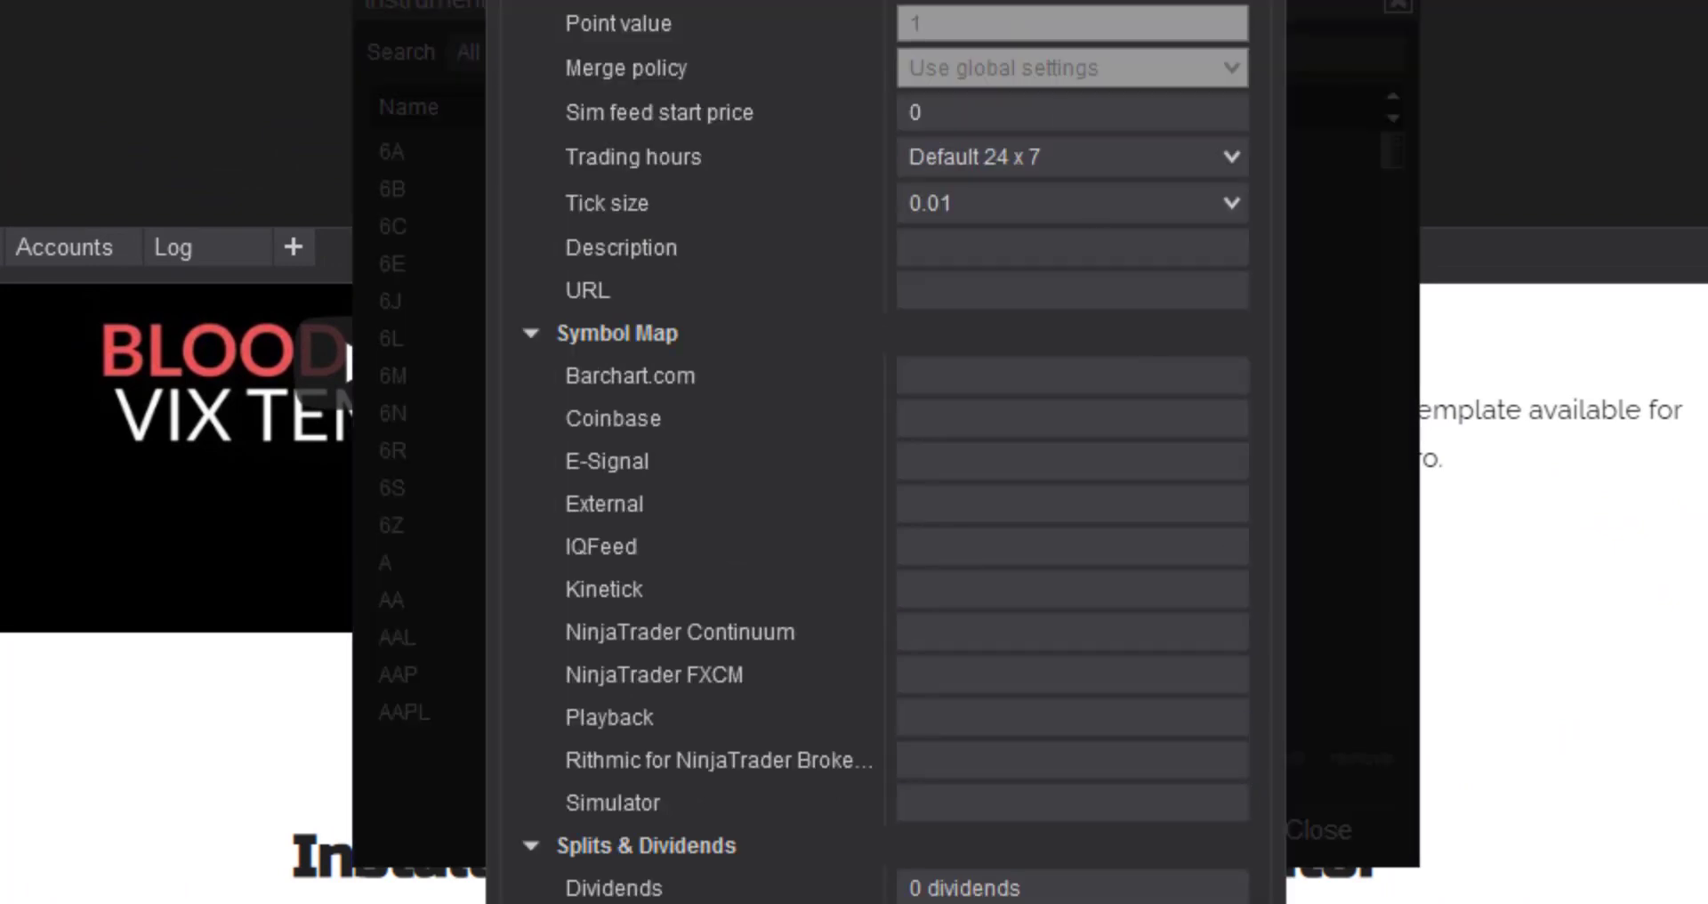
{"action": "left_click_drag", "start_coordinate": [757, 0], "coordinate": [718, 0]}
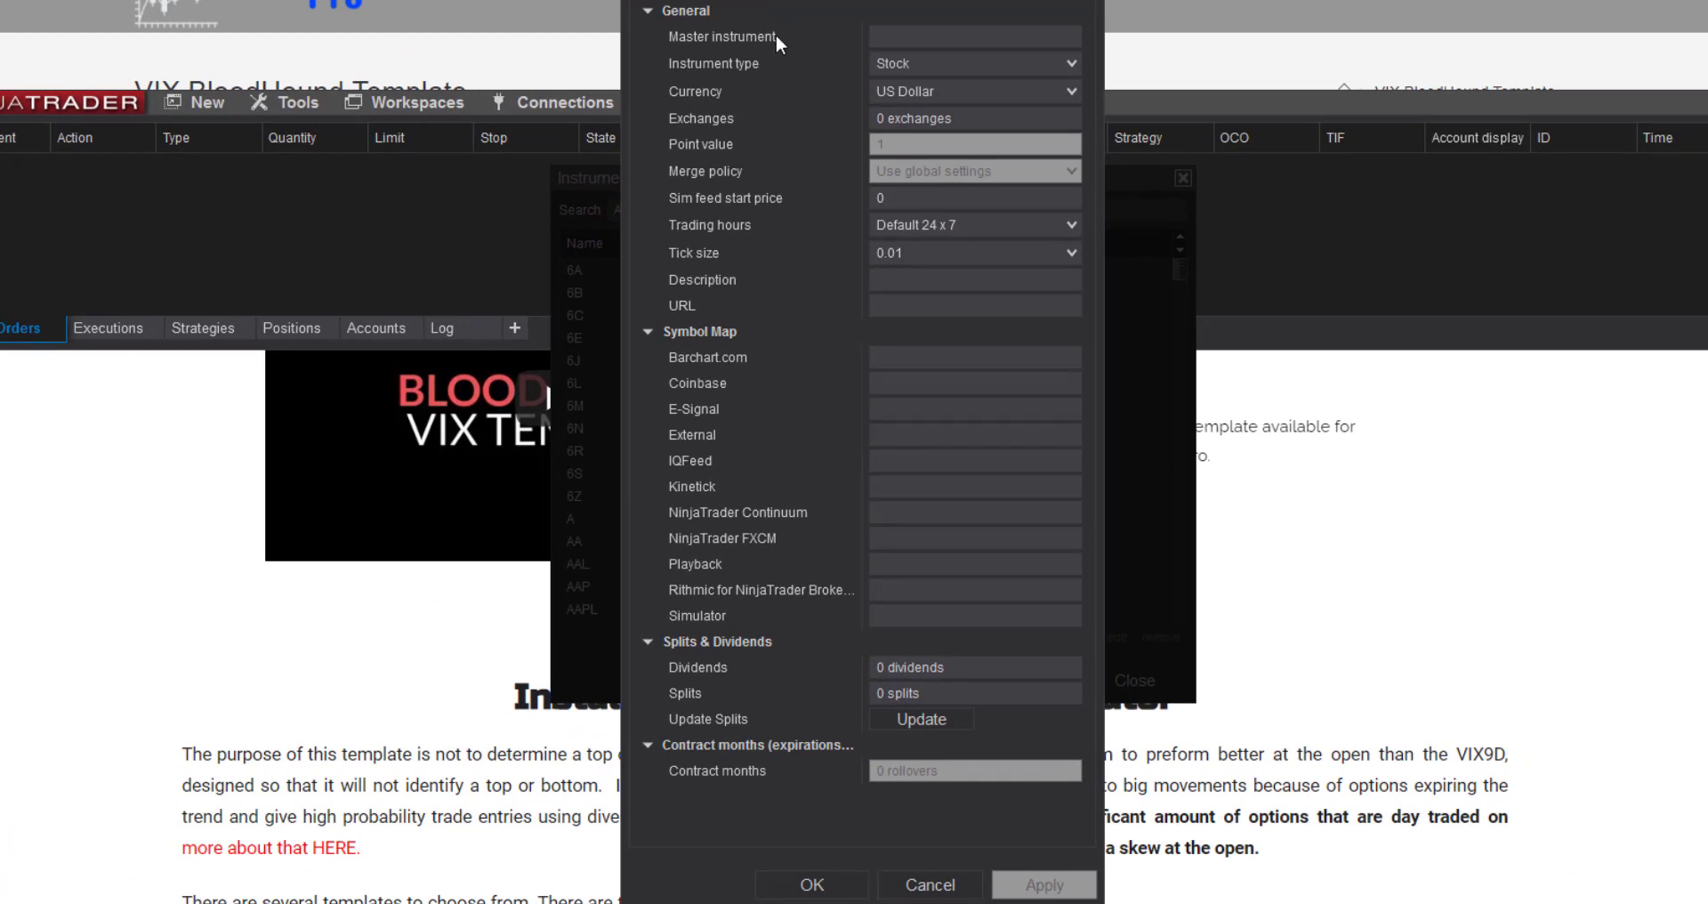
Name the new master instrument VIX9D and set its instrument type to Index
{"action": "left_click", "coordinate": [901, 36]}
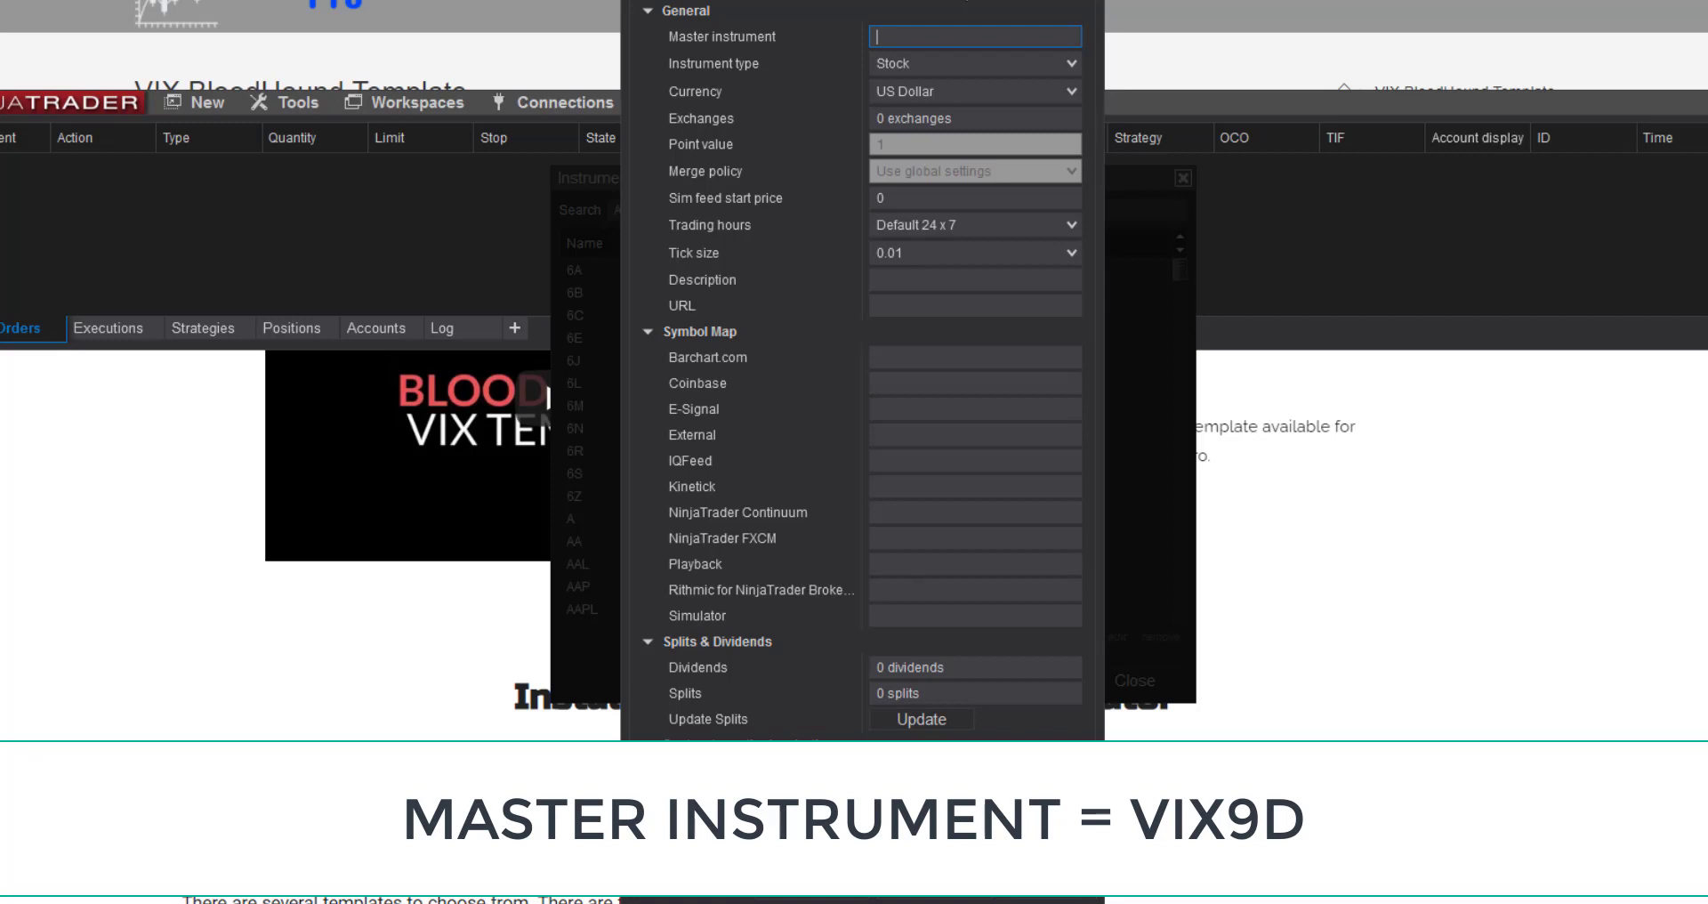
{"action": "type", "text": "VIX9D"}
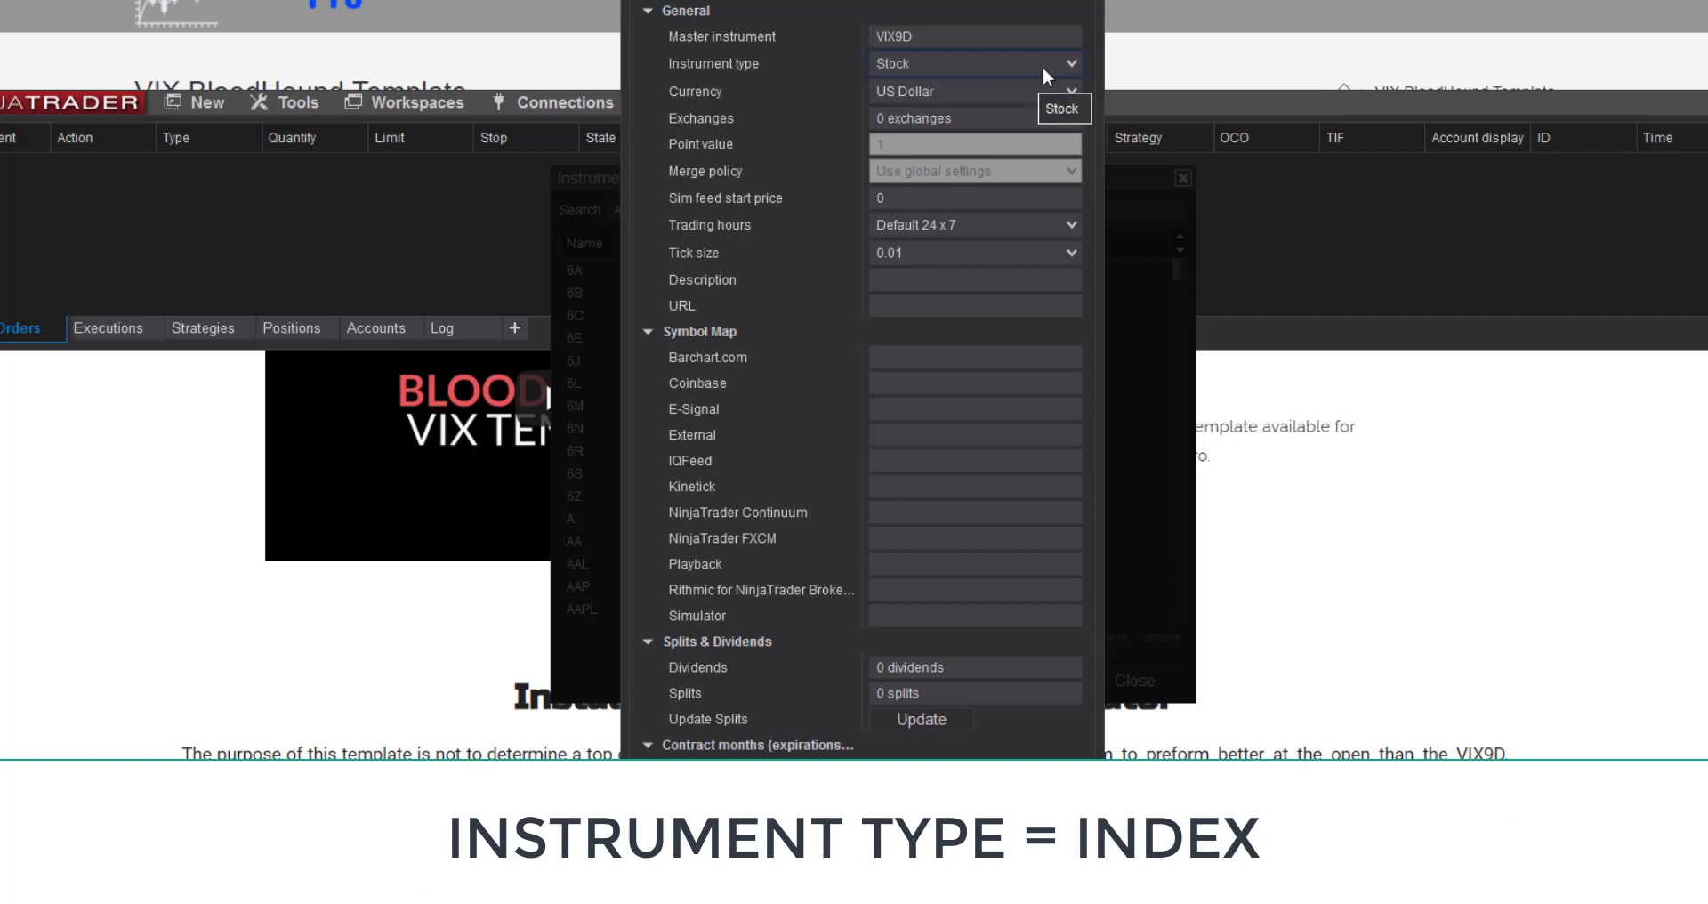
{"action": "left_click", "coordinate": [1070, 63]}
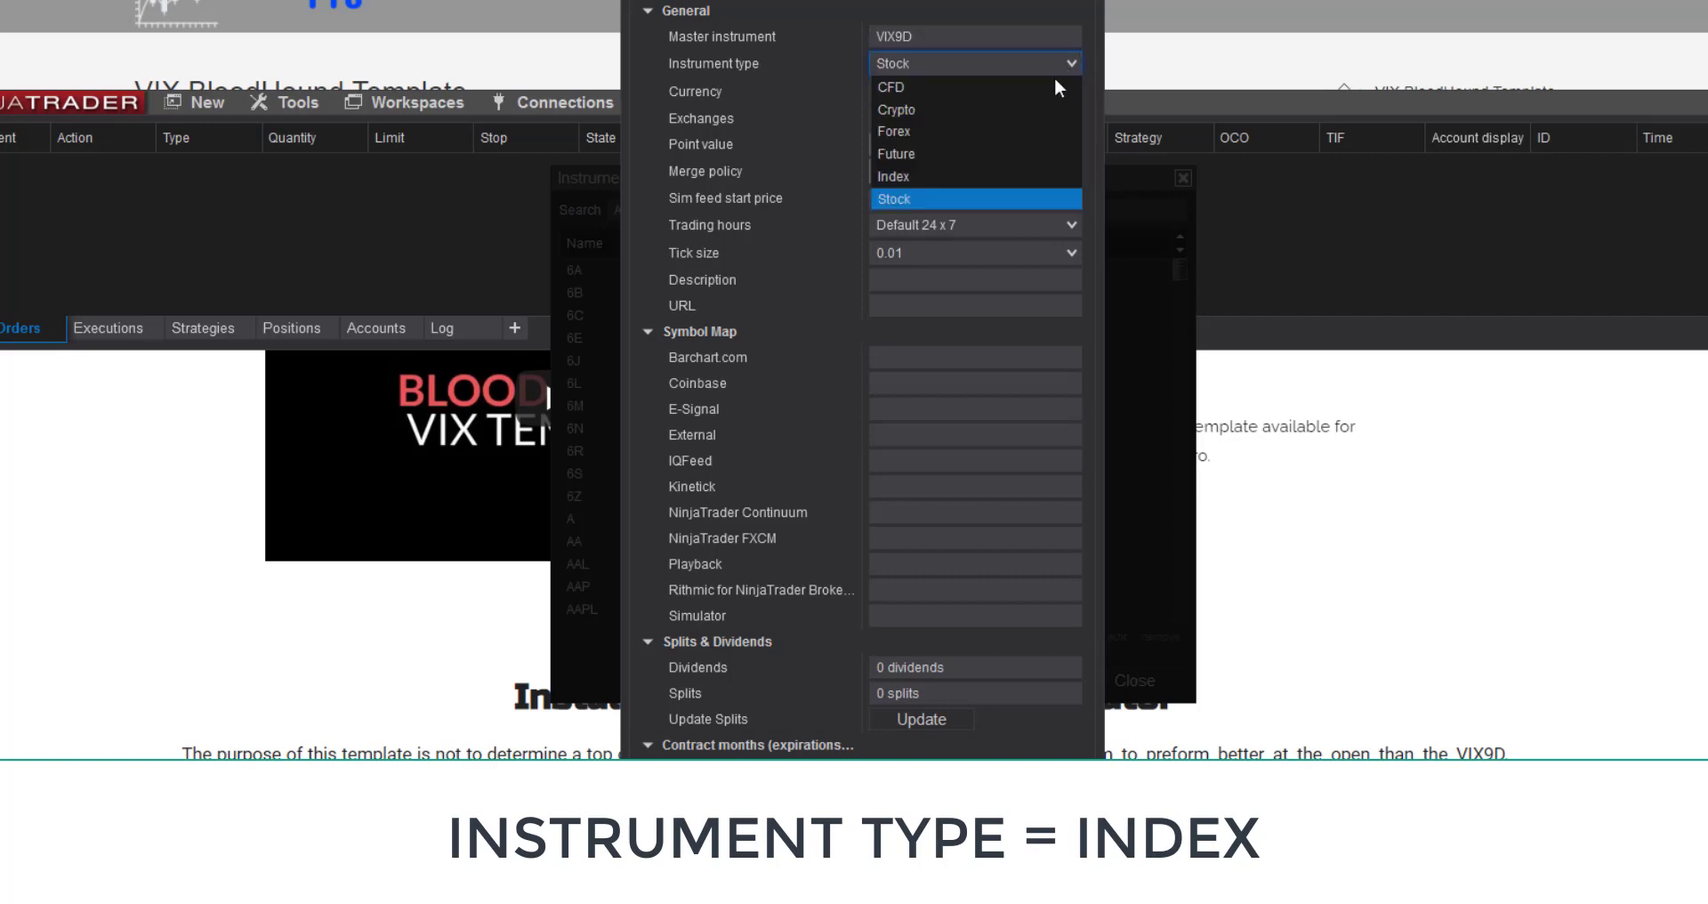
{"action": "left_click", "coordinate": [906, 175]}
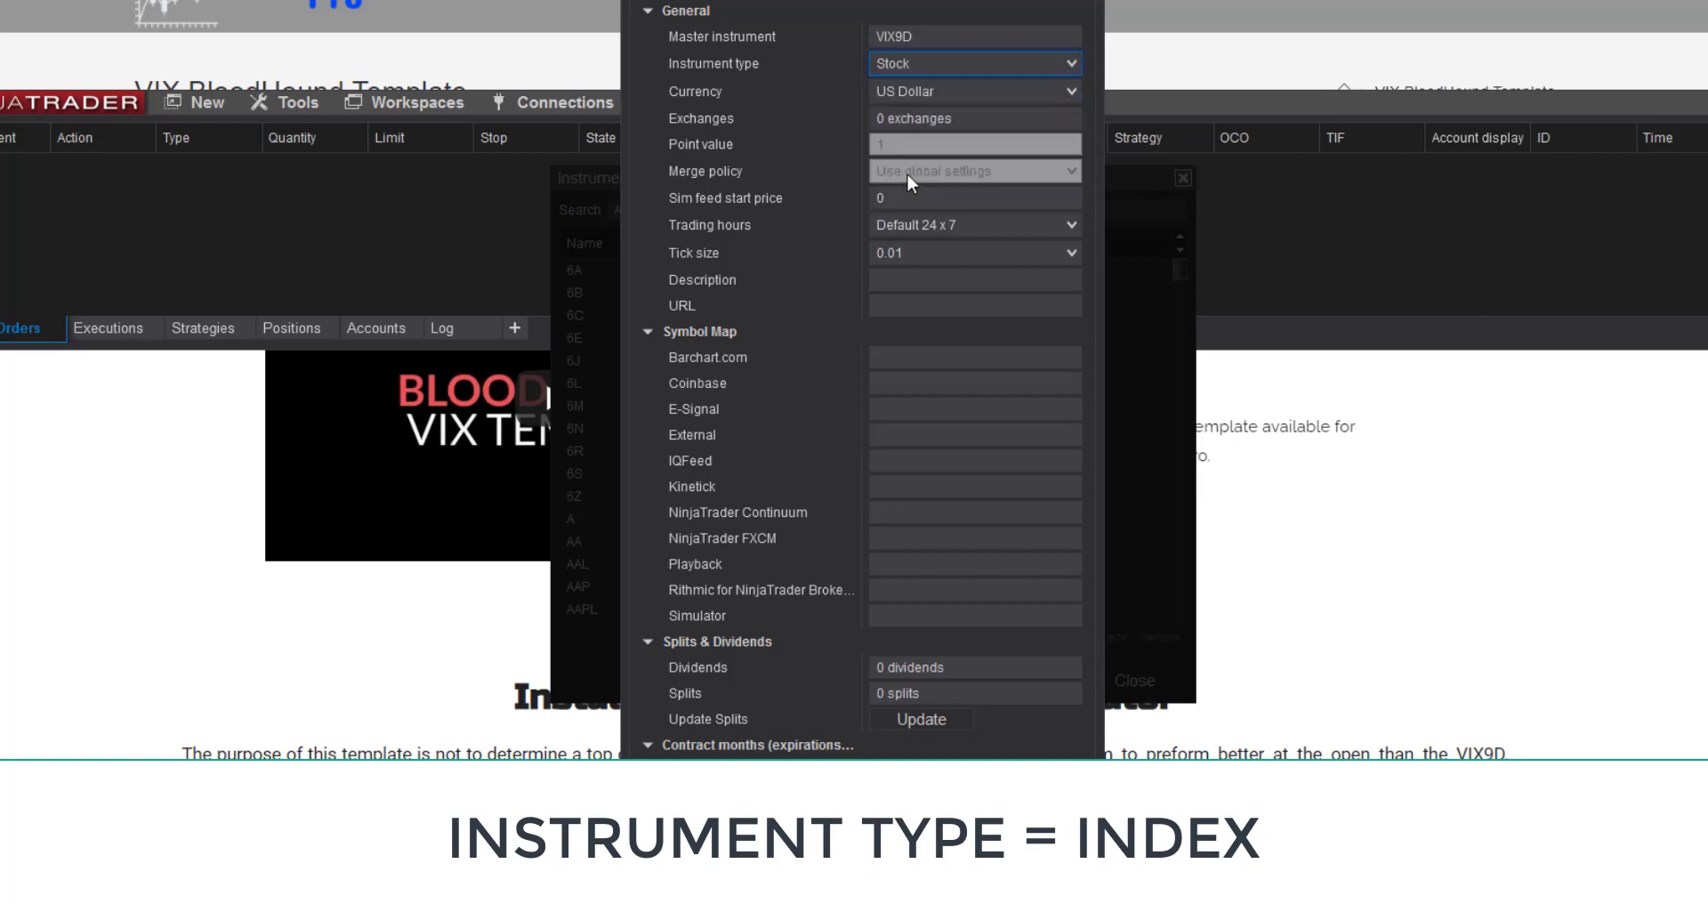
Assign the Cboe (Chicago Board Options Exchange) exchange to the VIX9D instrument
{"action": "left_click", "coordinate": [959, 116]}
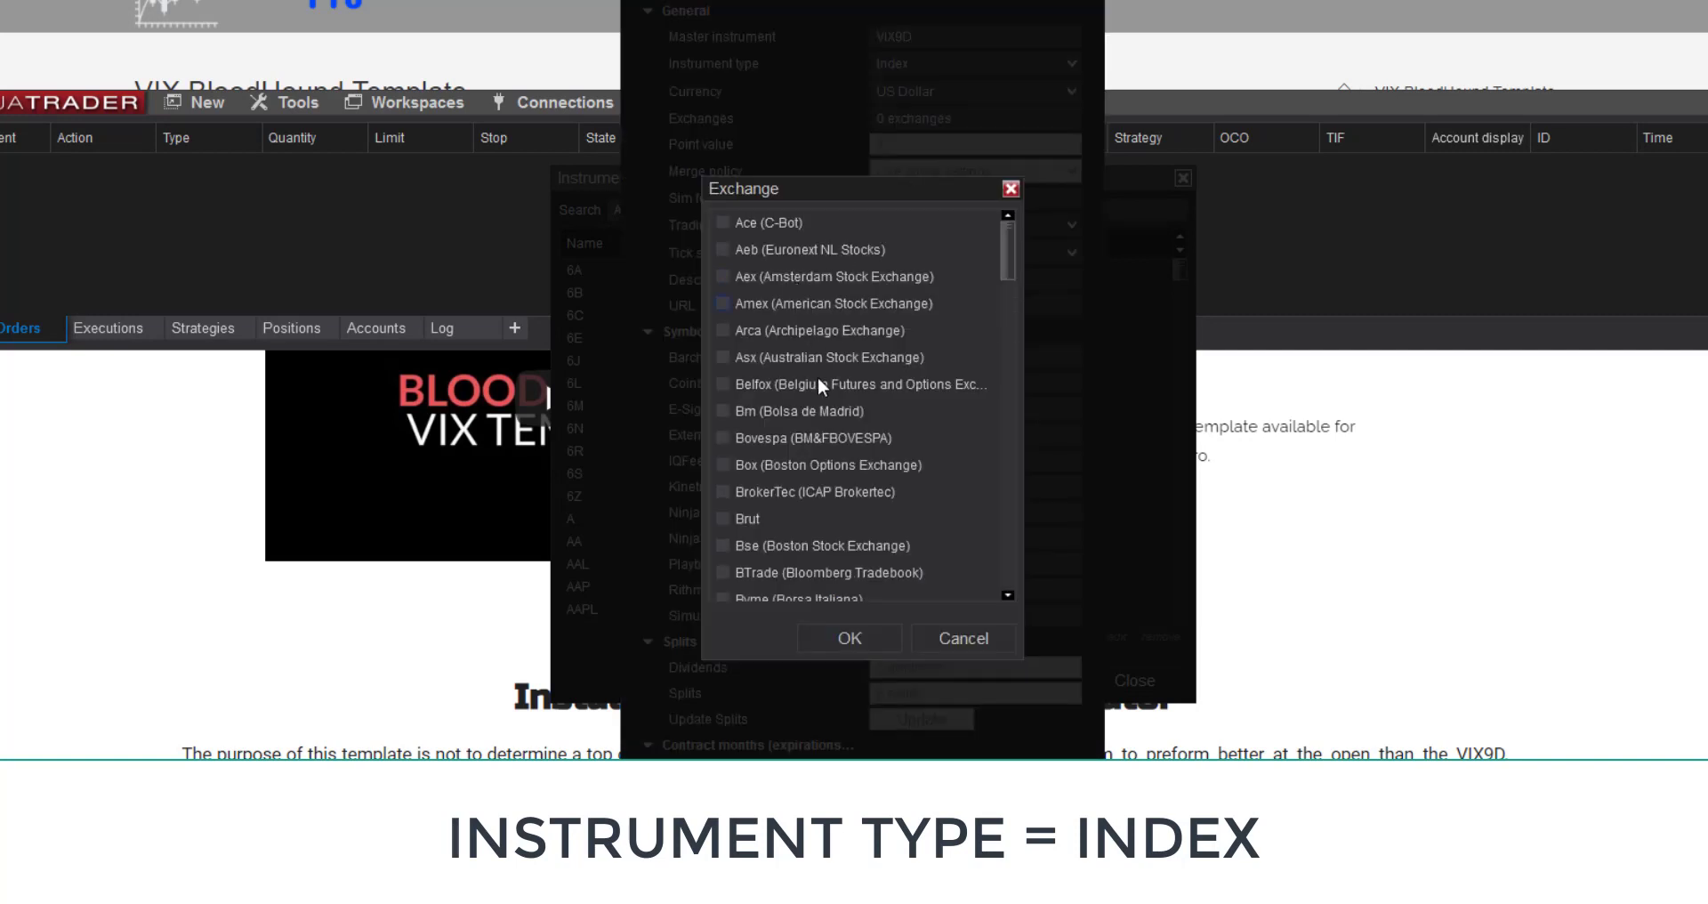
{"action": "scroll", "coordinate": [819, 377], "scroll_direction": "down", "scroll_amount": 4}
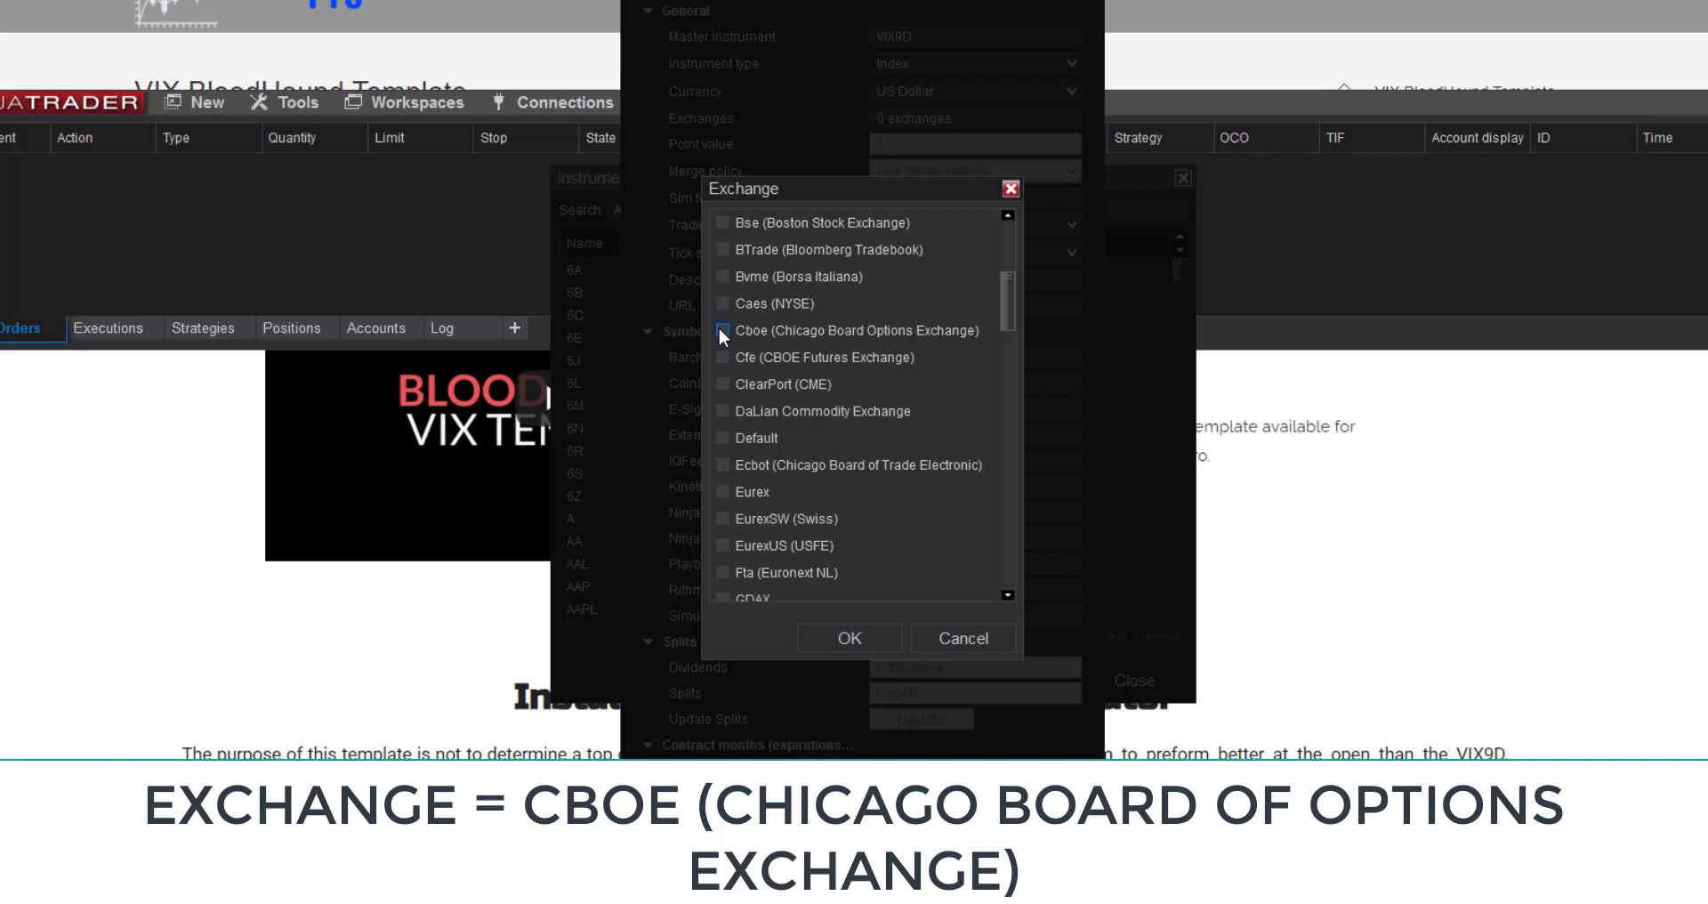
{"action": "left_click", "coordinate": [851, 638]}
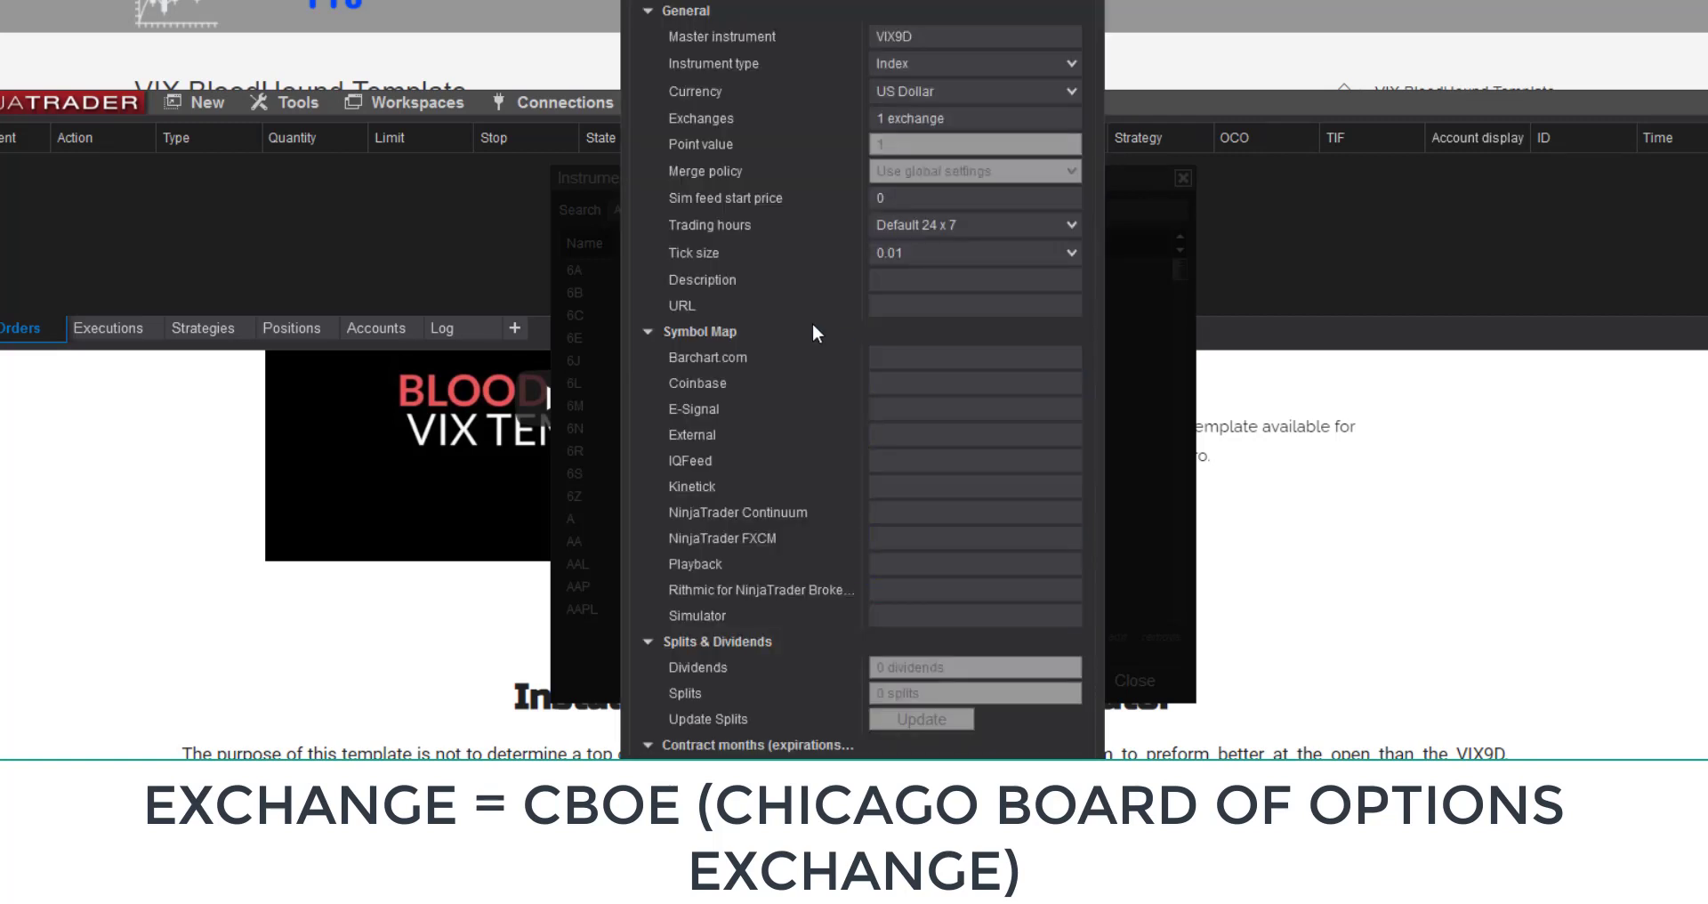
Map the instrument's Kinetick symbol to VIX9D.XO, save the instrument and close the Instruments window
{"action": "left_click", "coordinate": [908, 486]}
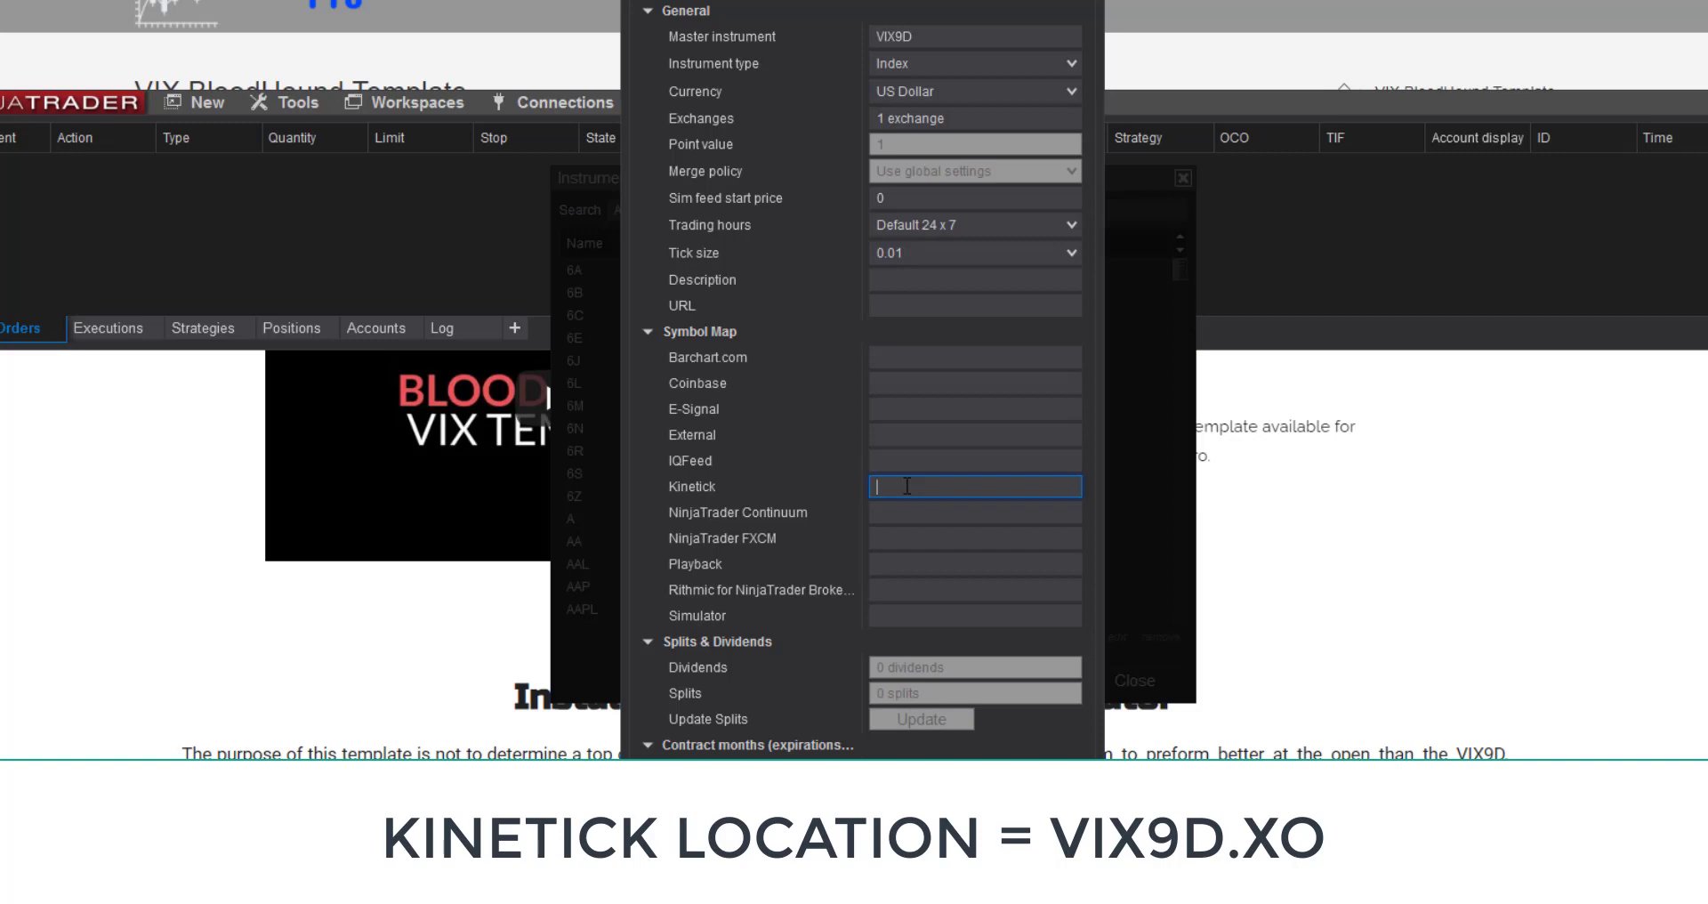
{"action": "type", "text": "VIX9D.XO"}
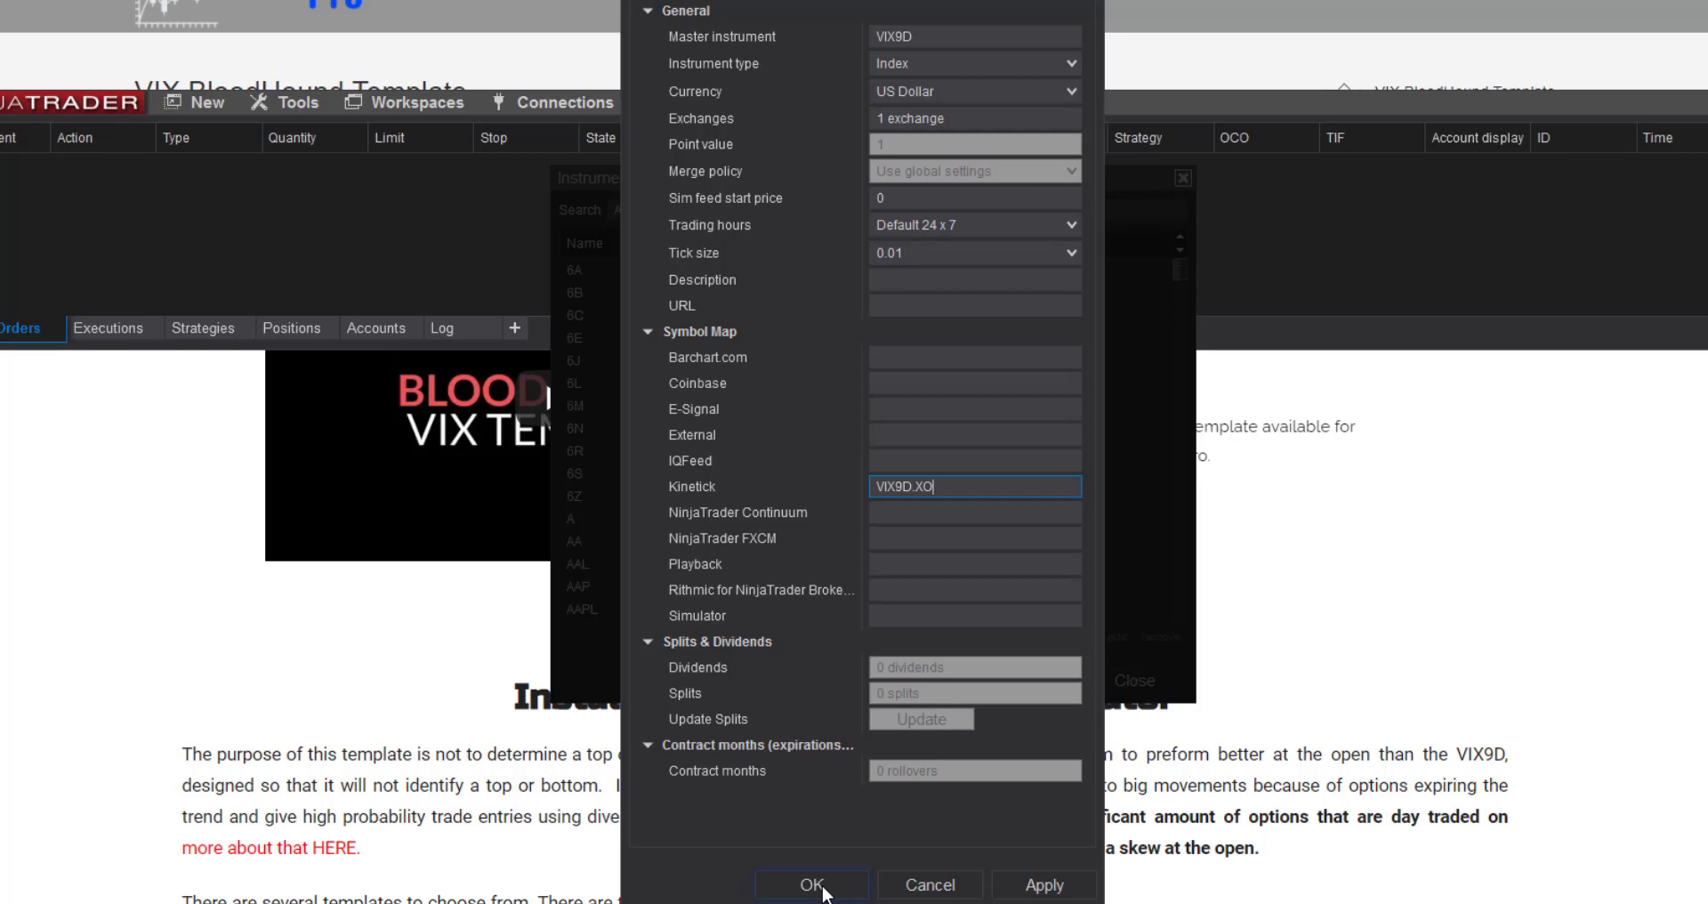
{"action": "key", "text": "Return"}
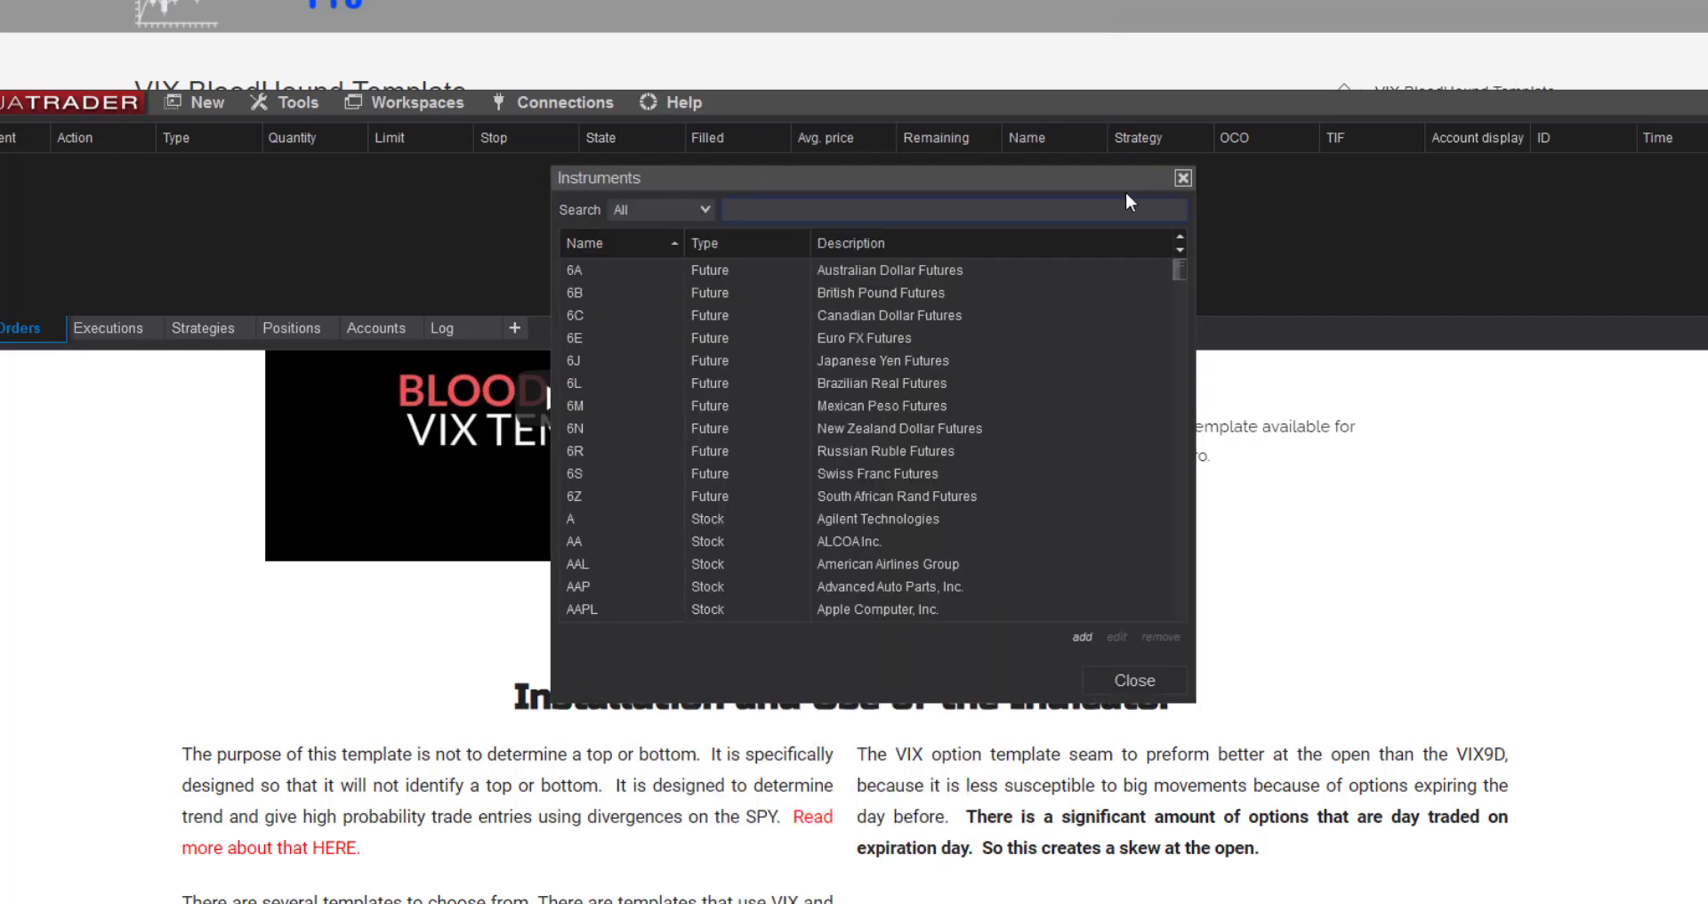
{"action": "left_click", "coordinate": [1183, 178]}
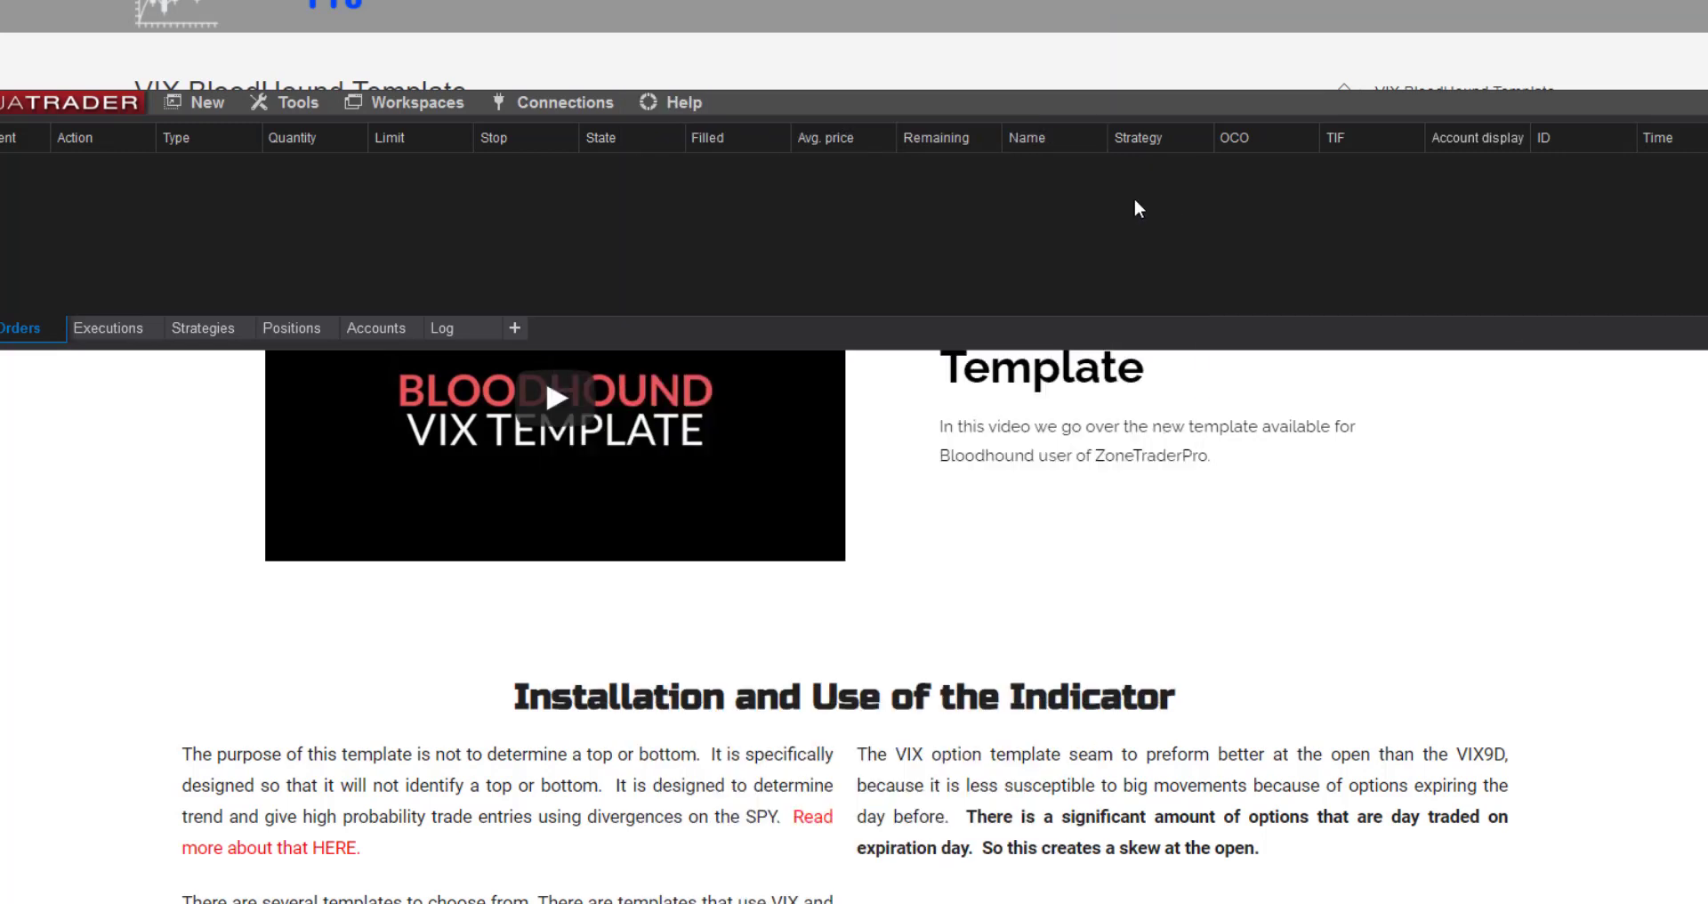
Open the instrument lists and add a new list, keeping its default name
{"action": "left_click", "coordinate": [305, 106]}
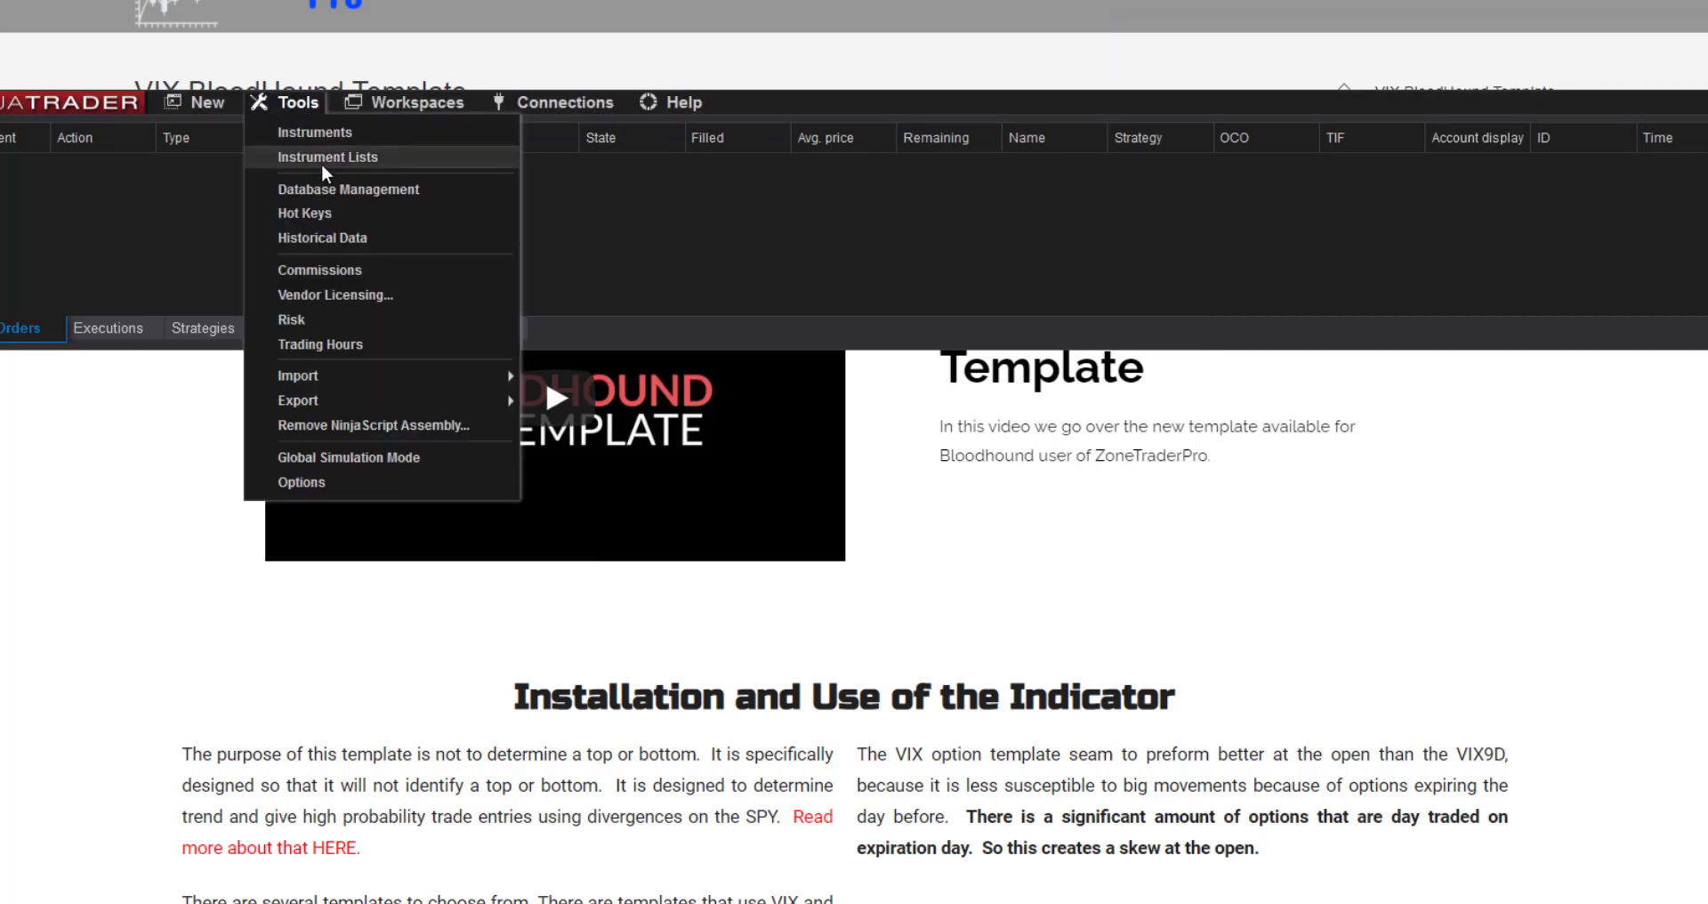
{"action": "left_click", "coordinate": [338, 156]}
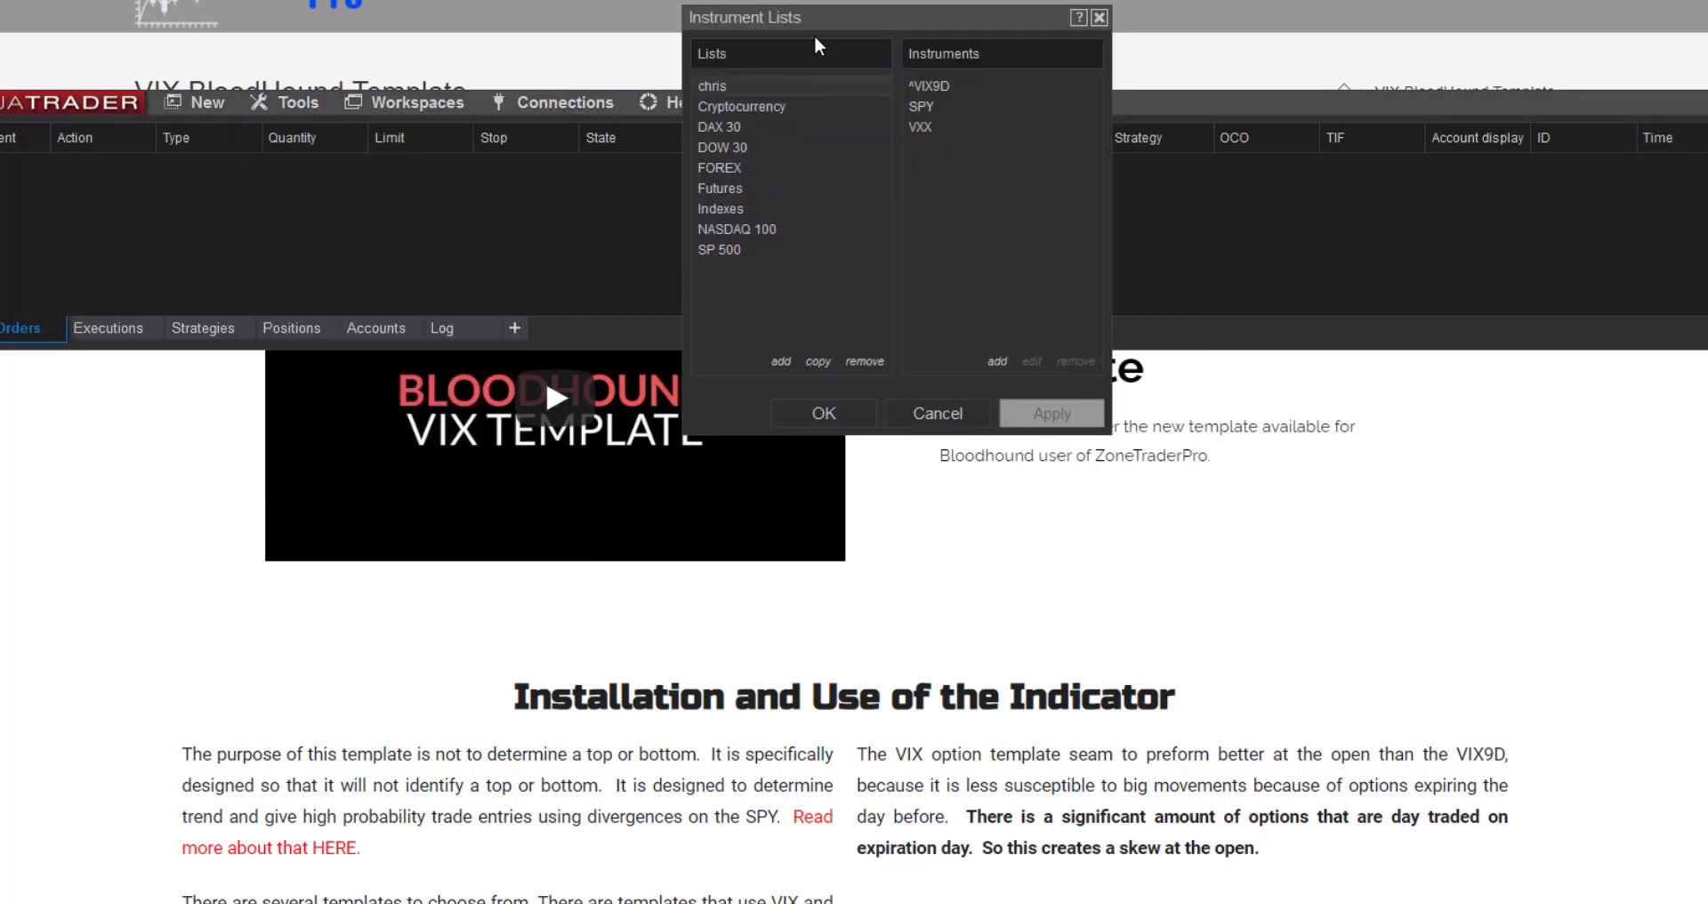
{"action": "left_click_drag", "start_coordinate": [840, 17], "coordinate": [848, 280]}
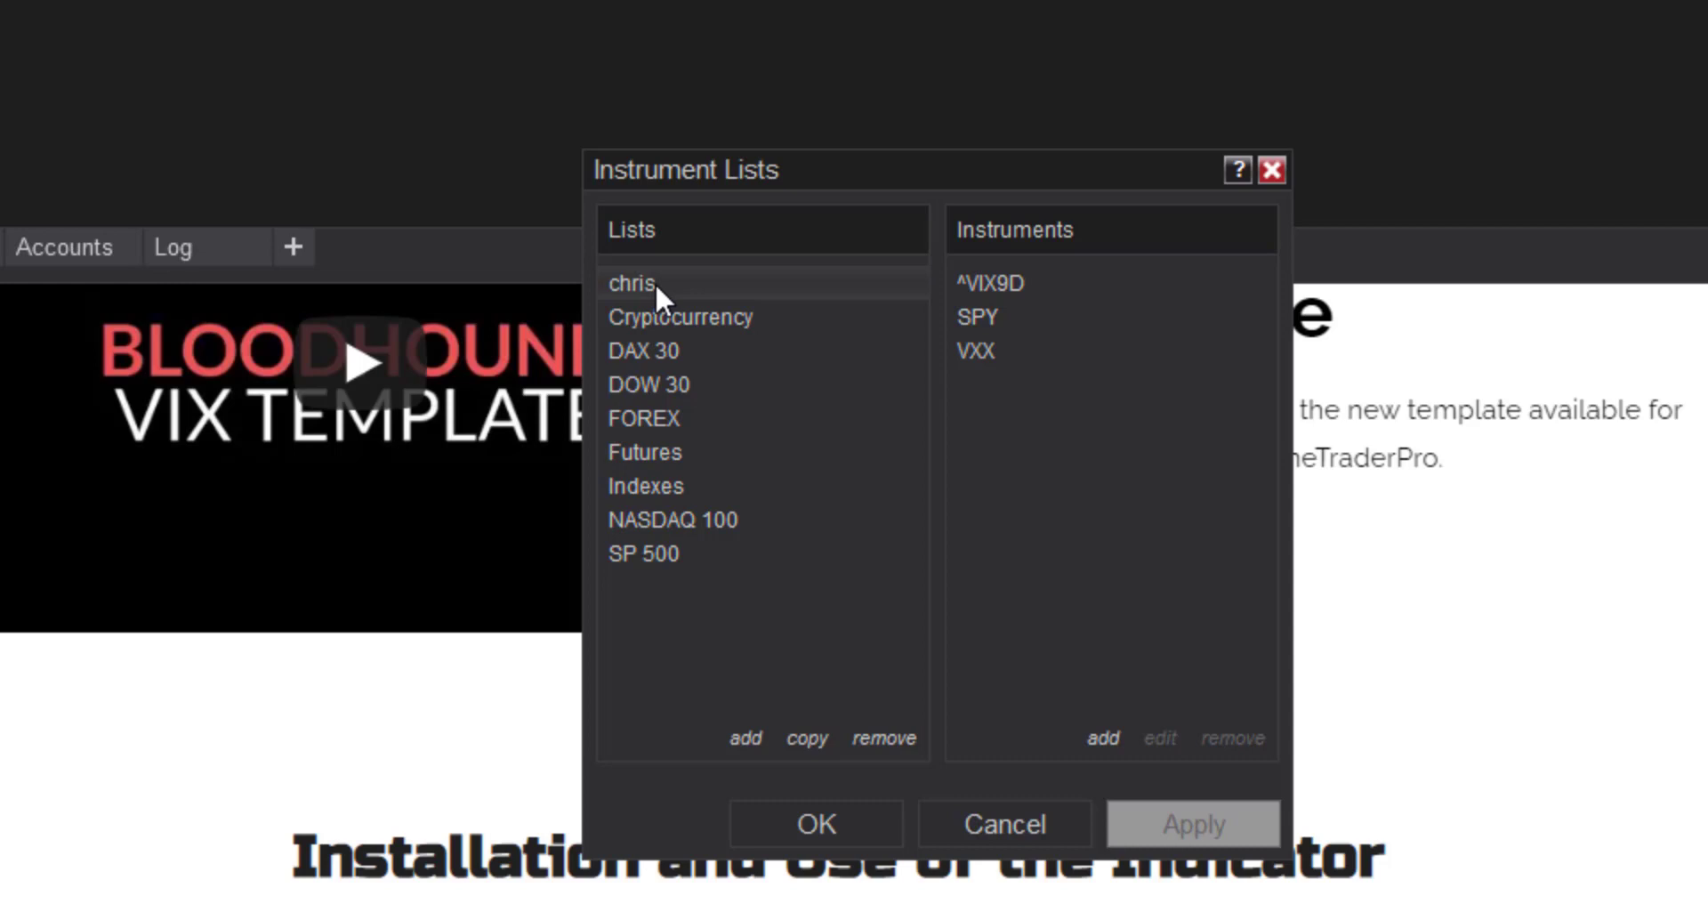
{"action": "left_click", "coordinate": [739, 747]}
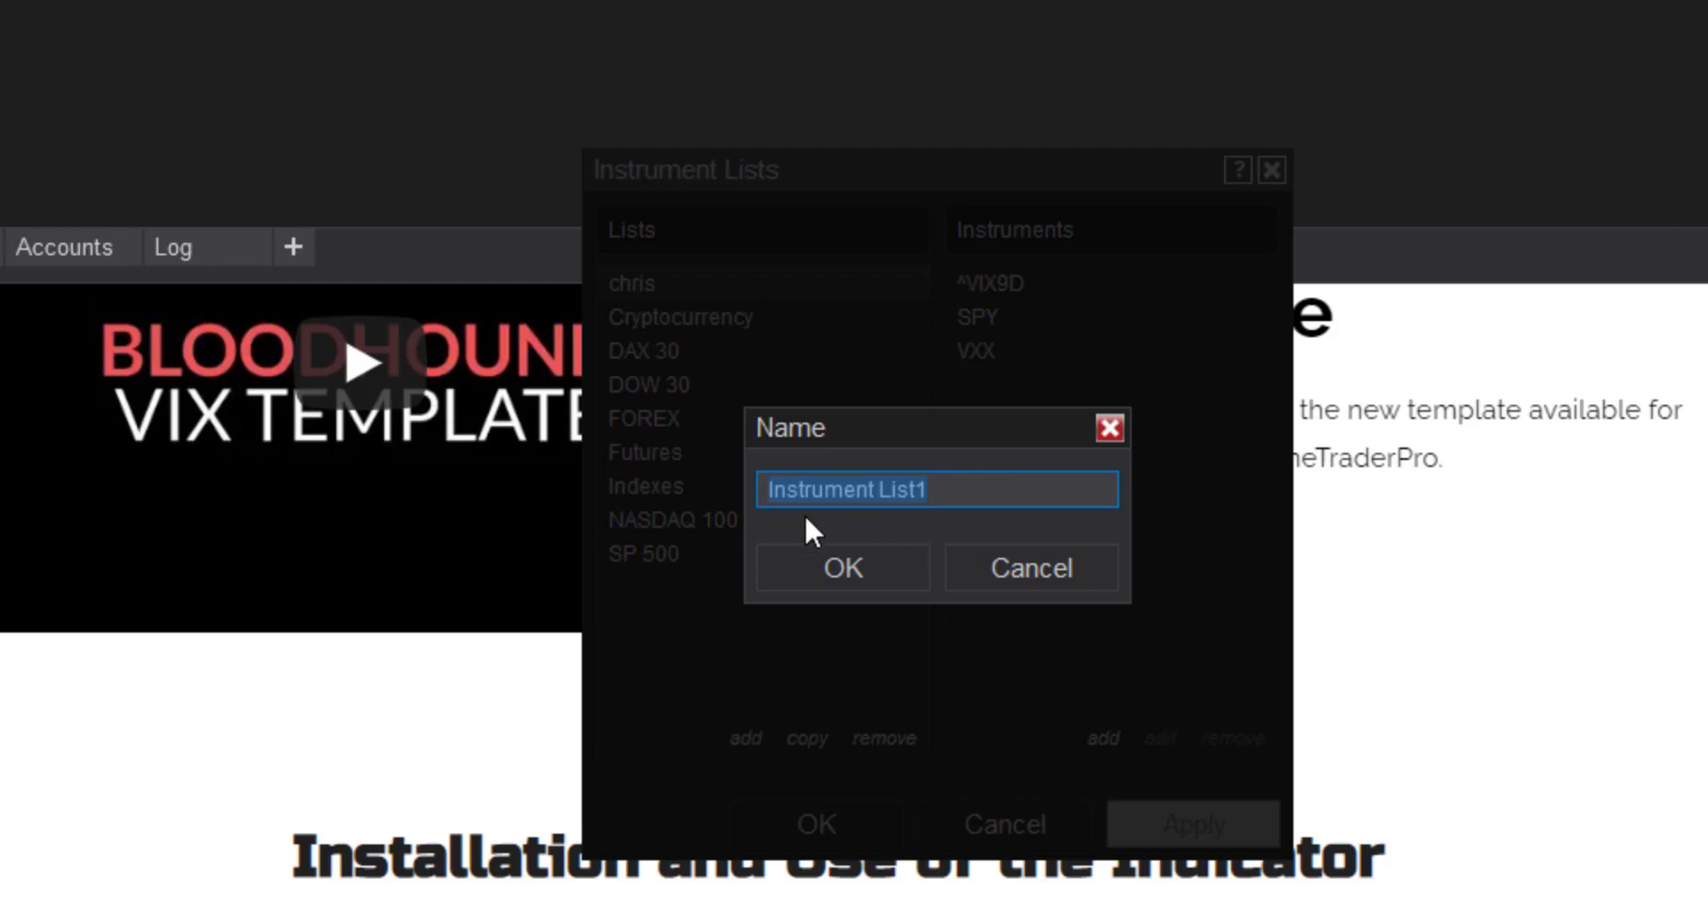
{"action": "left_click", "coordinate": [856, 567]}
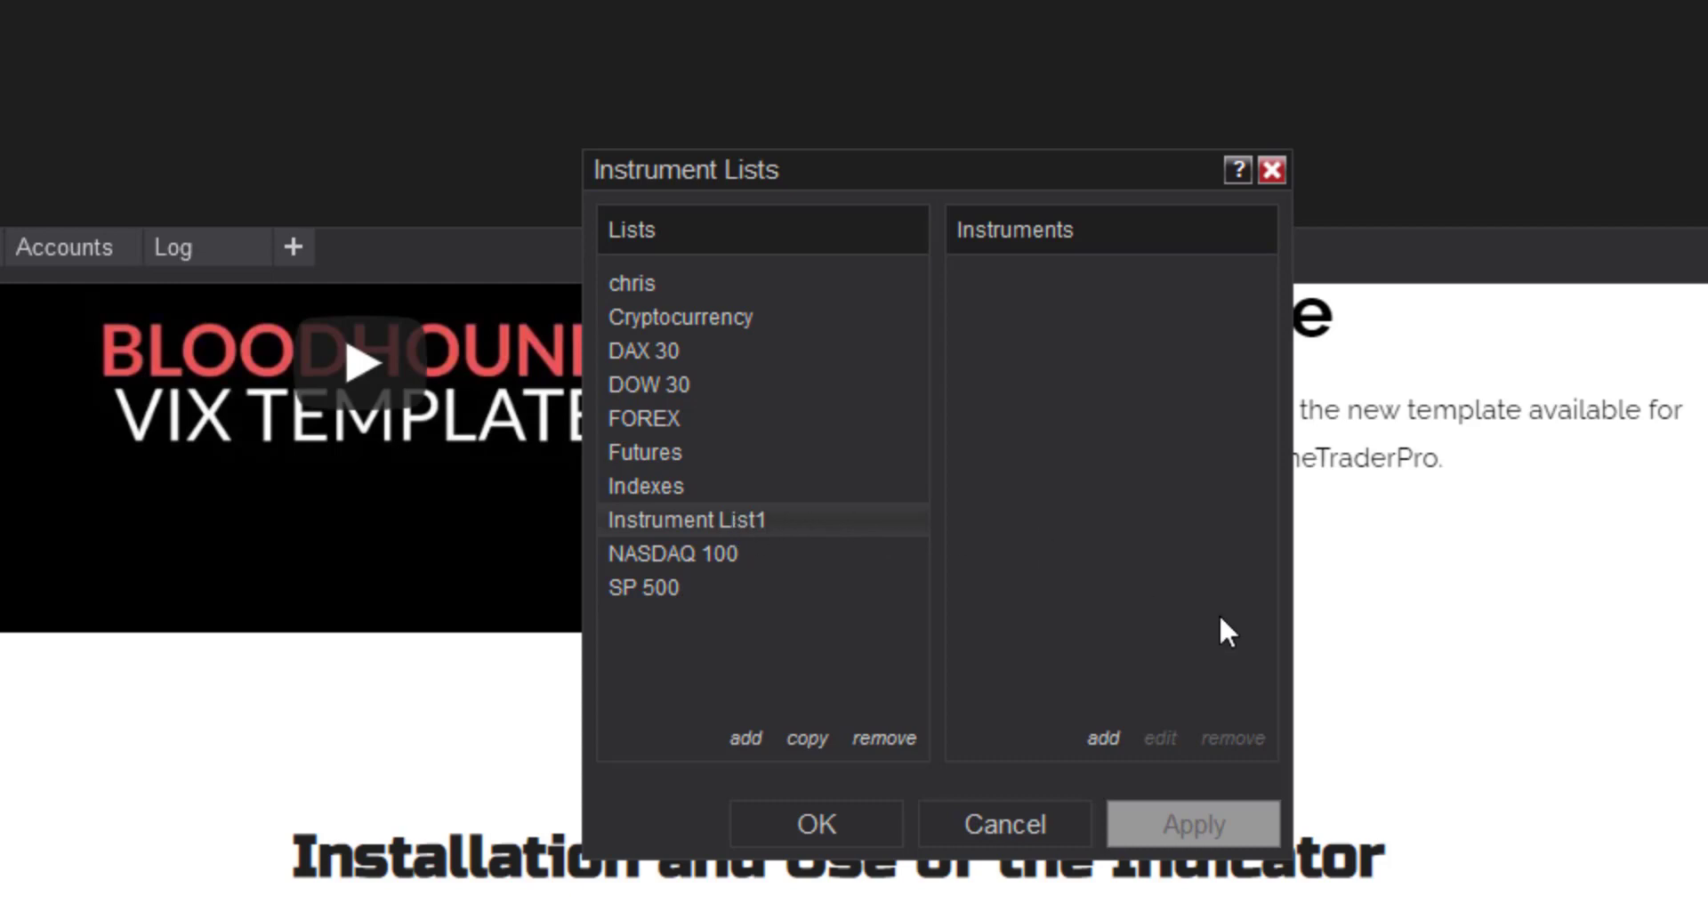
Add the VIX9D index to the new instrument list
{"action": "left_click", "coordinate": [1103, 740]}
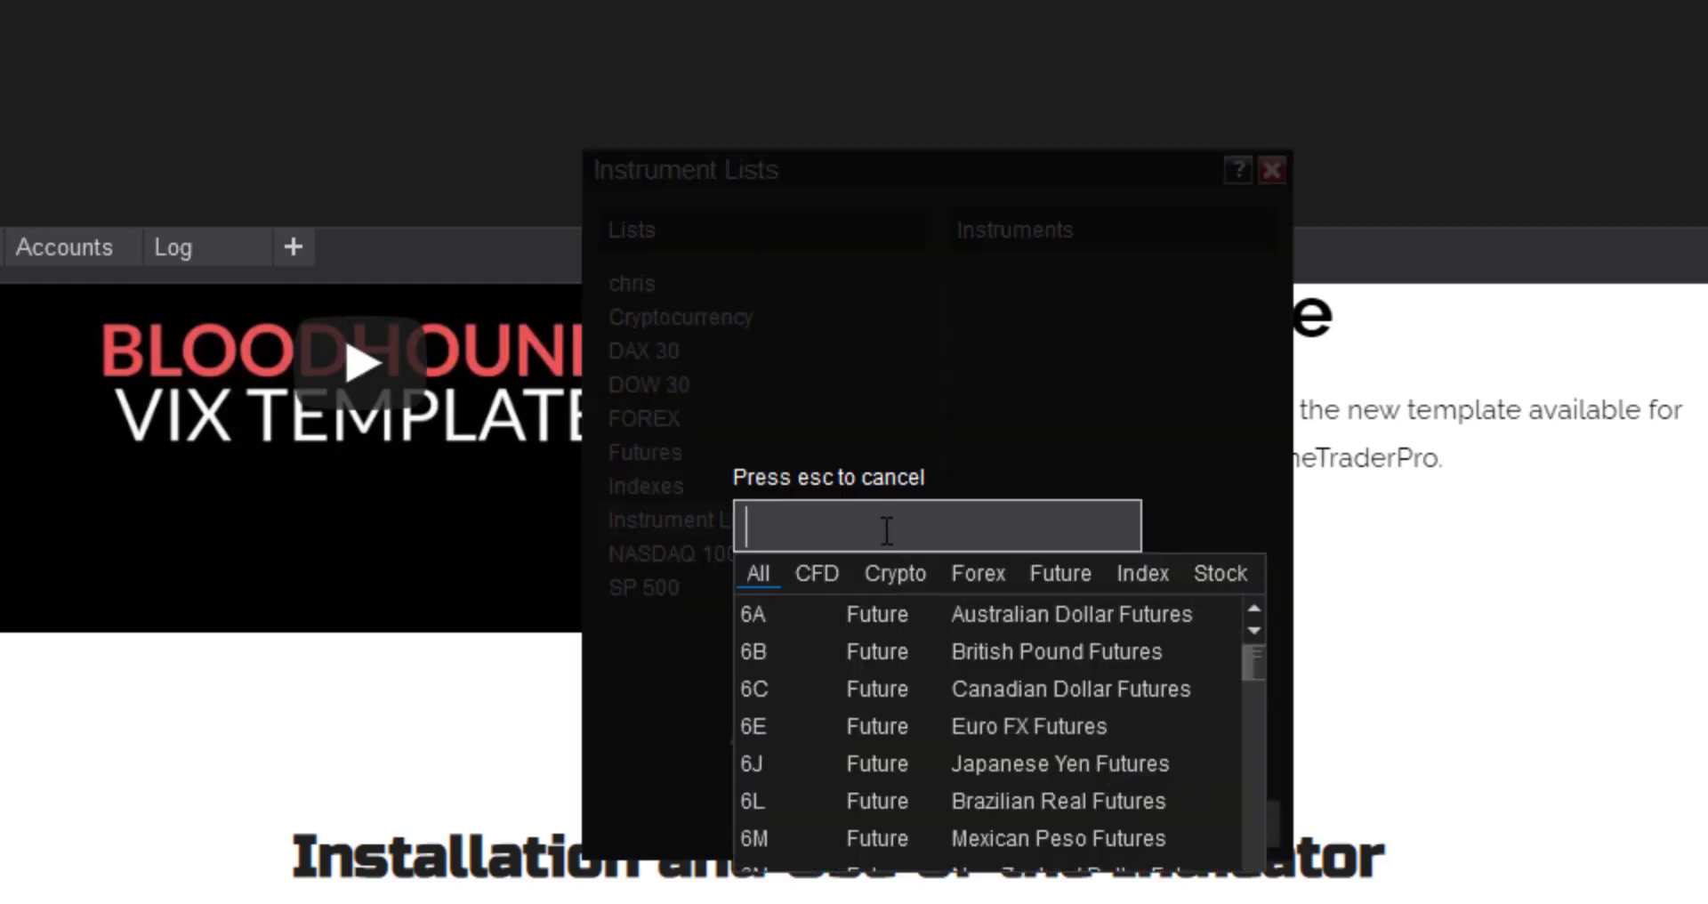
{"action": "type", "text": "VIX9"}
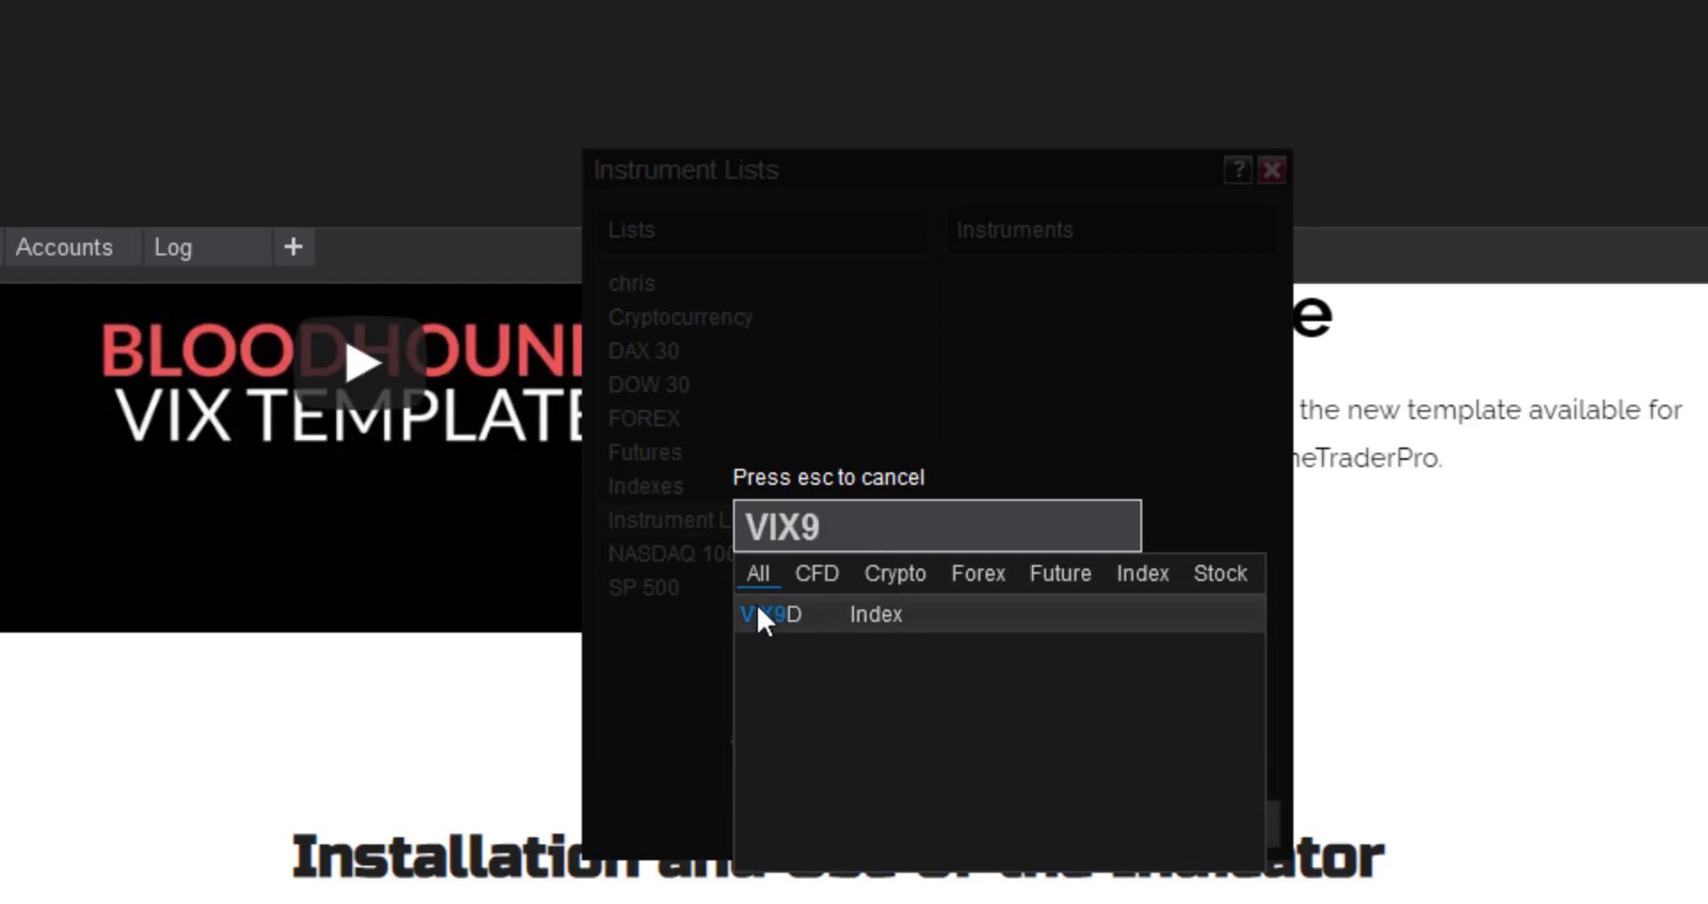
{"action": "type", "text": "D"}
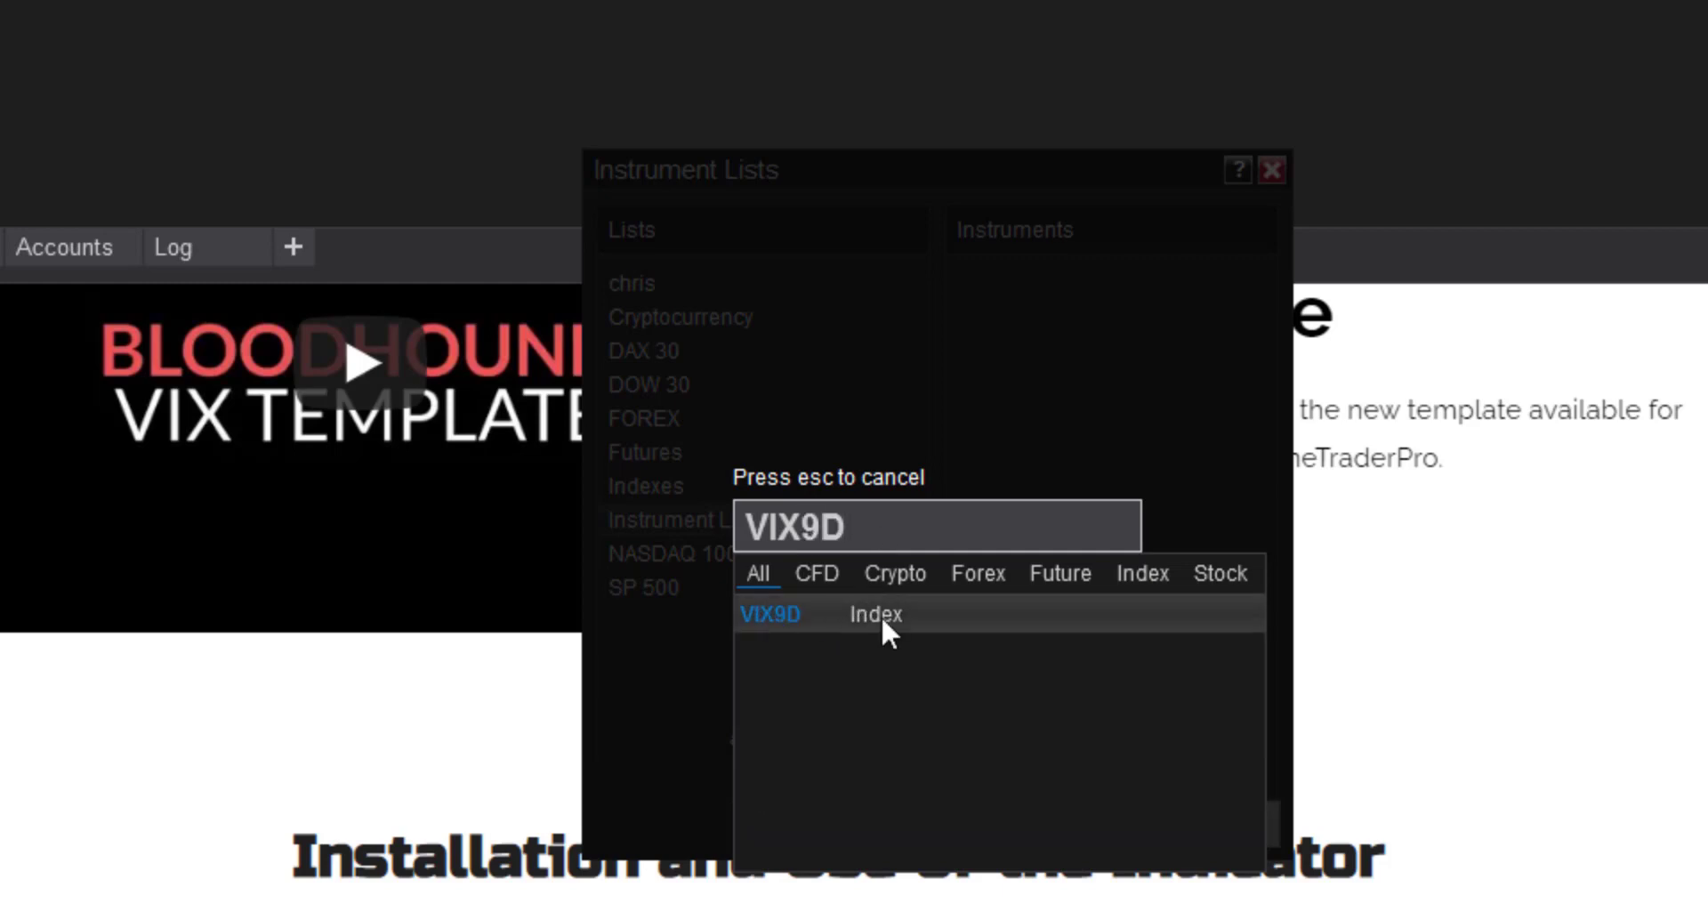
{"action": "left_click", "coordinate": [881, 616]}
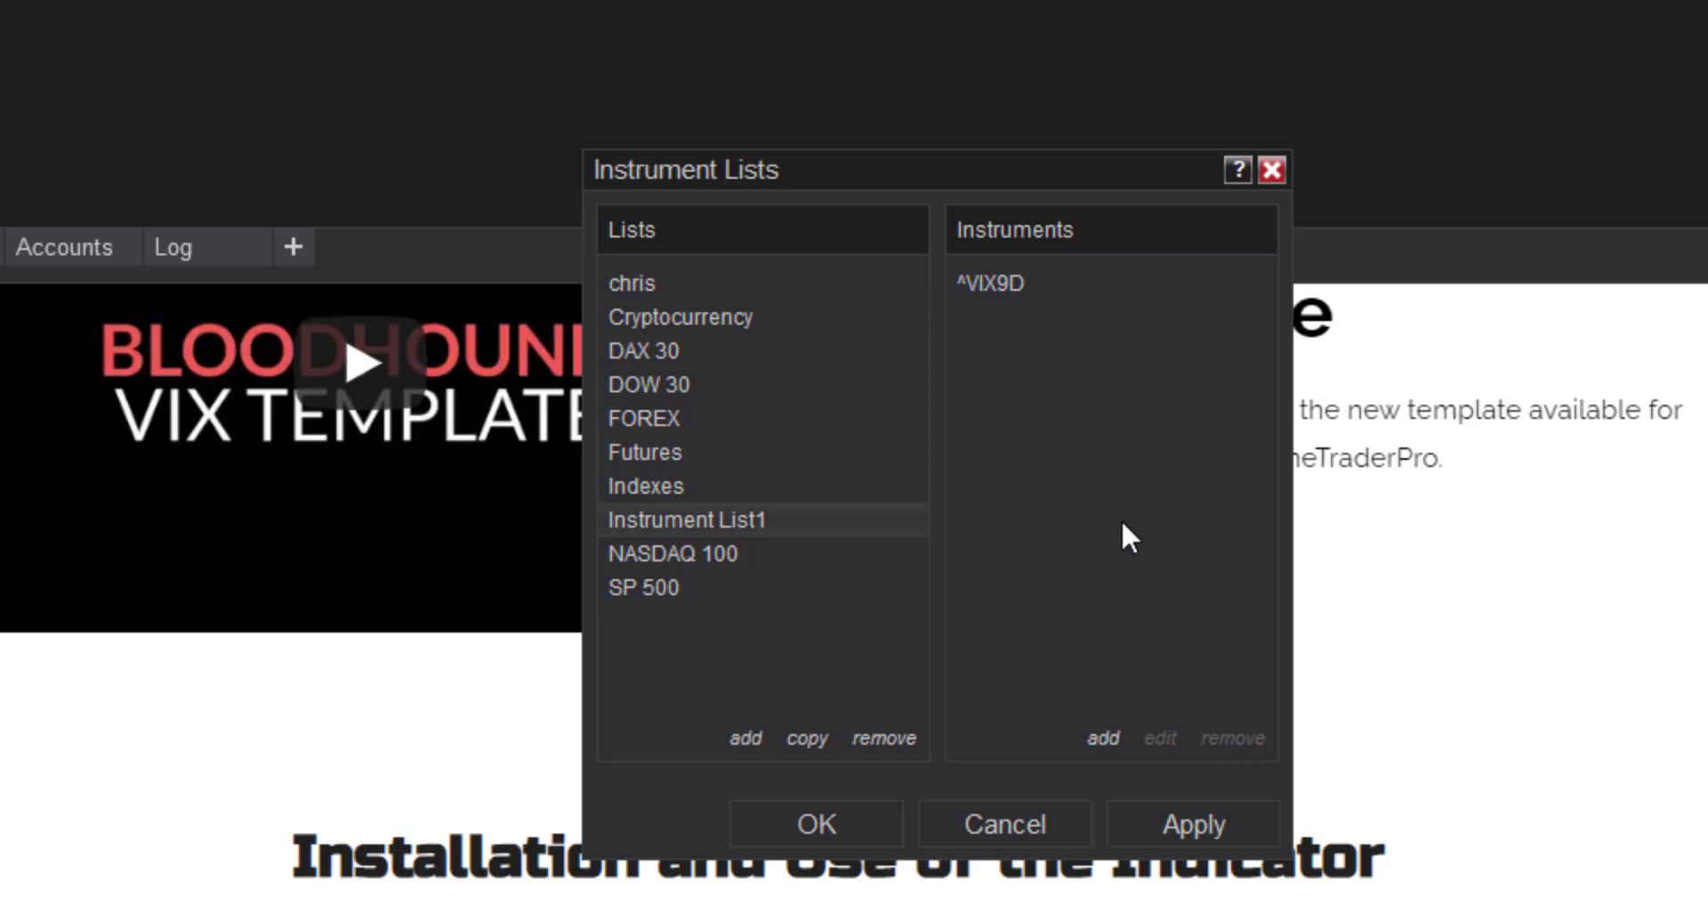
Search the available instruments for VIX and look through the contents of the Indexes list
{"action": "left_click", "coordinate": [1102, 737]}
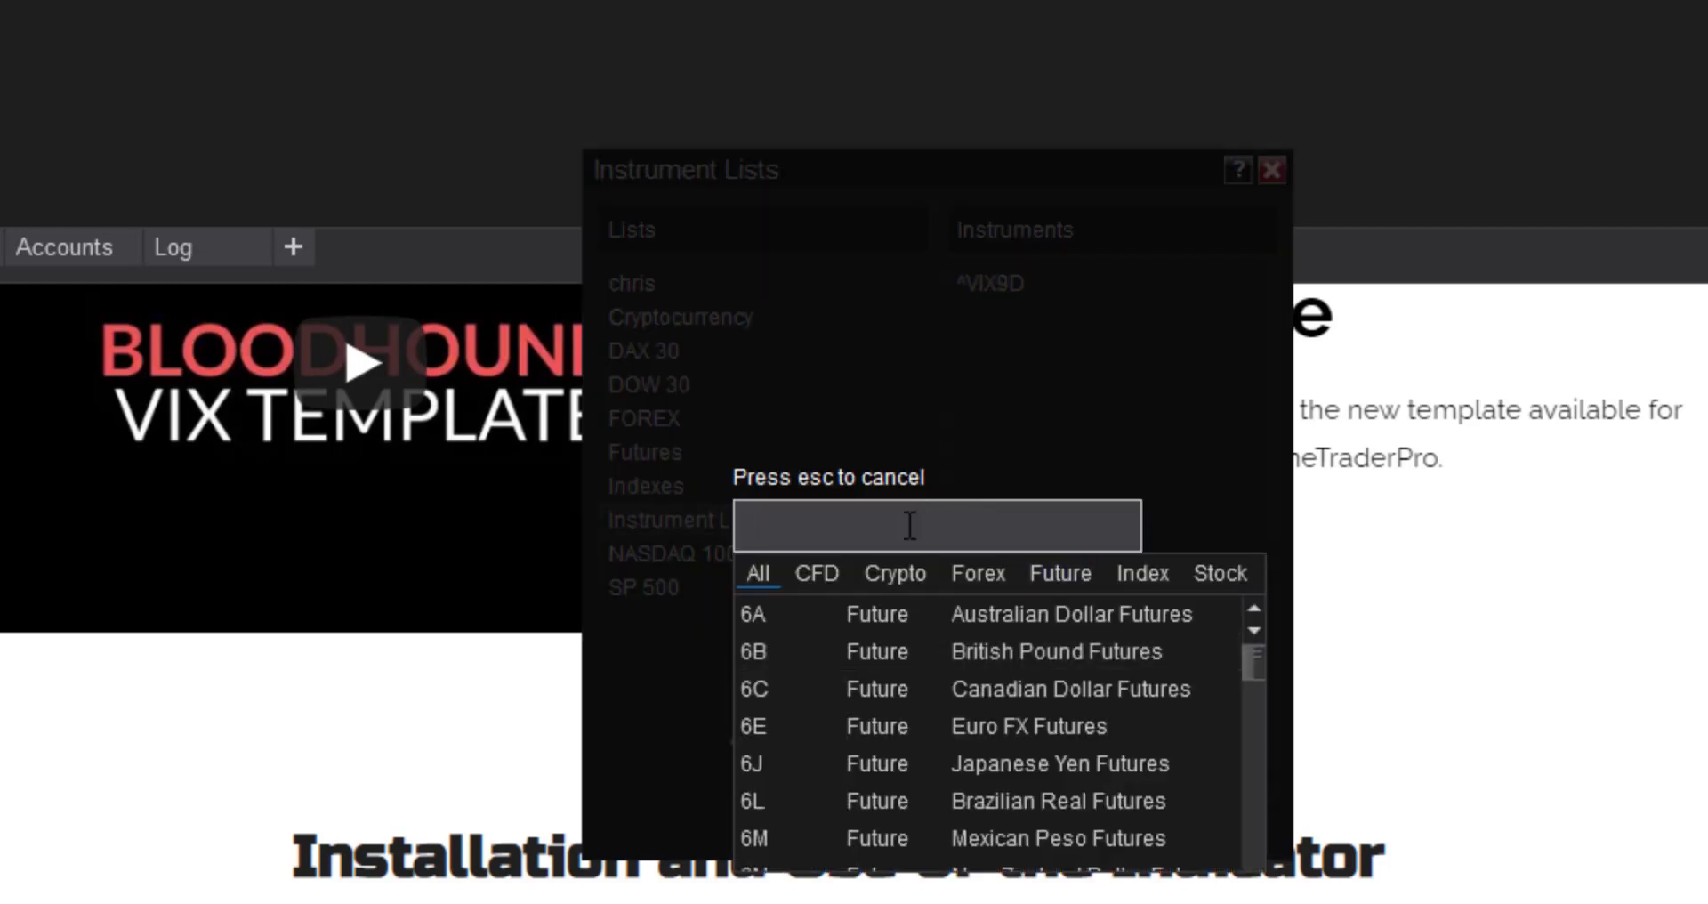
{"action": "type", "text": "VIX"}
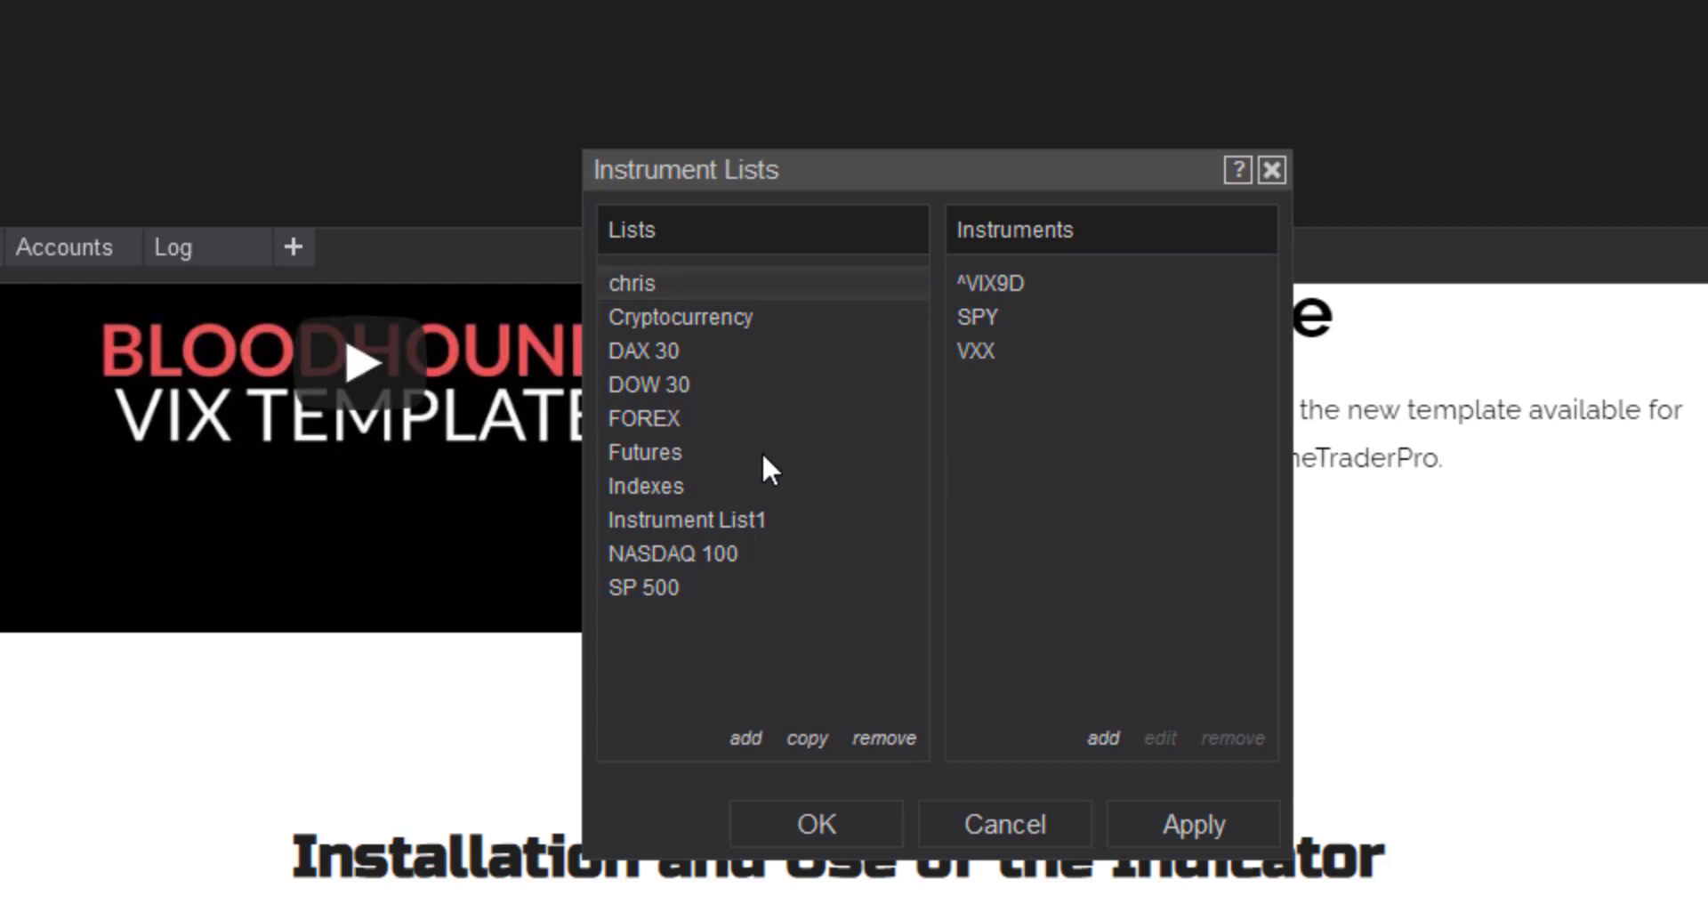
{"action": "left_click", "coordinate": [668, 487]}
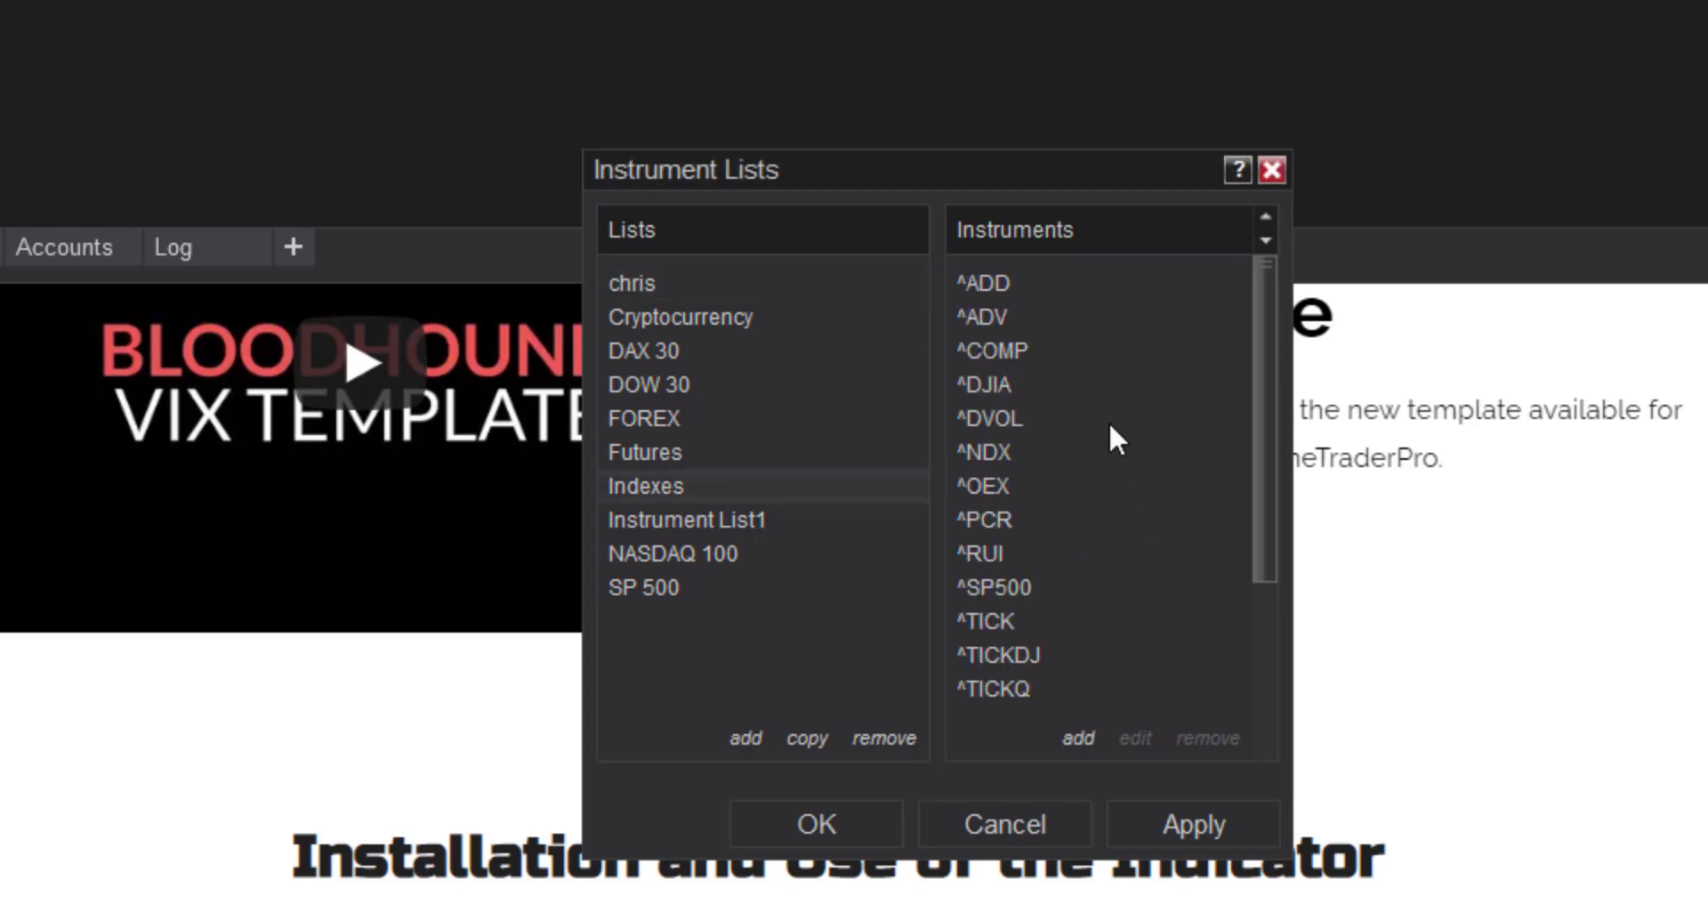
{"action": "scroll", "coordinate": [1108, 423], "scroll_direction": "down", "scroll_amount": 3}
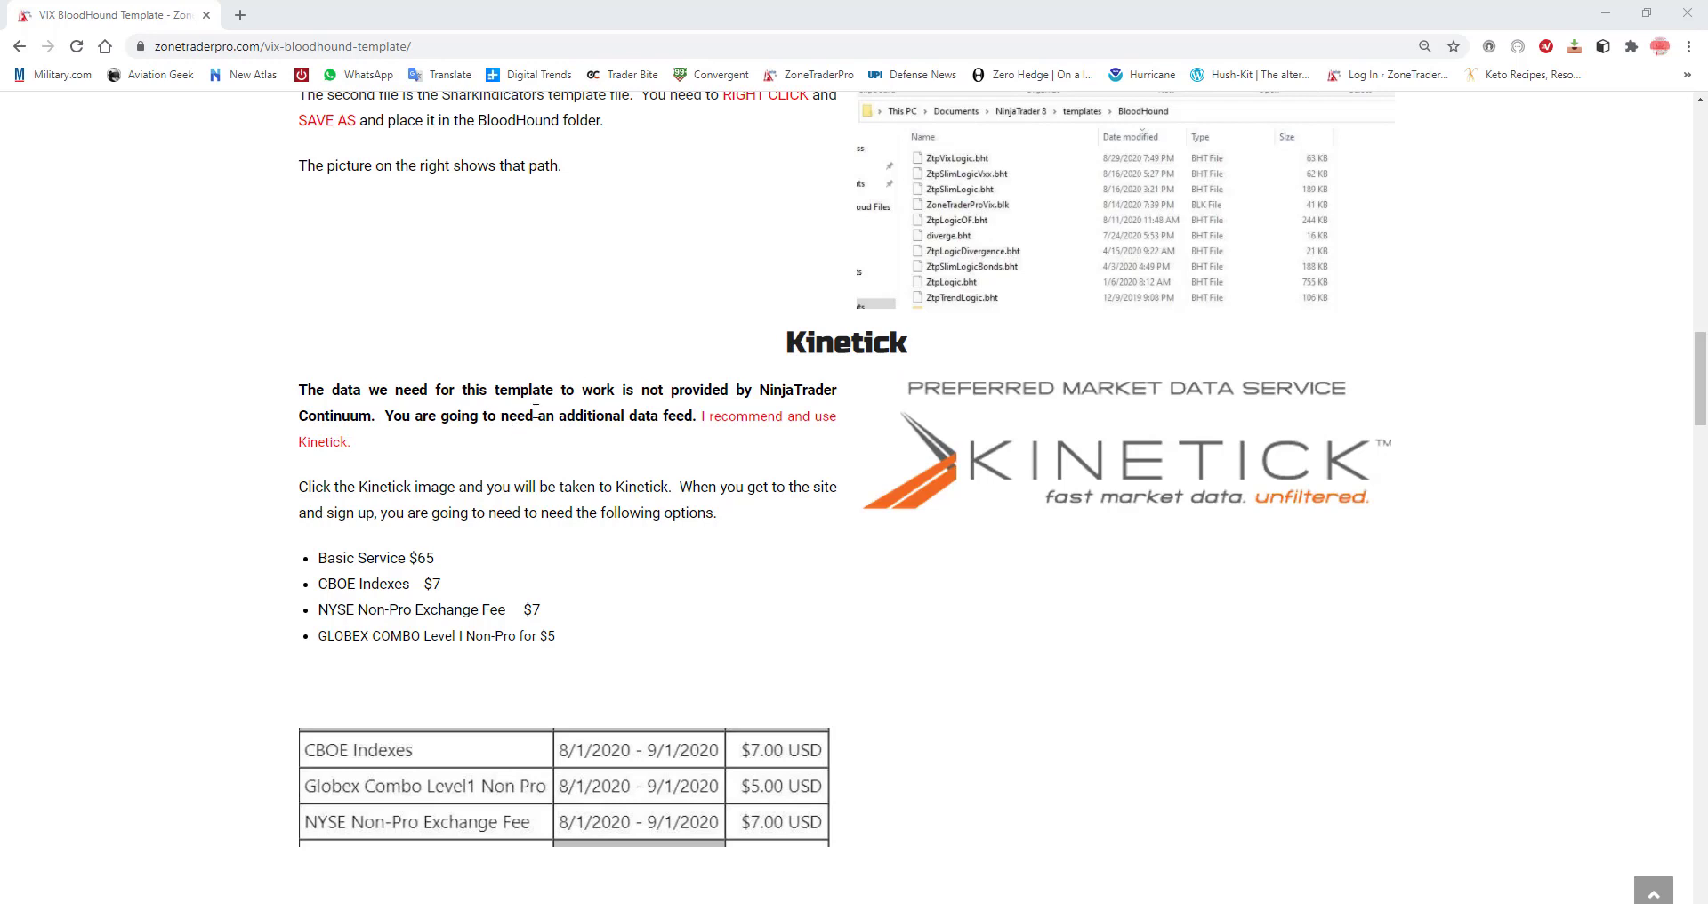
Review the Kinetick data feed options on the template page and open the Kinetick website from its logo image
{"action": "scroll", "coordinate": [555, 408], "scroll_direction": "down", "scroll_amount": 1}
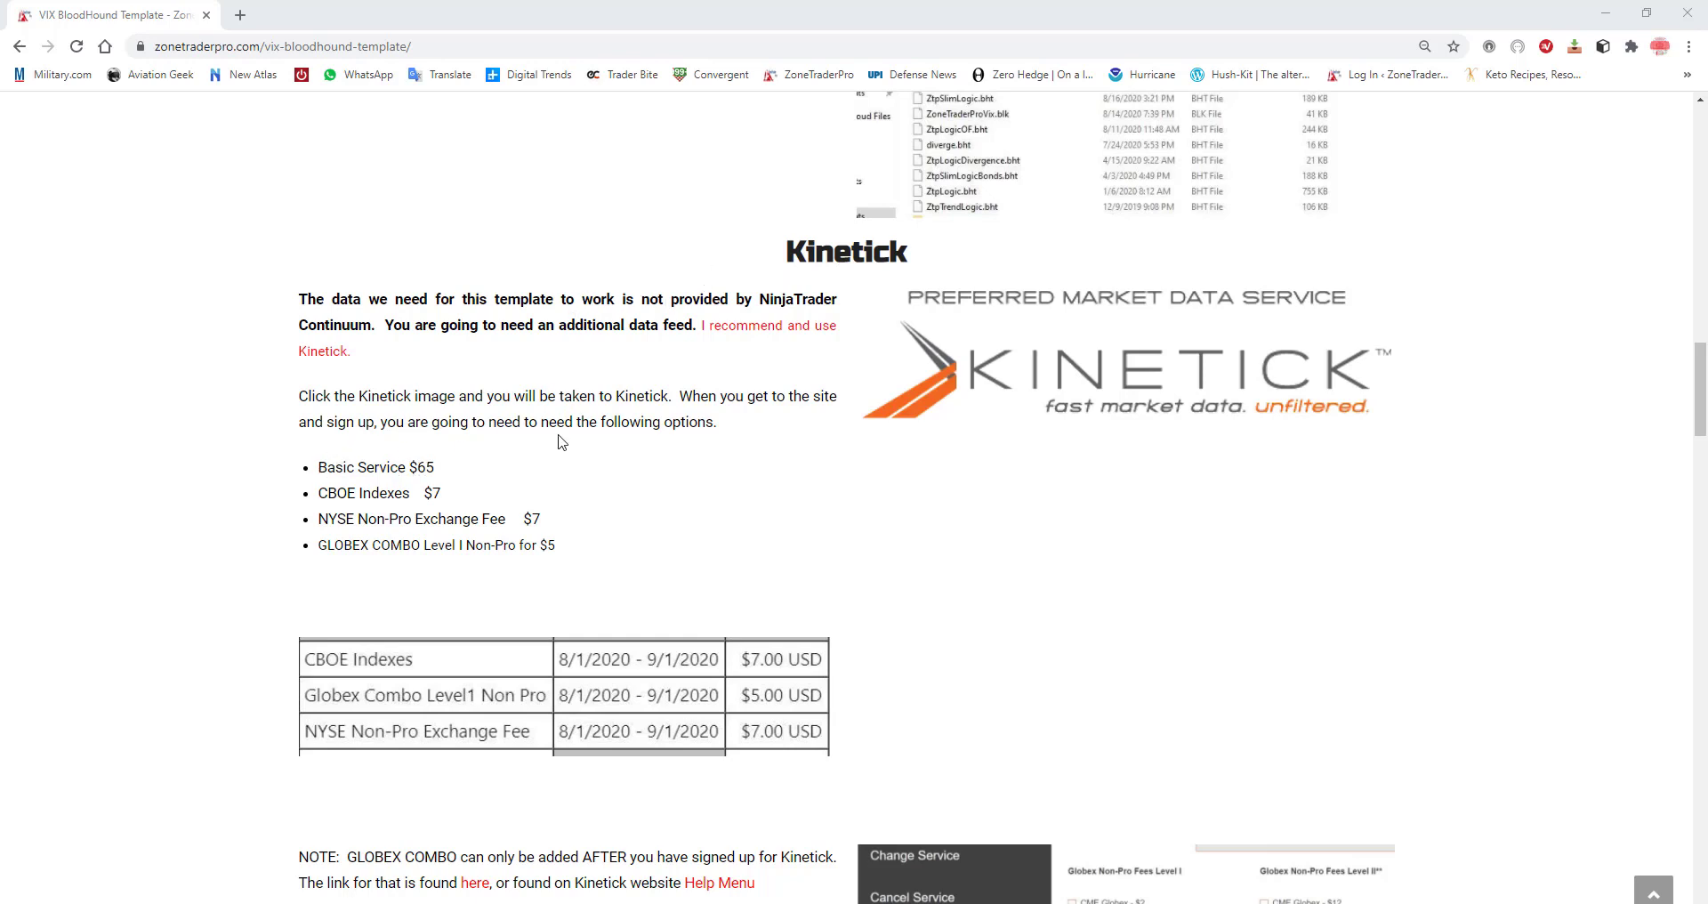
{"action": "scroll", "coordinate": [605, 436], "scroll_direction": "down", "scroll_amount": 1}
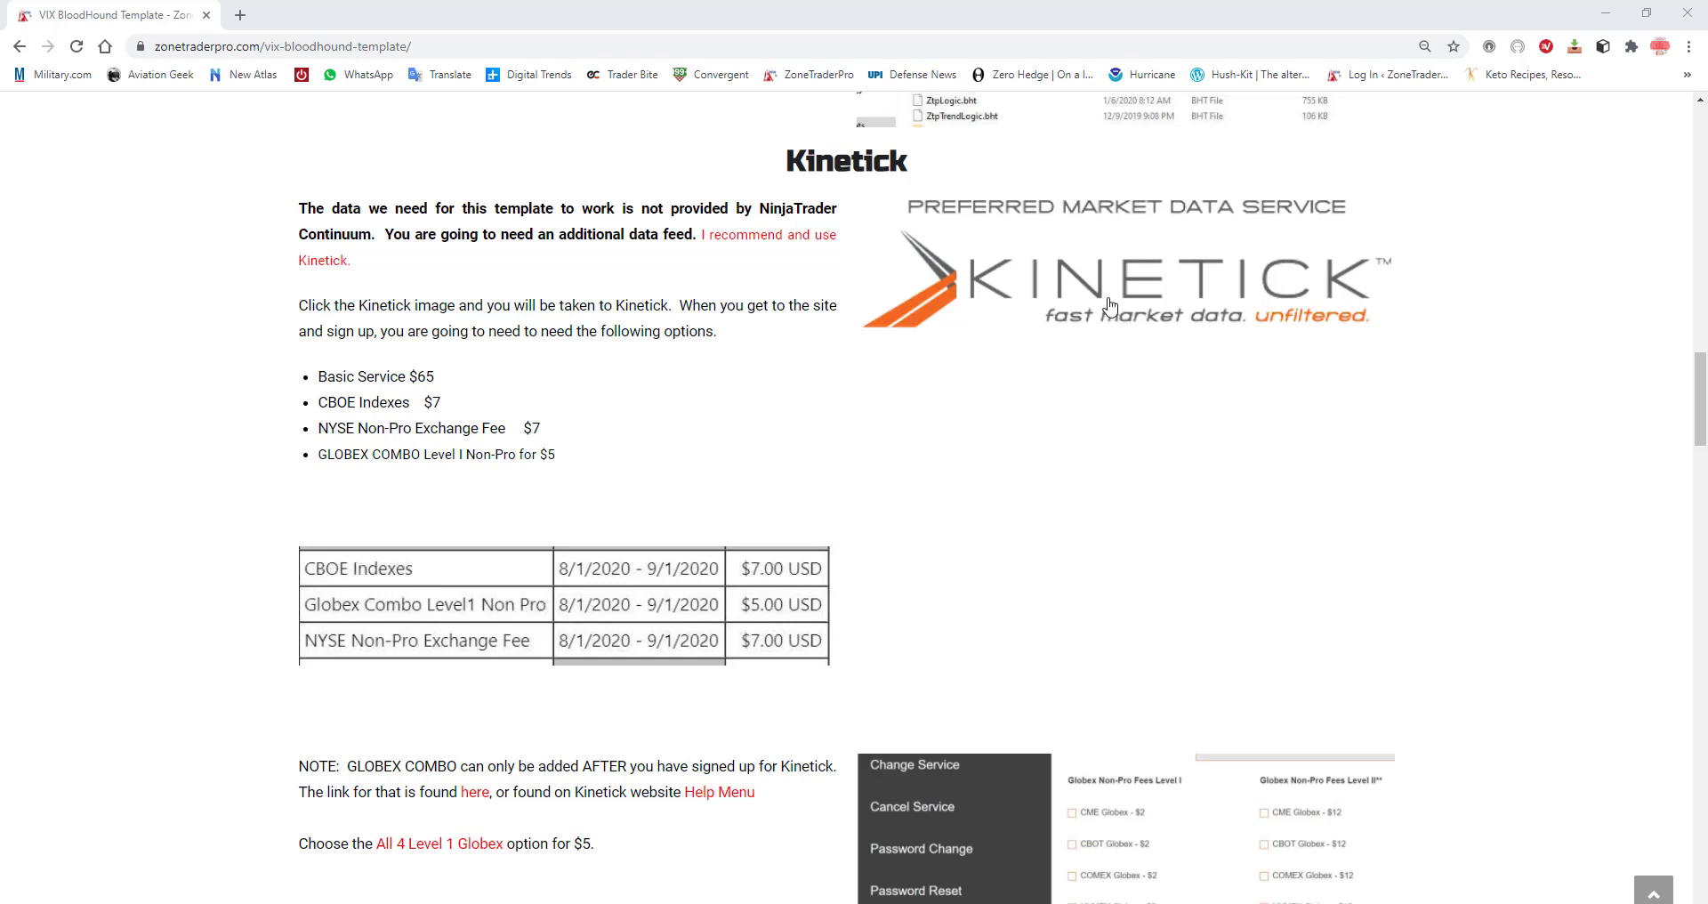
{"action": "left_click", "coordinate": [1098, 331]}
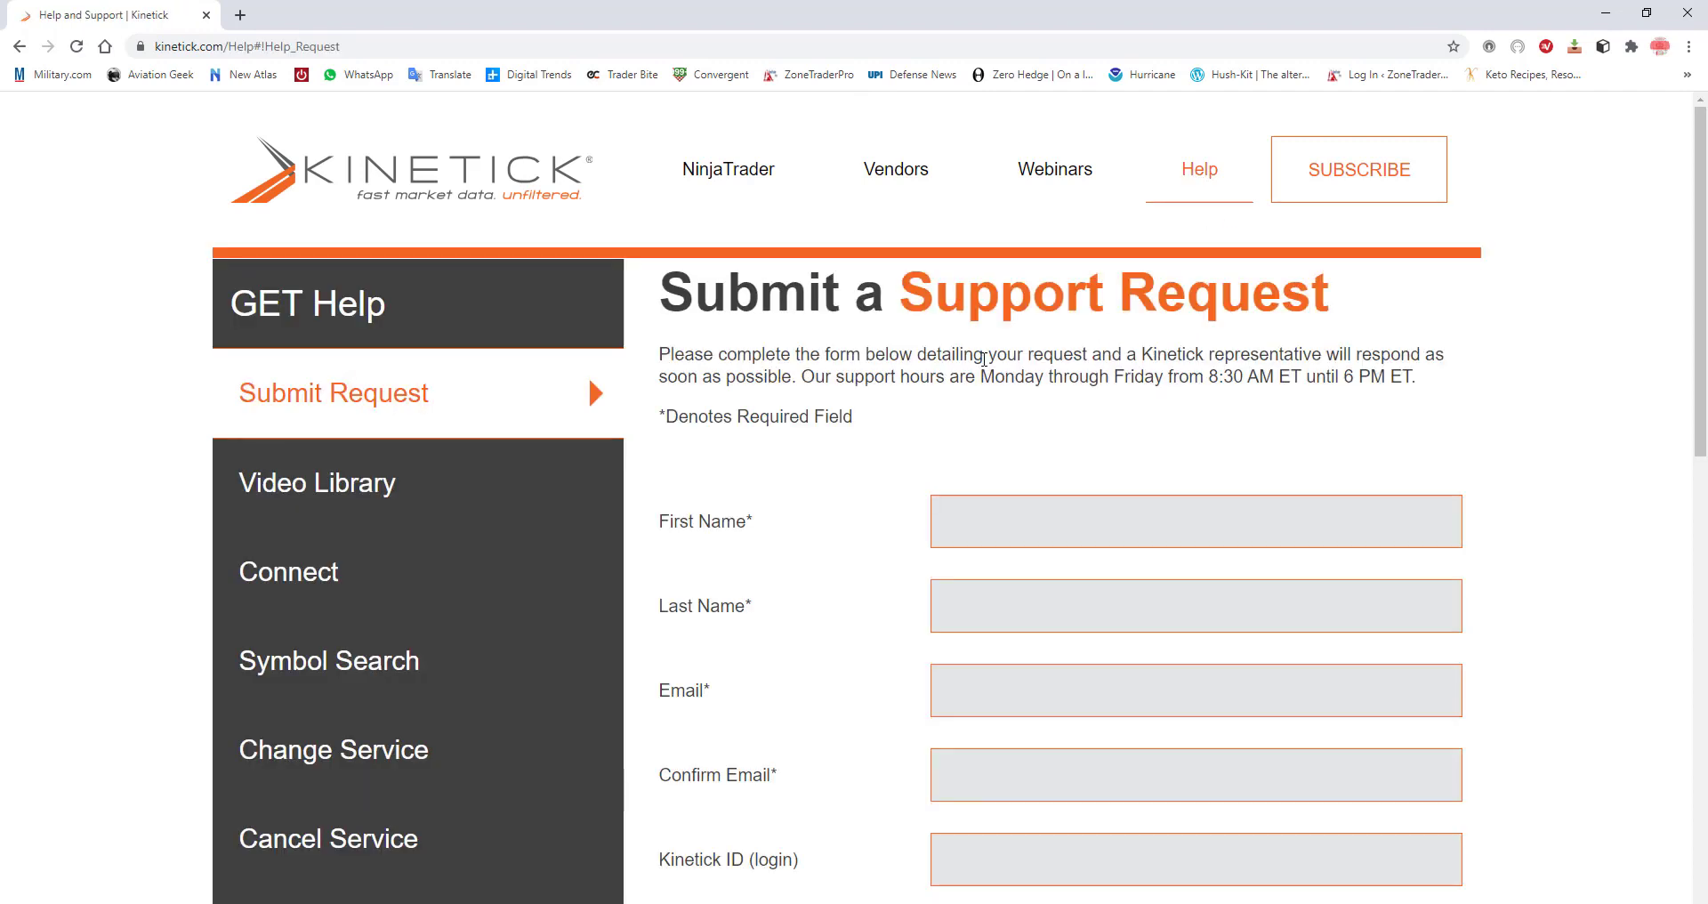
Go to the Globex Non-Pro Fees form in Kinetick's help section and choose the All 4 Level I Globex - $5 option
{"action": "scroll", "coordinate": [798, 443], "scroll_direction": "down", "scroll_amount": 1}
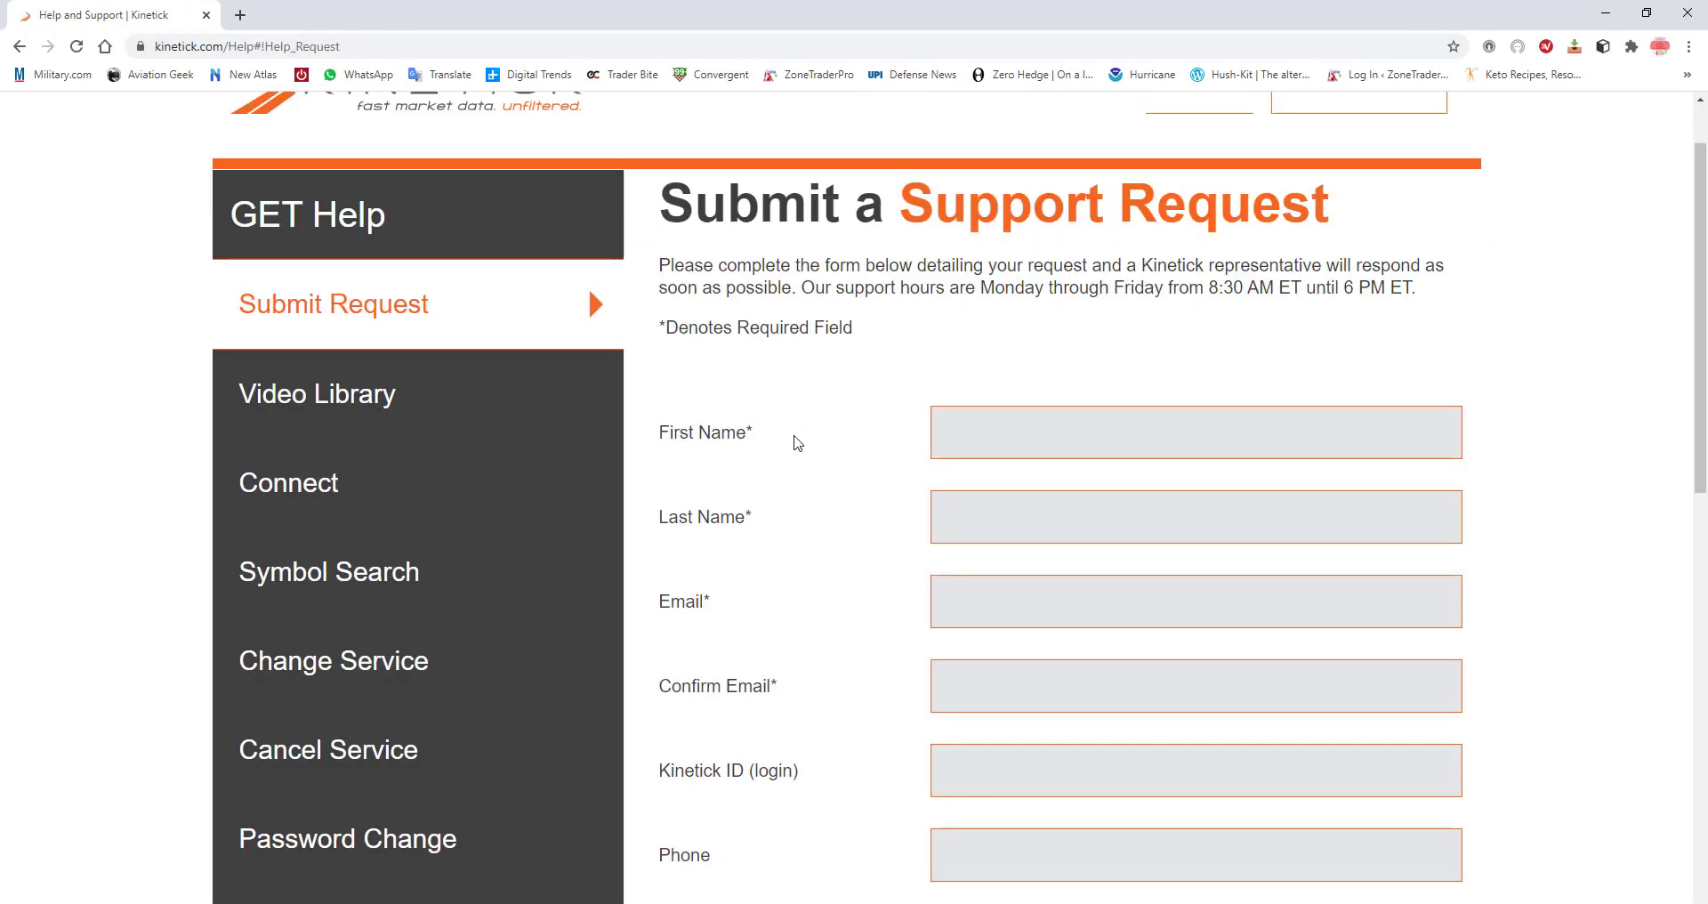
{"action": "scroll", "coordinate": [798, 443], "scroll_direction": "down", "scroll_amount": 1}
{"action": "key", "text": "alt+Left"}
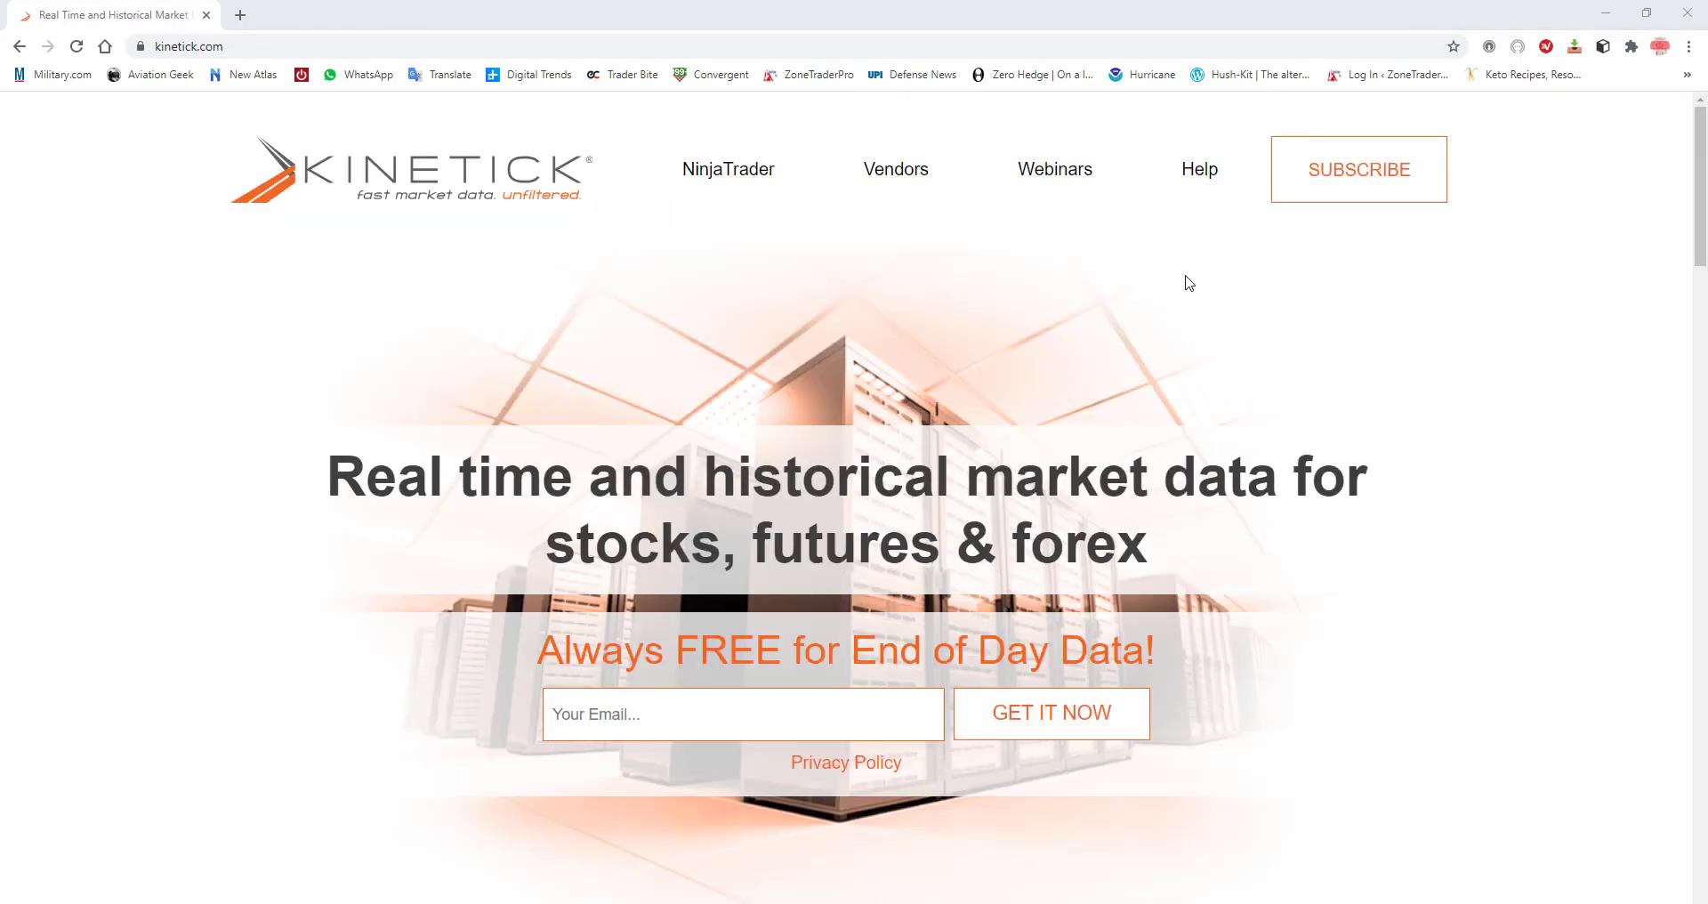
{"action": "left_click", "coordinate": [1202, 171]}
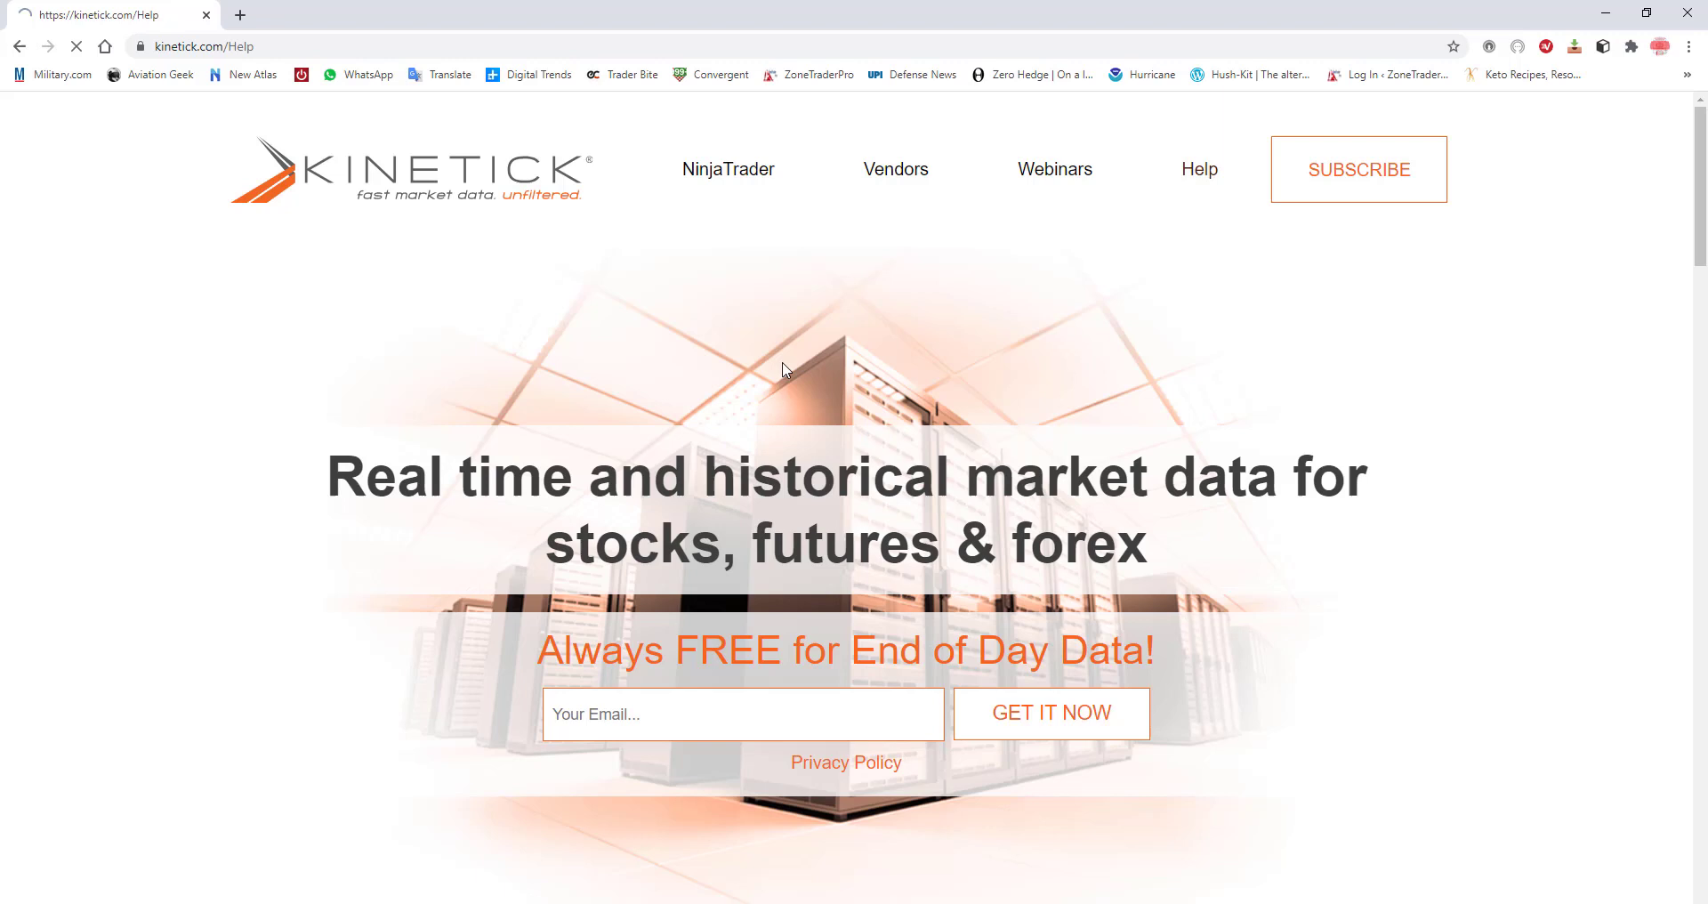
{"action": "scroll", "coordinate": [750, 481], "scroll_direction": "down", "scroll_amount": 5}
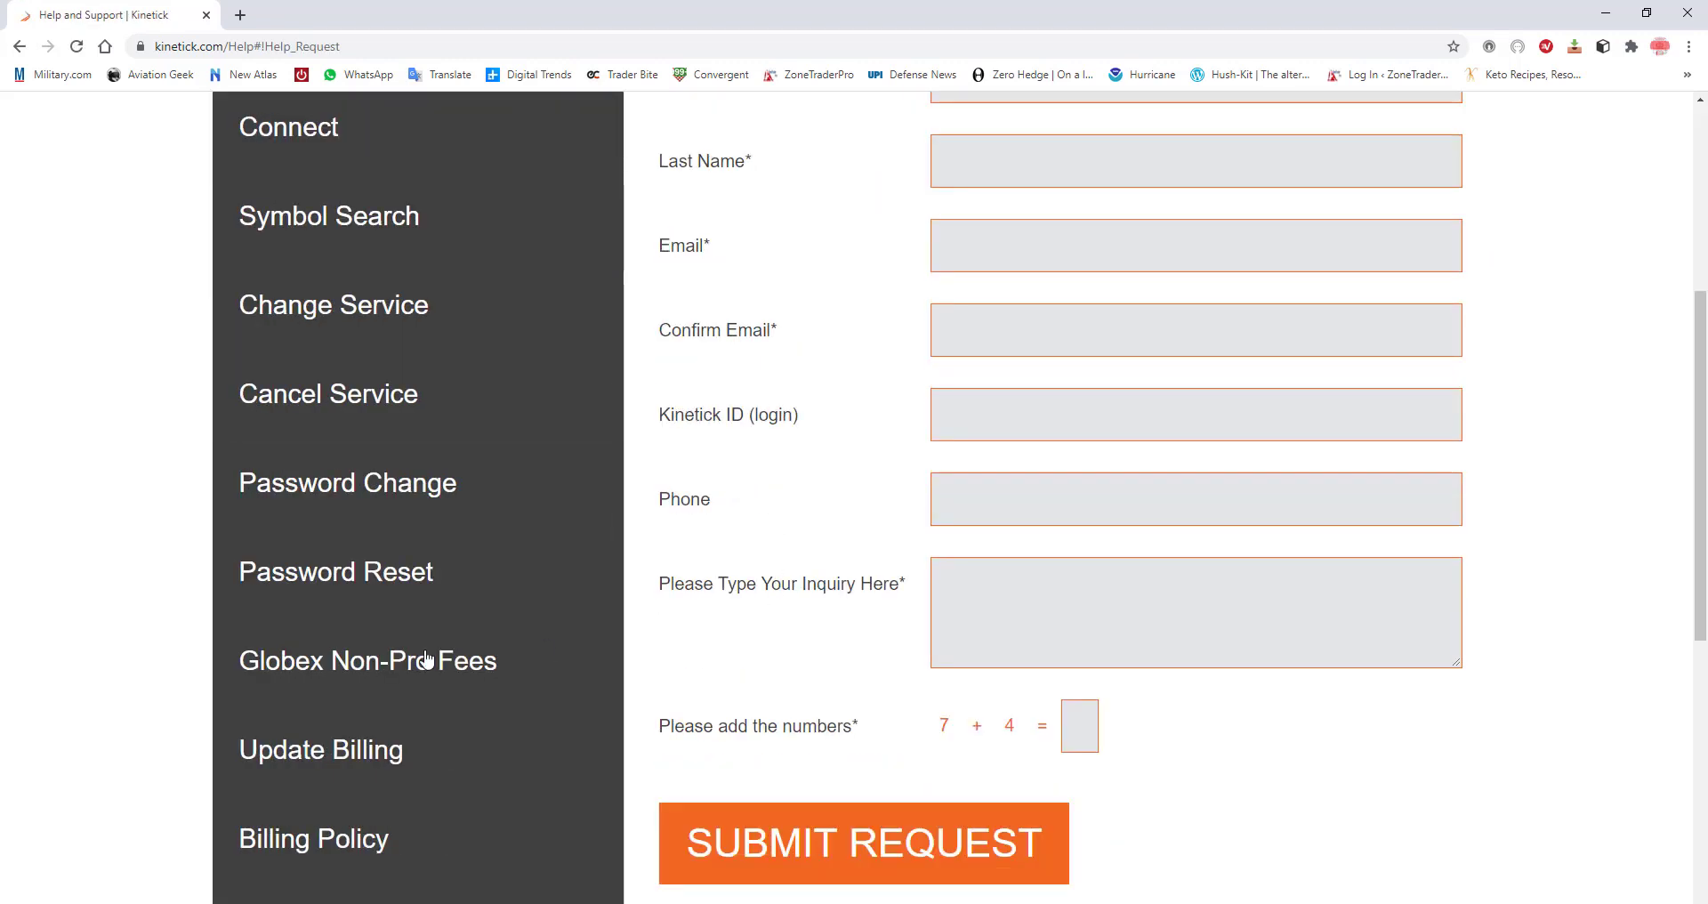
{"action": "left_click", "coordinate": [363, 663]}
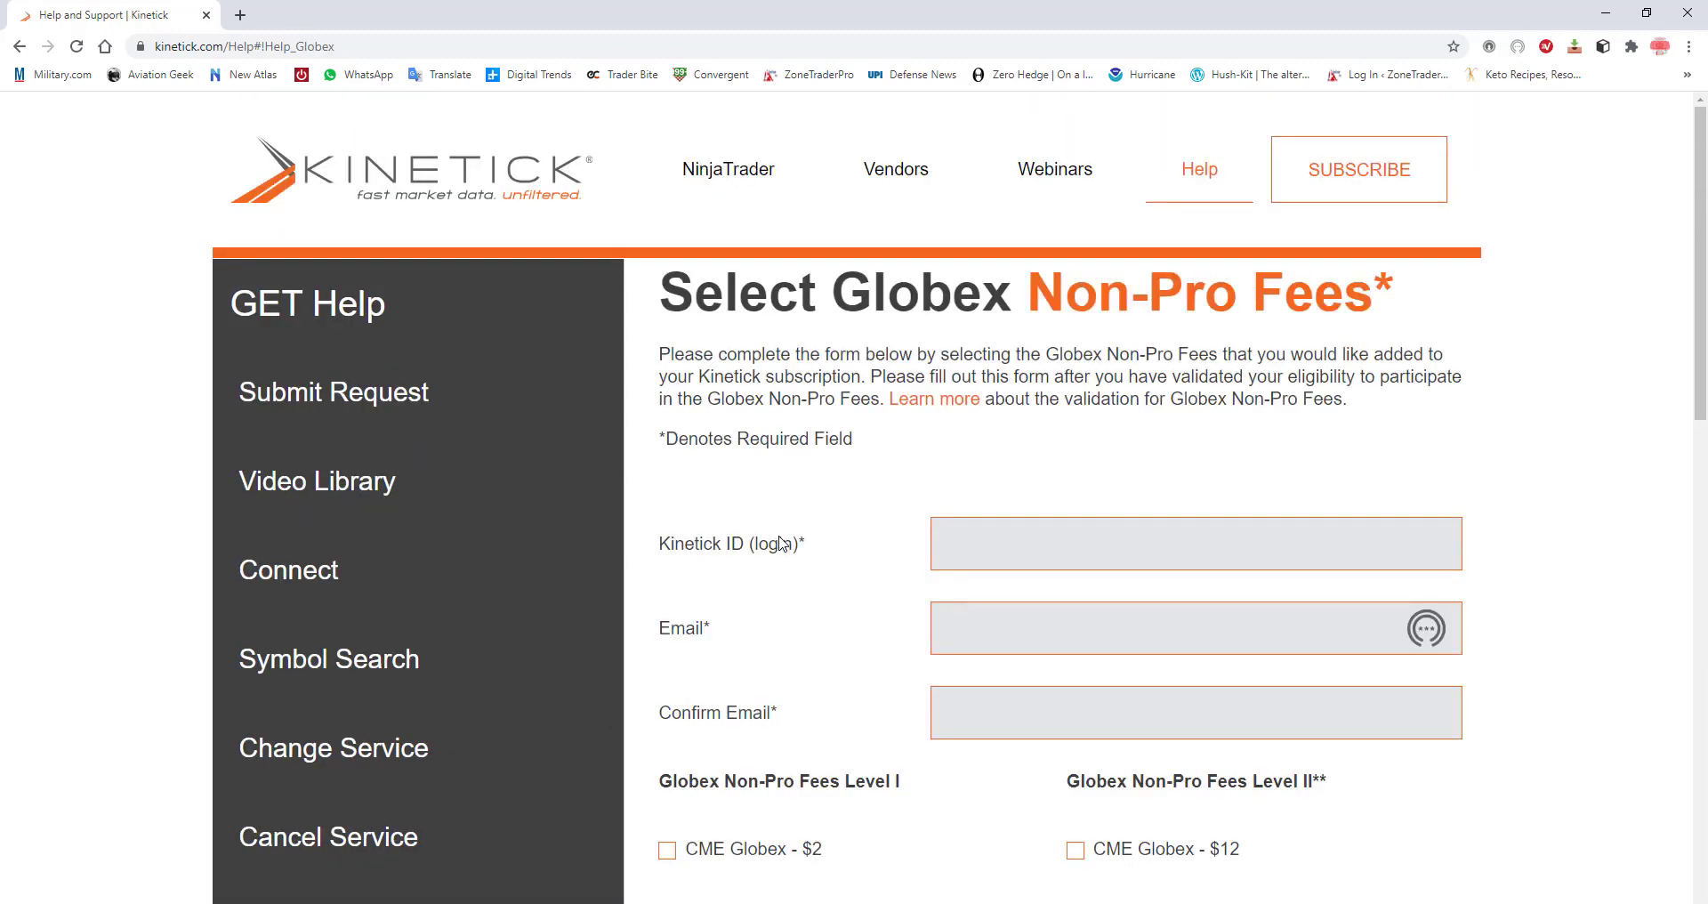
{"action": "scroll", "coordinate": [862, 435], "scroll_direction": "down", "scroll_amount": 3}
{"action": "scroll", "coordinate": [865, 681], "scroll_direction": "down", "scroll_amount": 2}
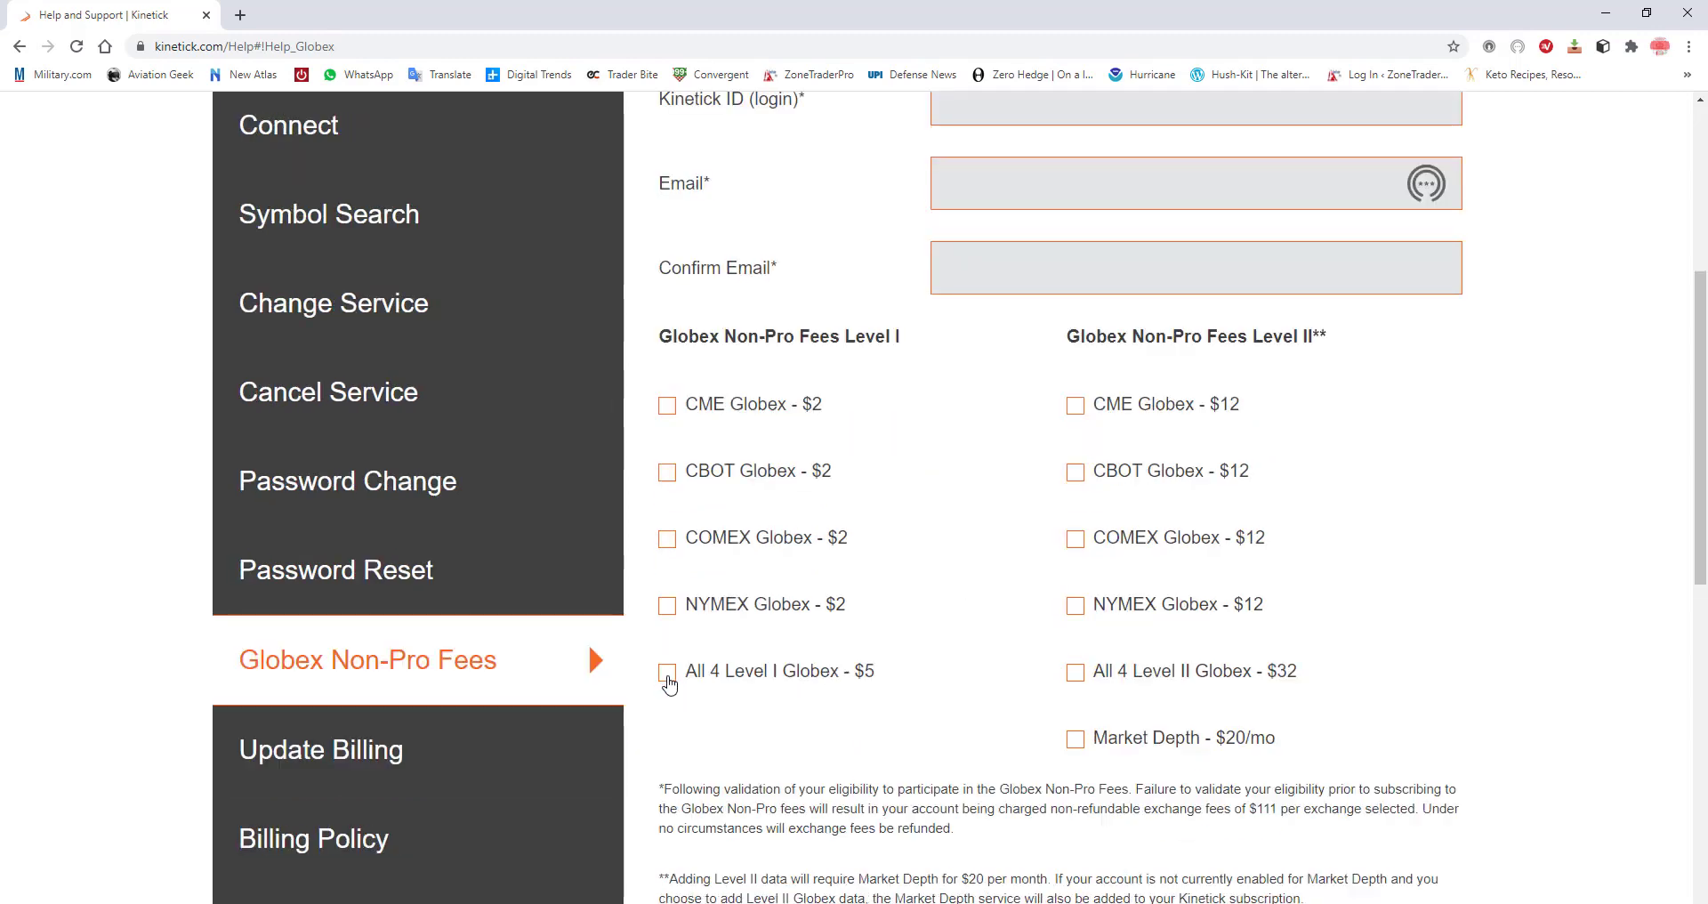
{"action": "left_click", "coordinate": [668, 674]}
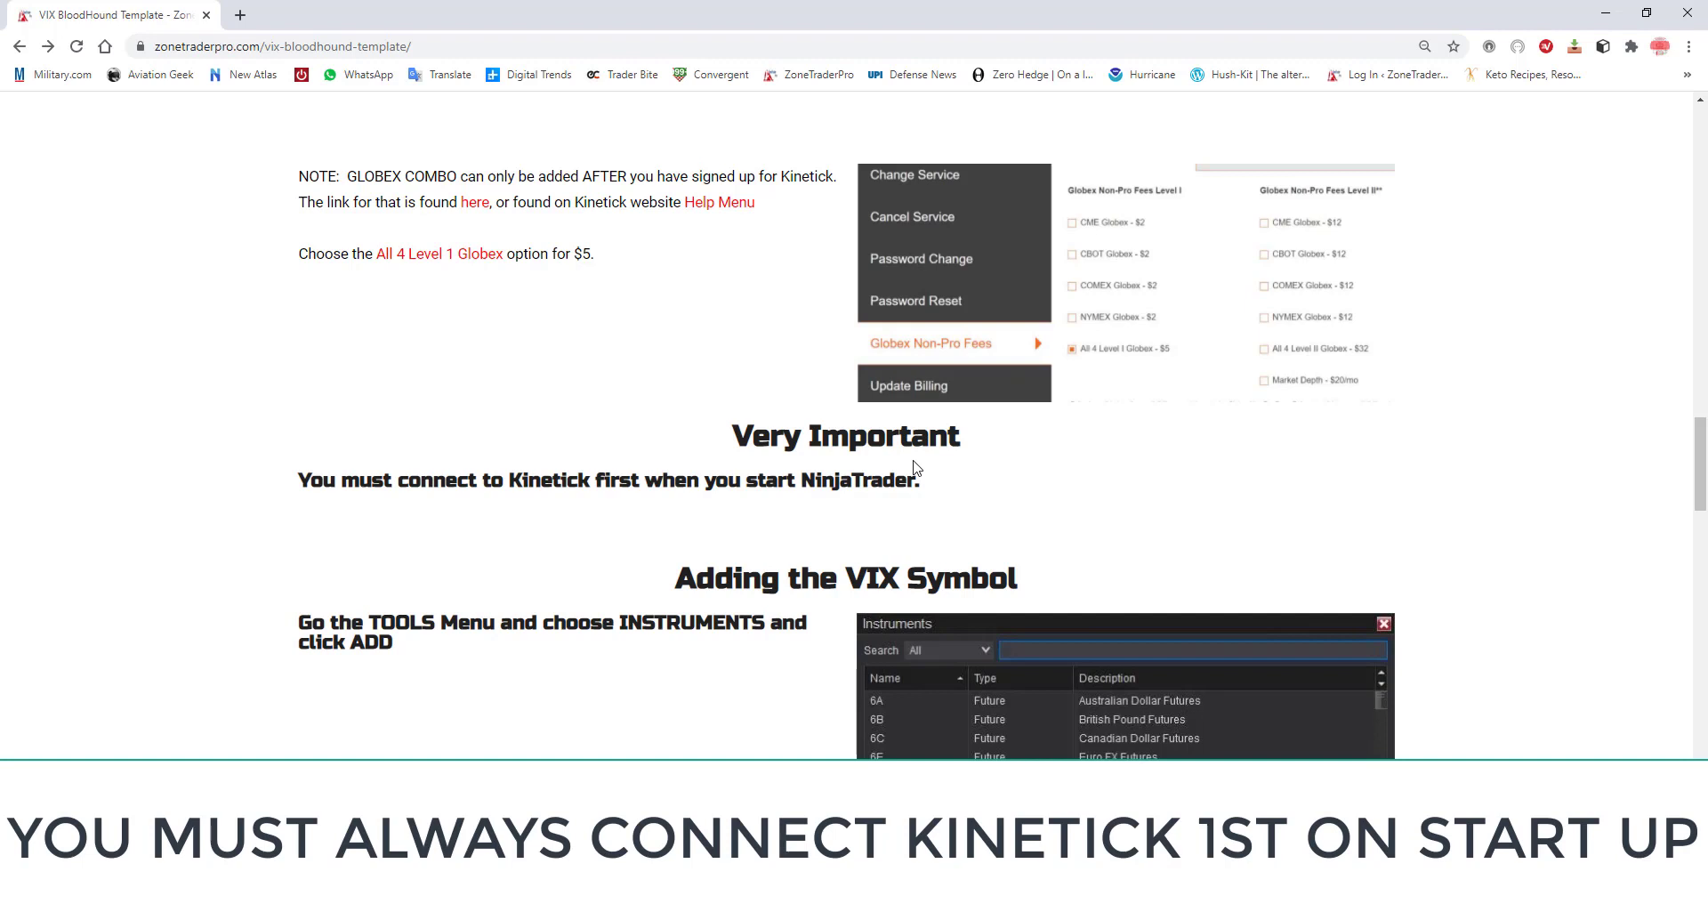
Highlight the template page's Very Important note on connecting to Kinetick first, and return to the SPY chart in NinjaTrader
{"action": "left_click_drag", "start_coordinate": [917, 467], "coordinate": [1003, 489]}
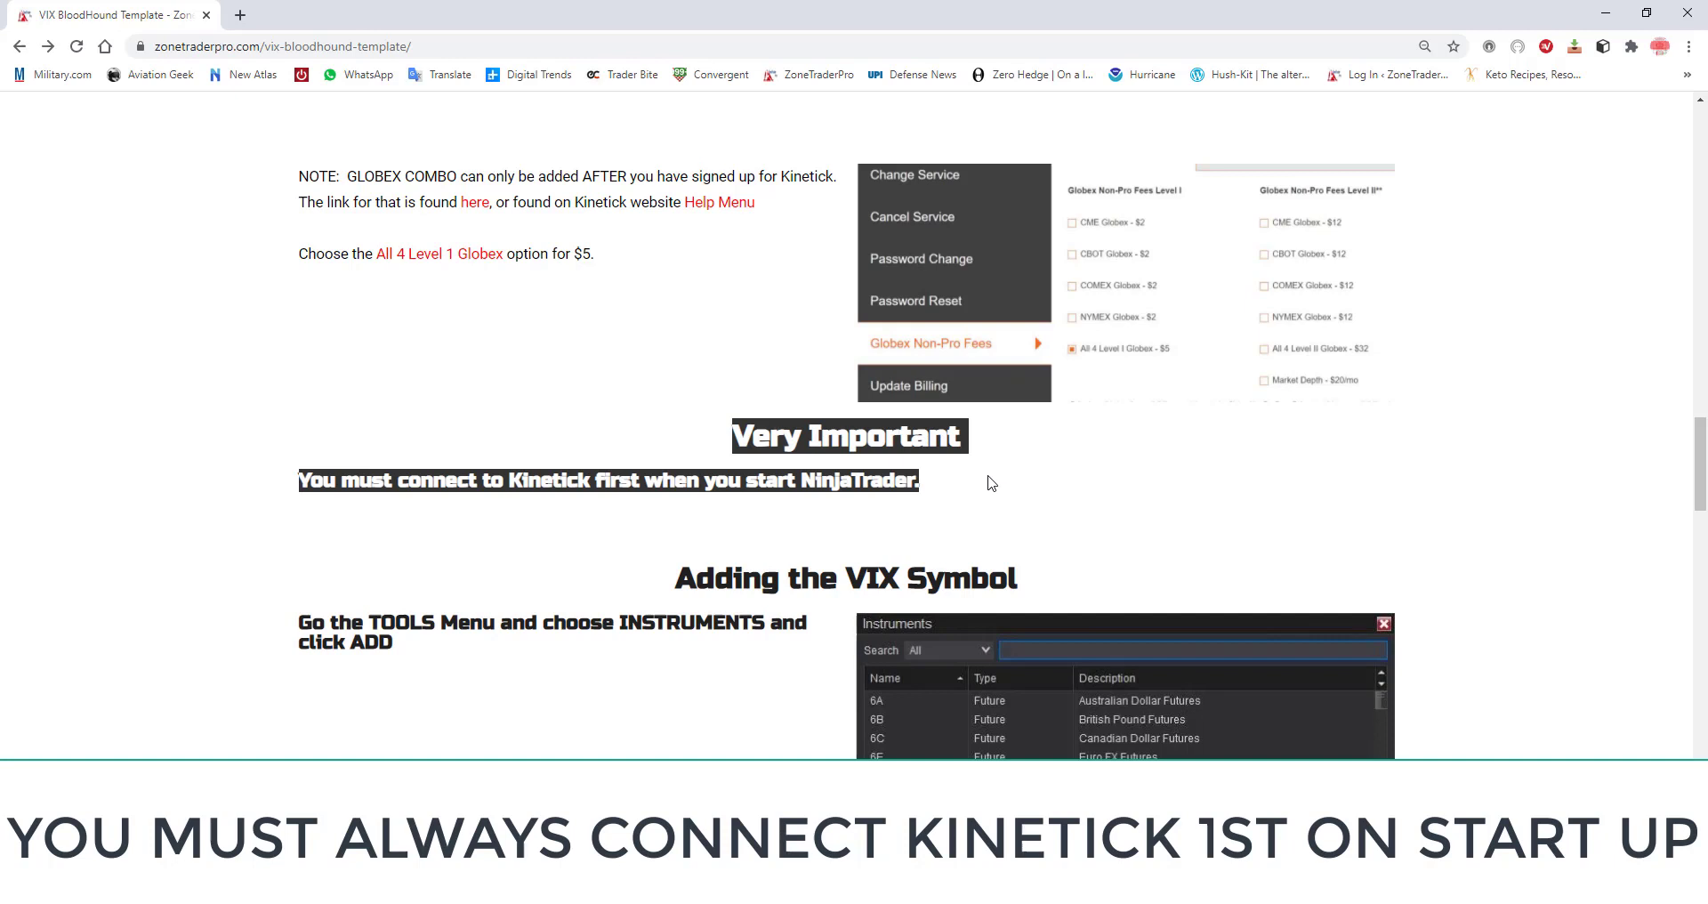
{"action": "left_click", "coordinate": [957, 486]}
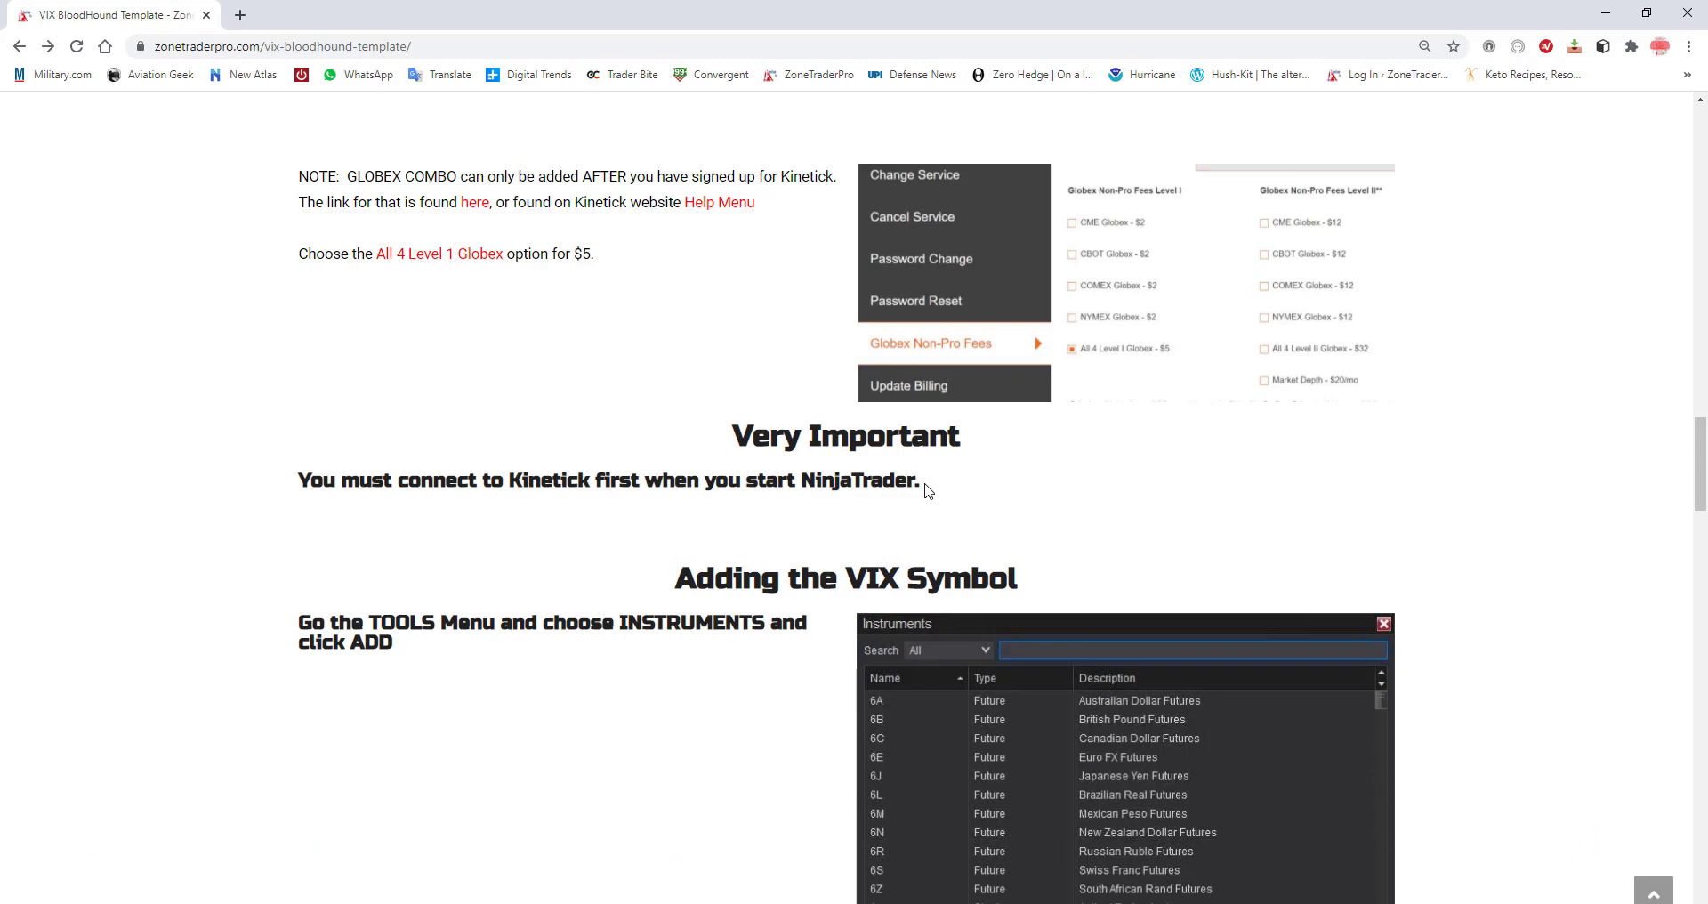
{"action": "key", "text": "alt+Tab"}
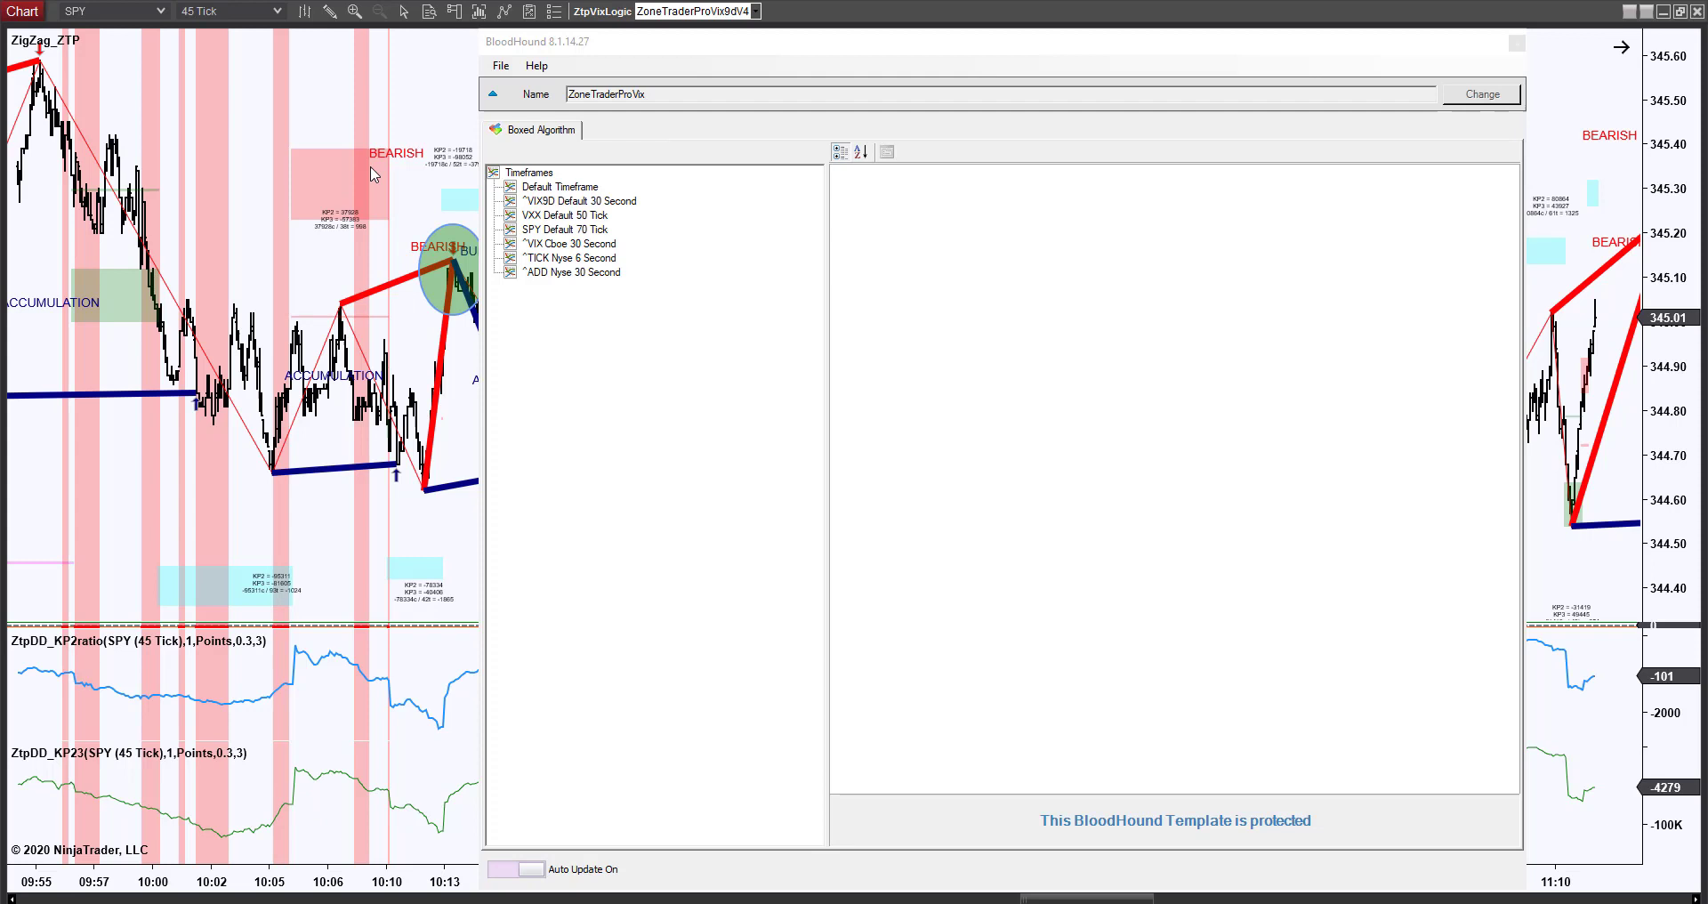
Load the ZoneTraderProVix.blk template into BloodHound for the SPY chart and reload the chart's NinjaScript
{"action": "left_click", "coordinate": [1517, 43]}
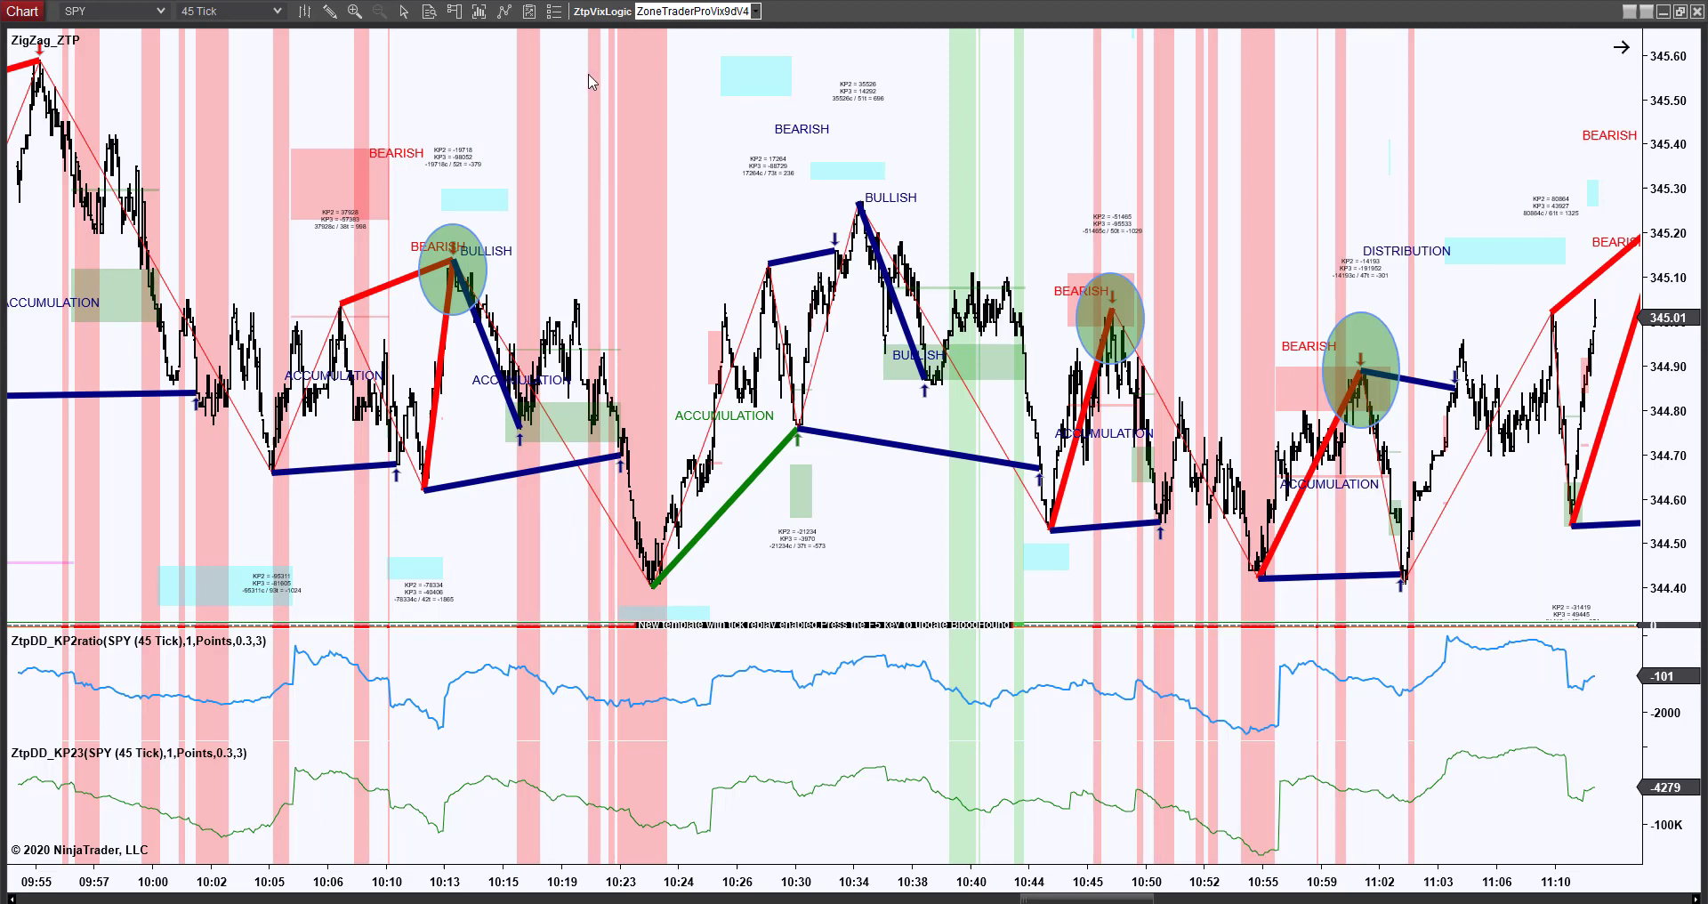
{"action": "left_click", "coordinate": [602, 11]}
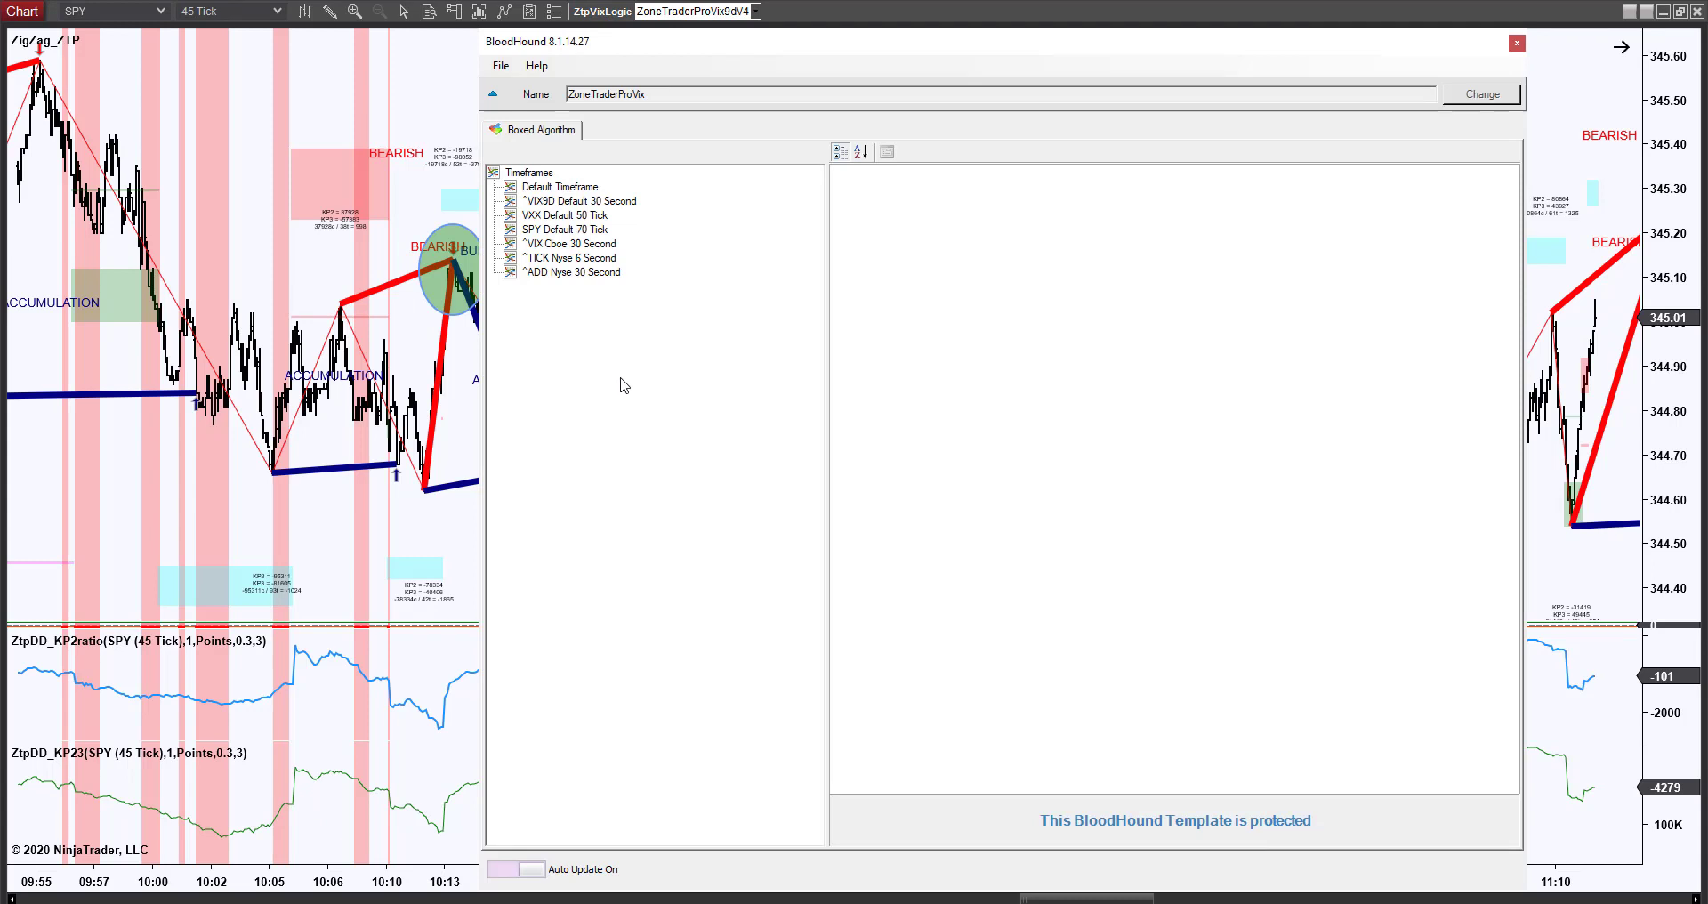
{"action": "left_click", "coordinate": [501, 66]}
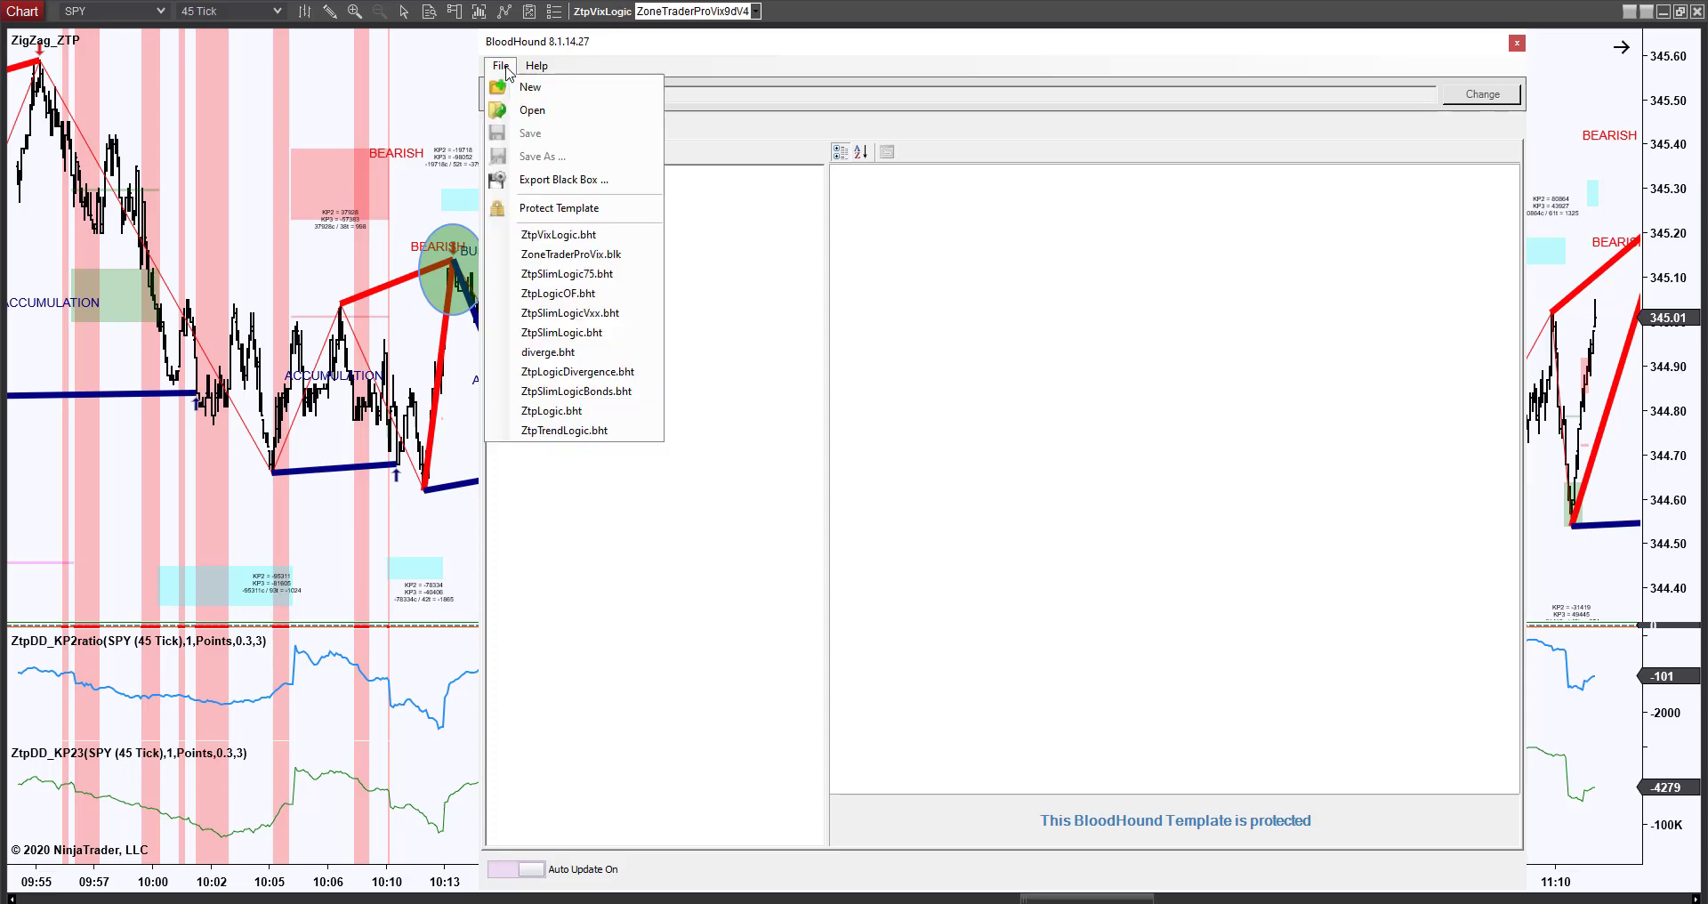
{"action": "left_click", "coordinate": [529, 110]}
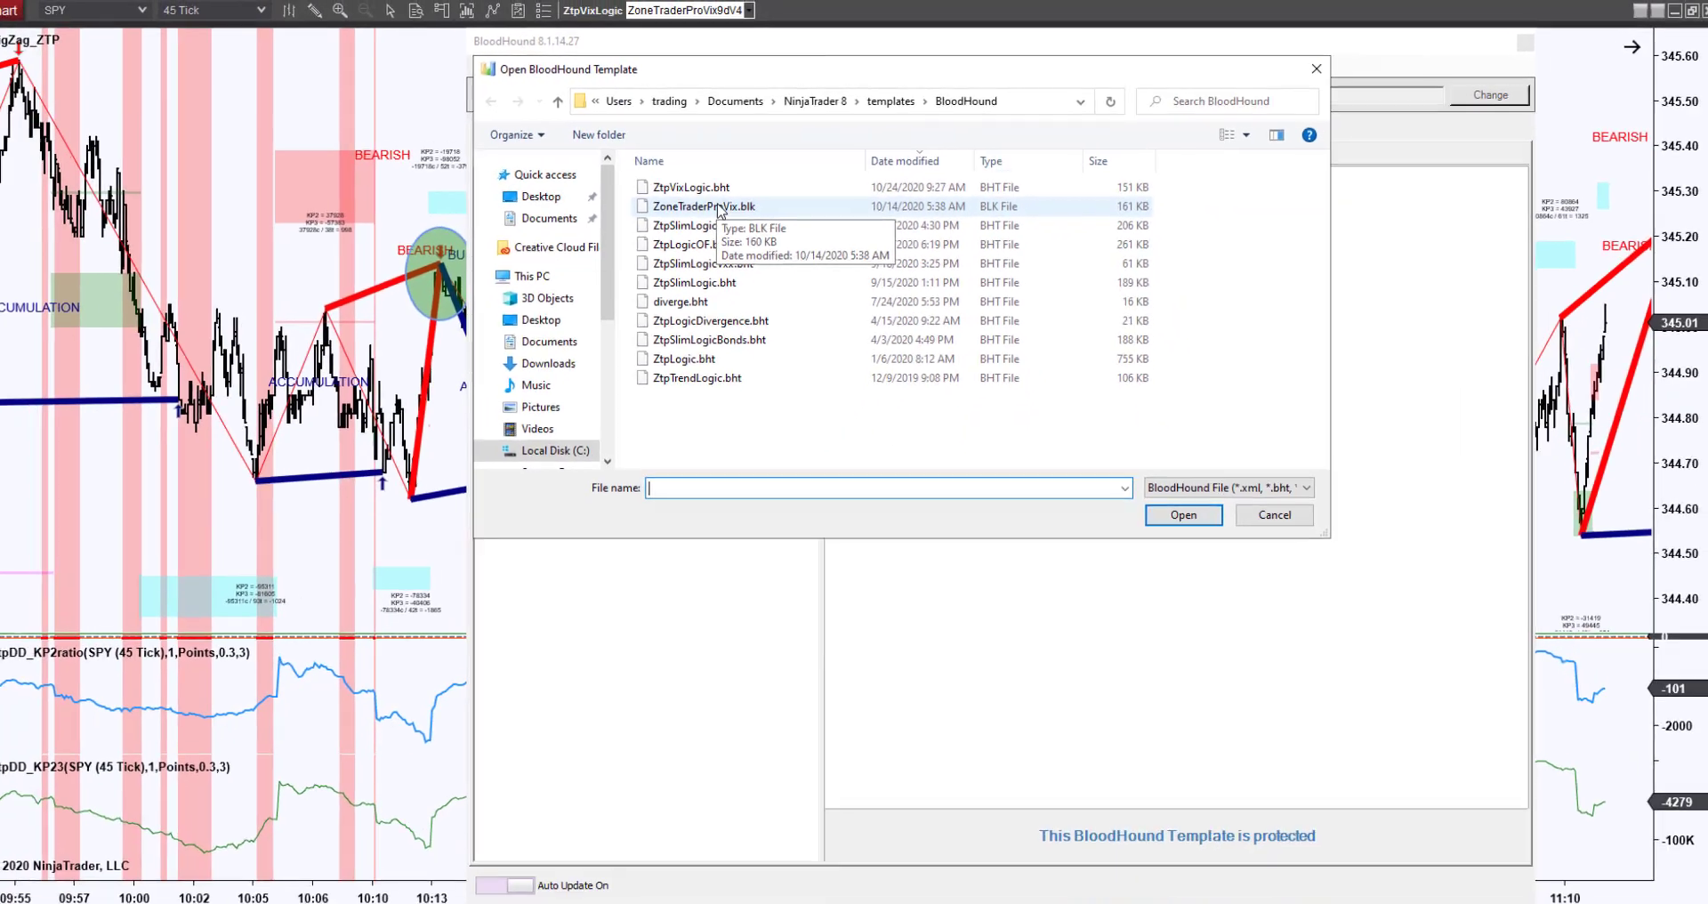
{"action": "double_click", "coordinate": [370, 354]}
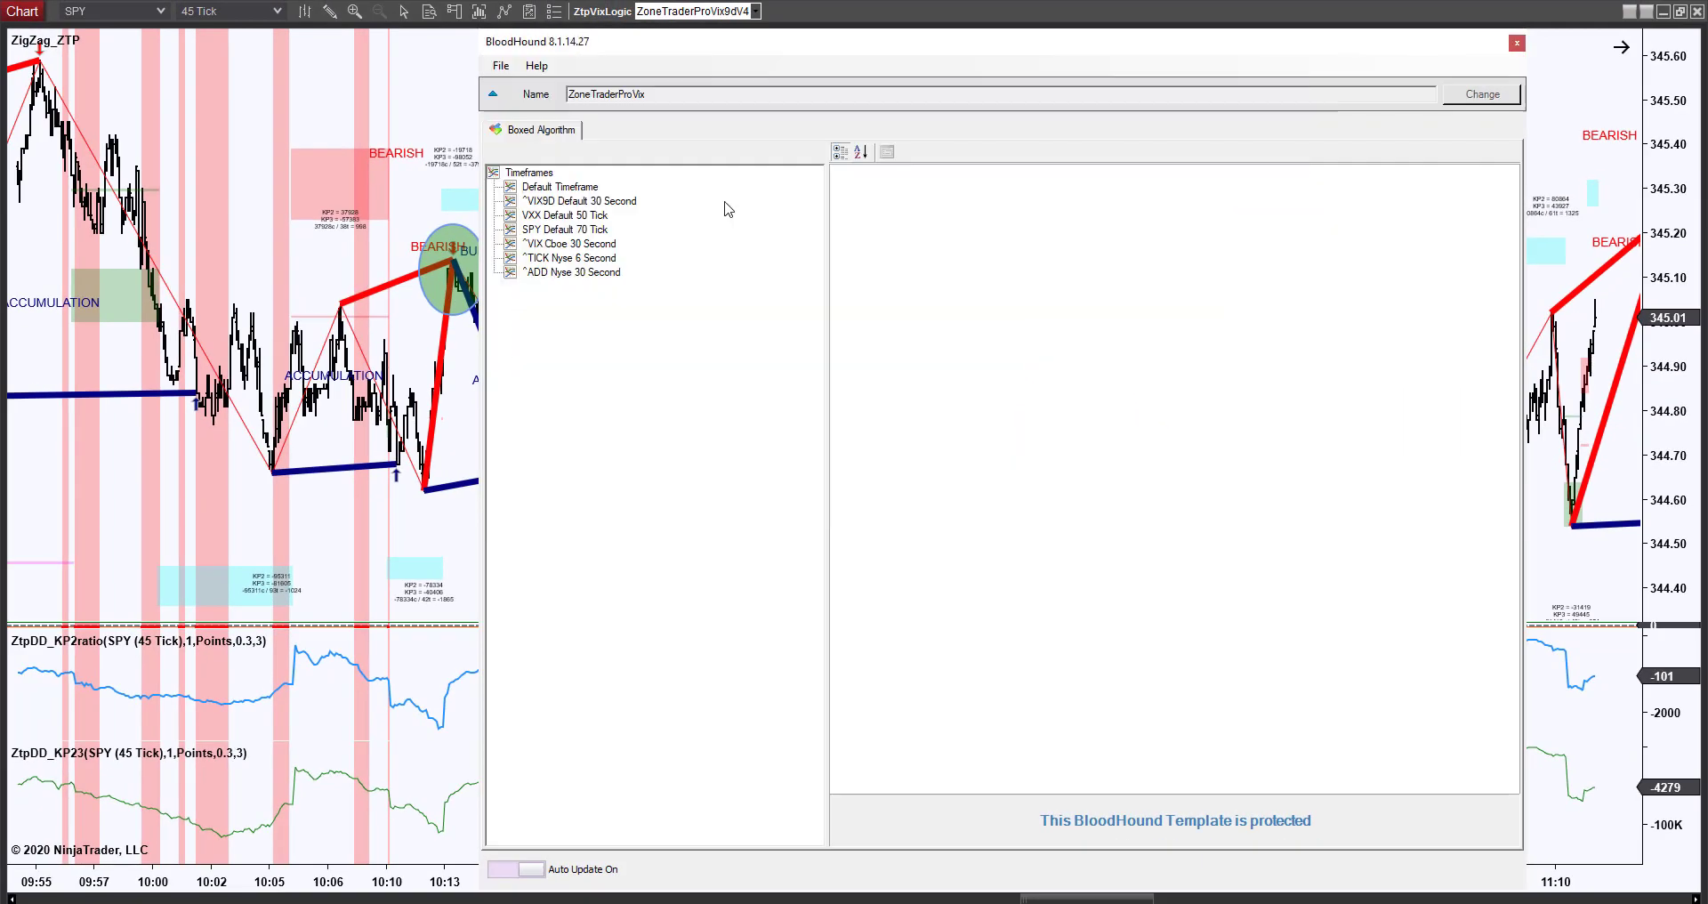
{"action": "left_click", "coordinate": [1516, 44]}
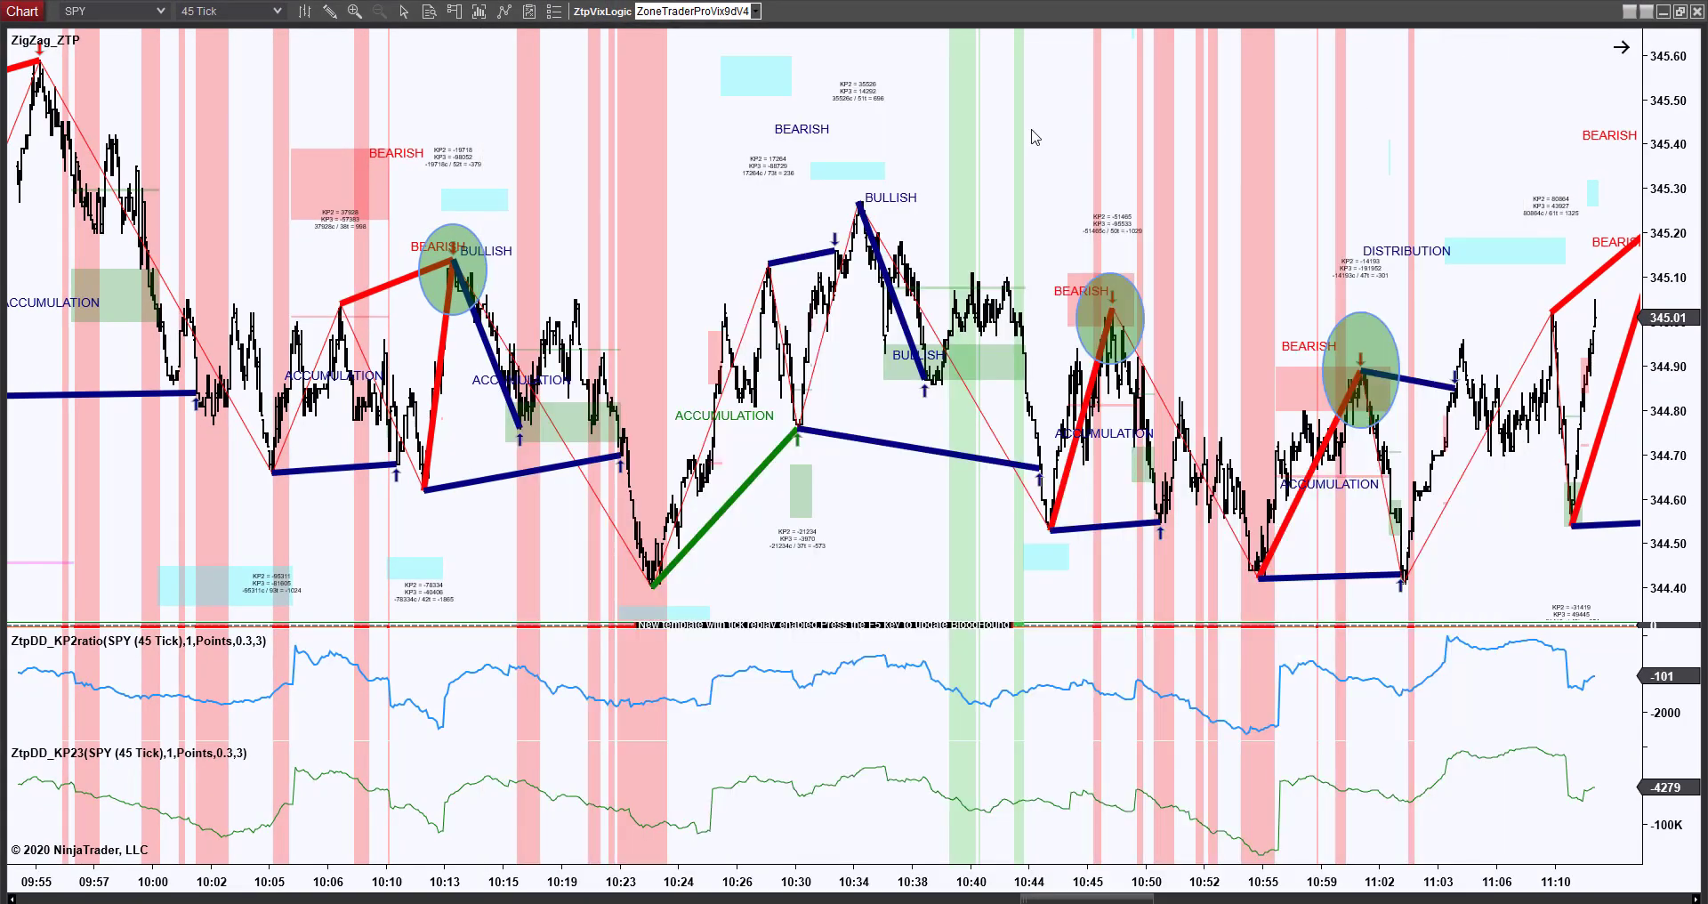
{"action": "right_click", "coordinate": [703, 158]}
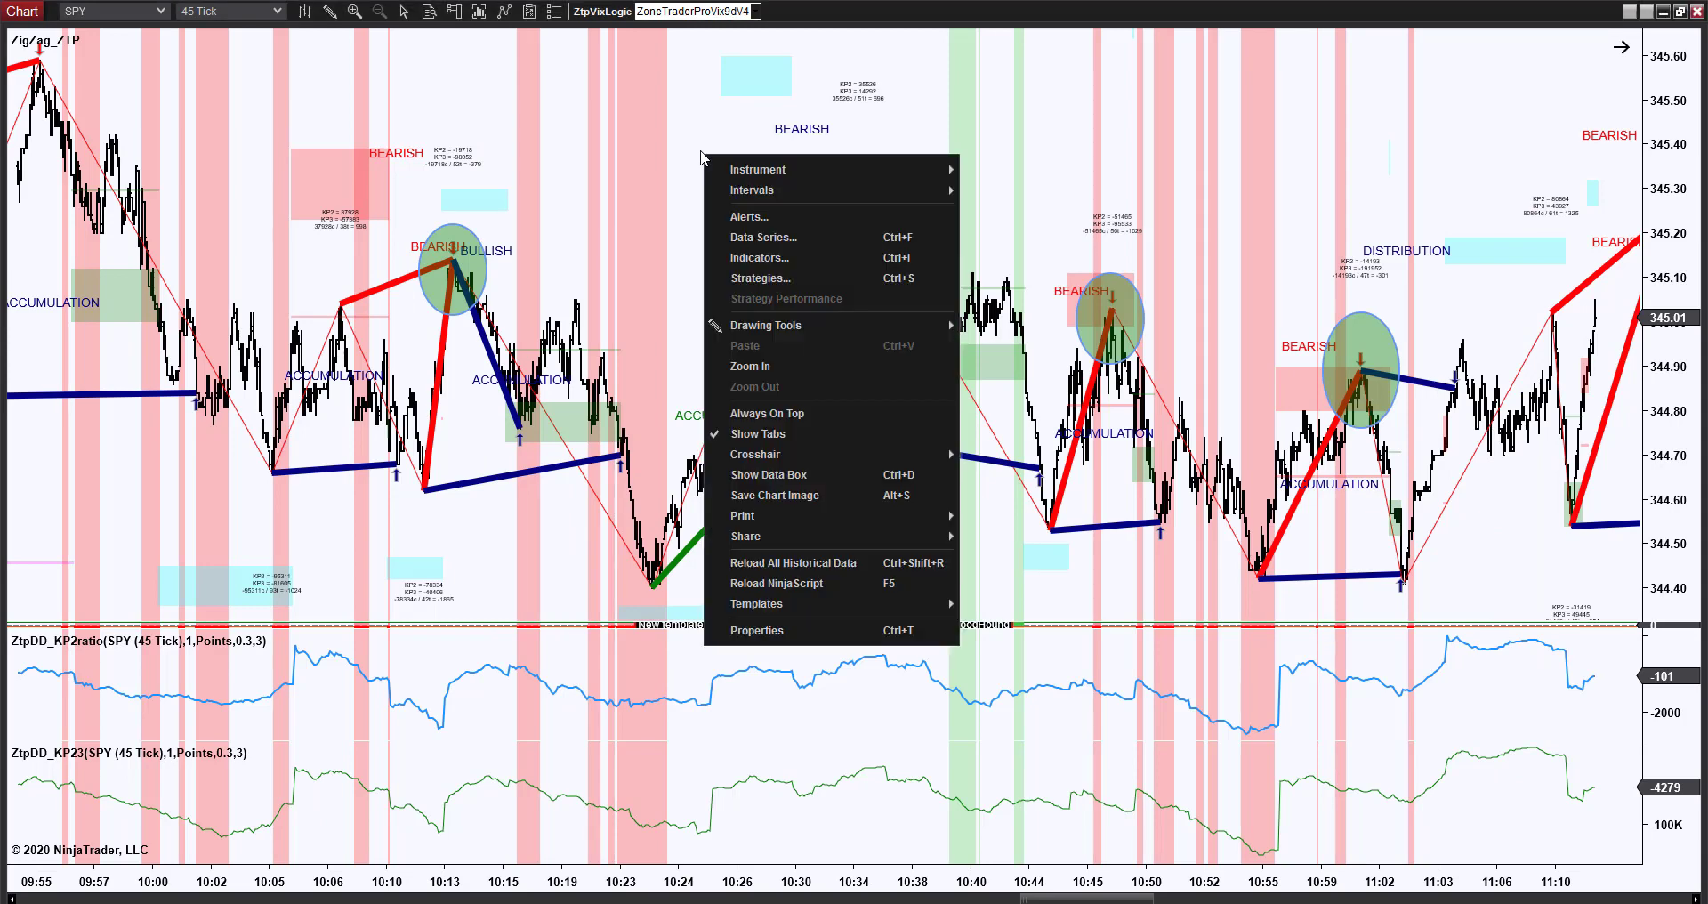
{"action": "left_click", "coordinate": [777, 583]}
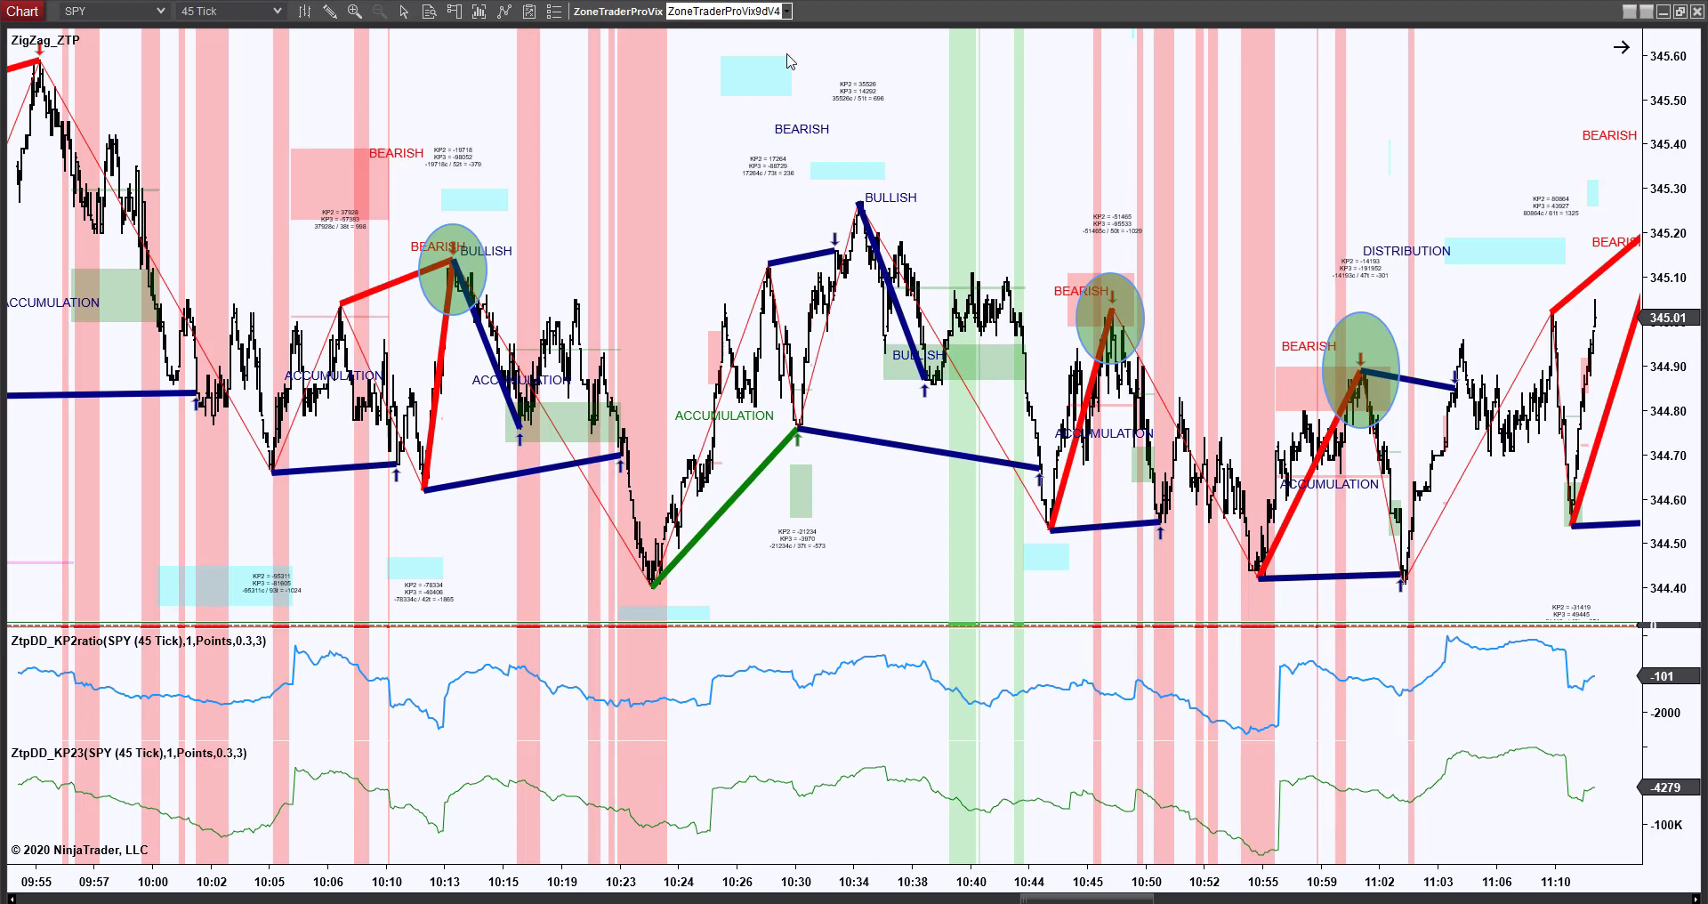
Select the ZoneTraderProVix9dV4 logic for BloodHound on the SPY chart and reload its NinjaScript
{"action": "left_click", "coordinate": [786, 12]}
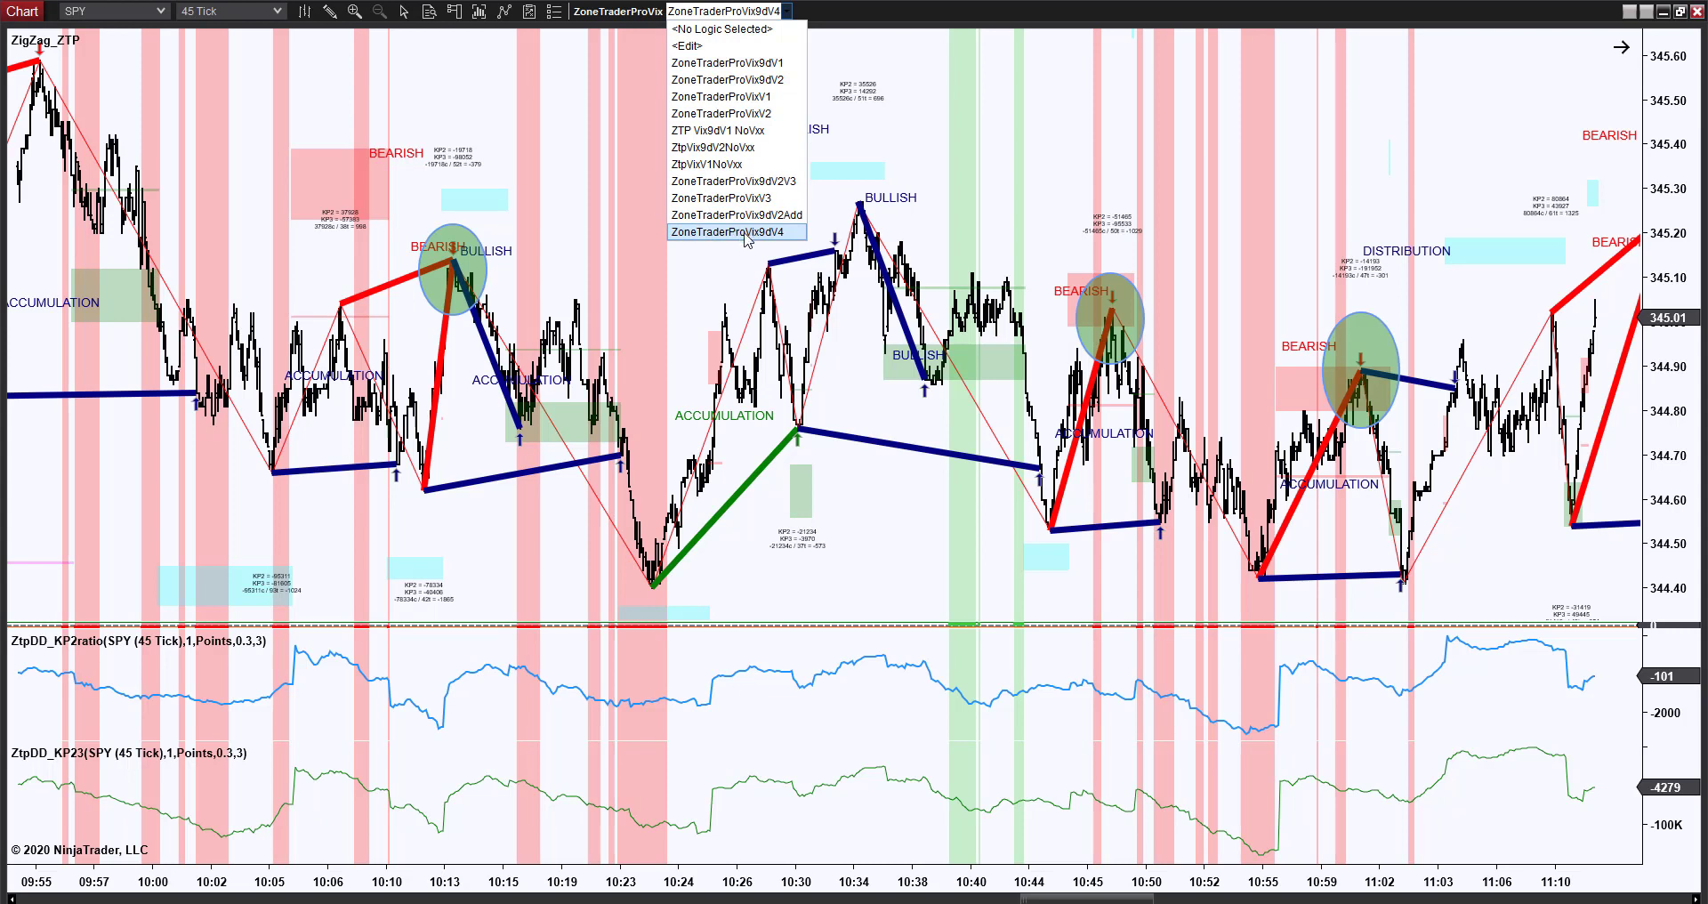
{"action": "left_click", "coordinate": [746, 232]}
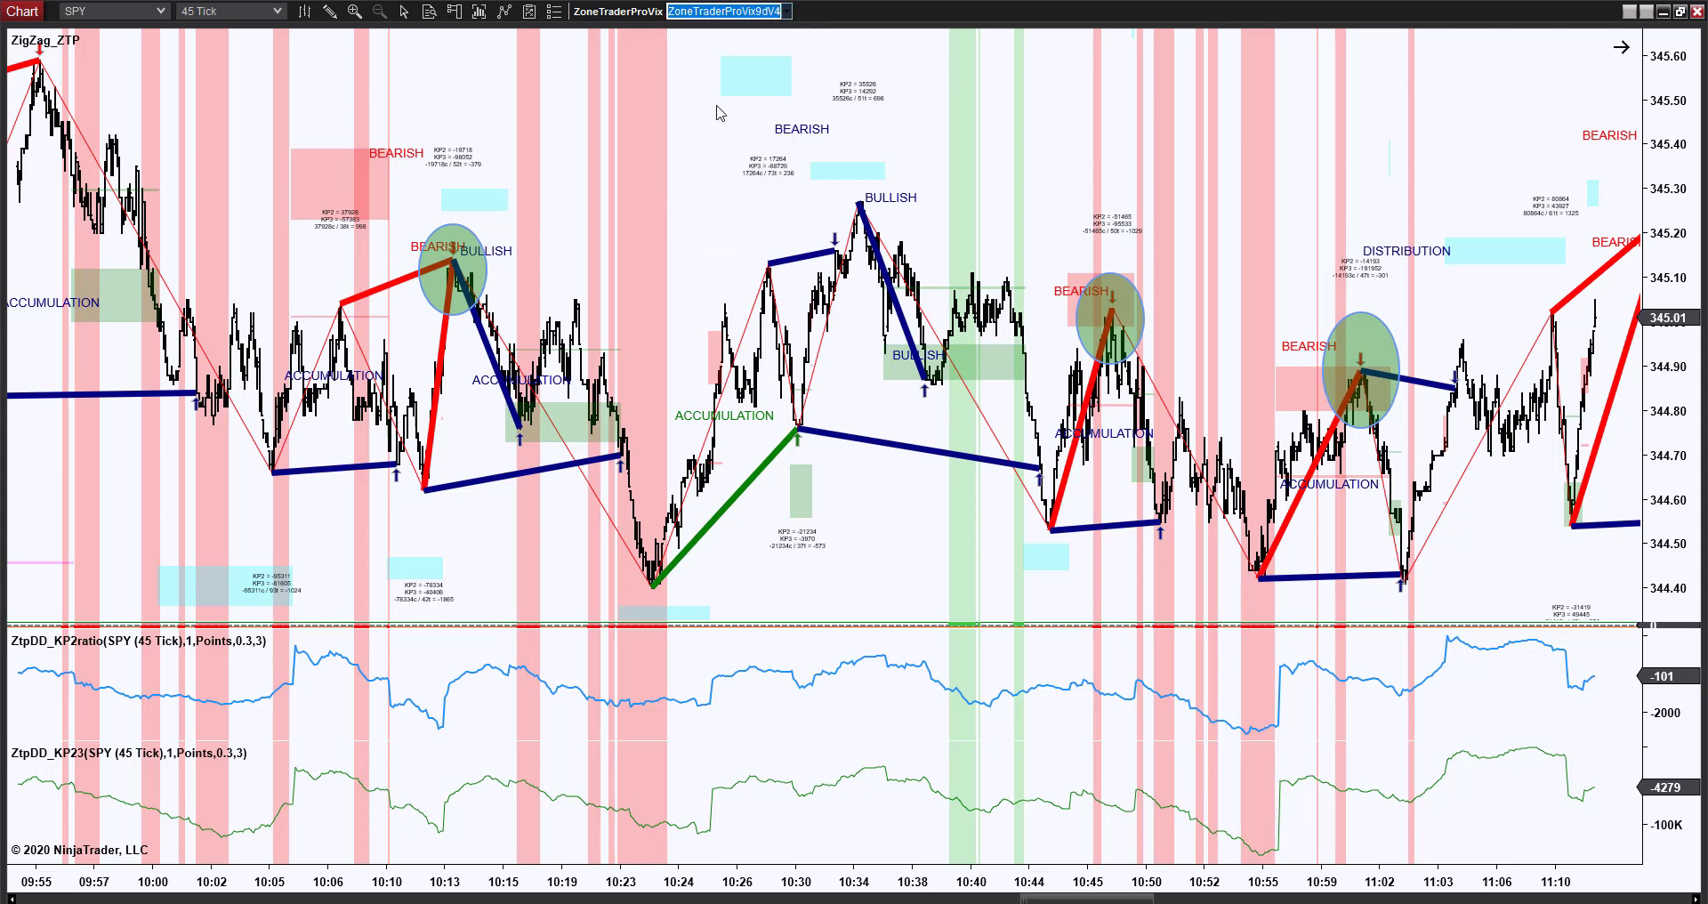
{"action": "left_click", "coordinate": [699, 161]}
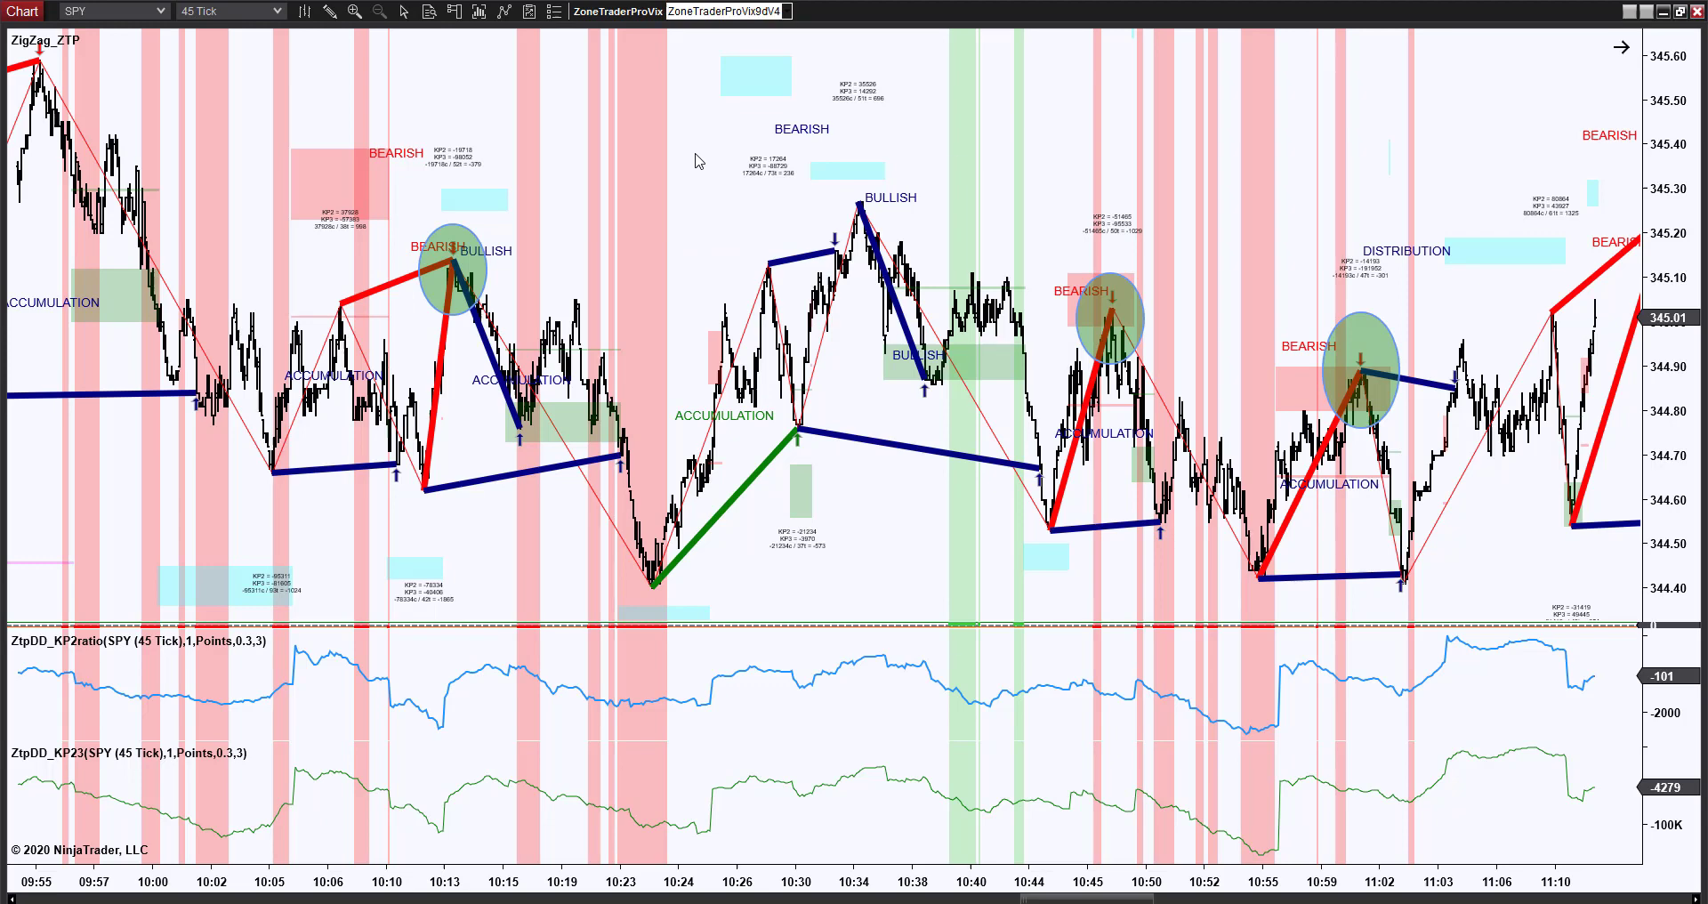
{"action": "right_click", "coordinate": [696, 156]}
{"action": "left_click", "coordinate": [782, 589]}
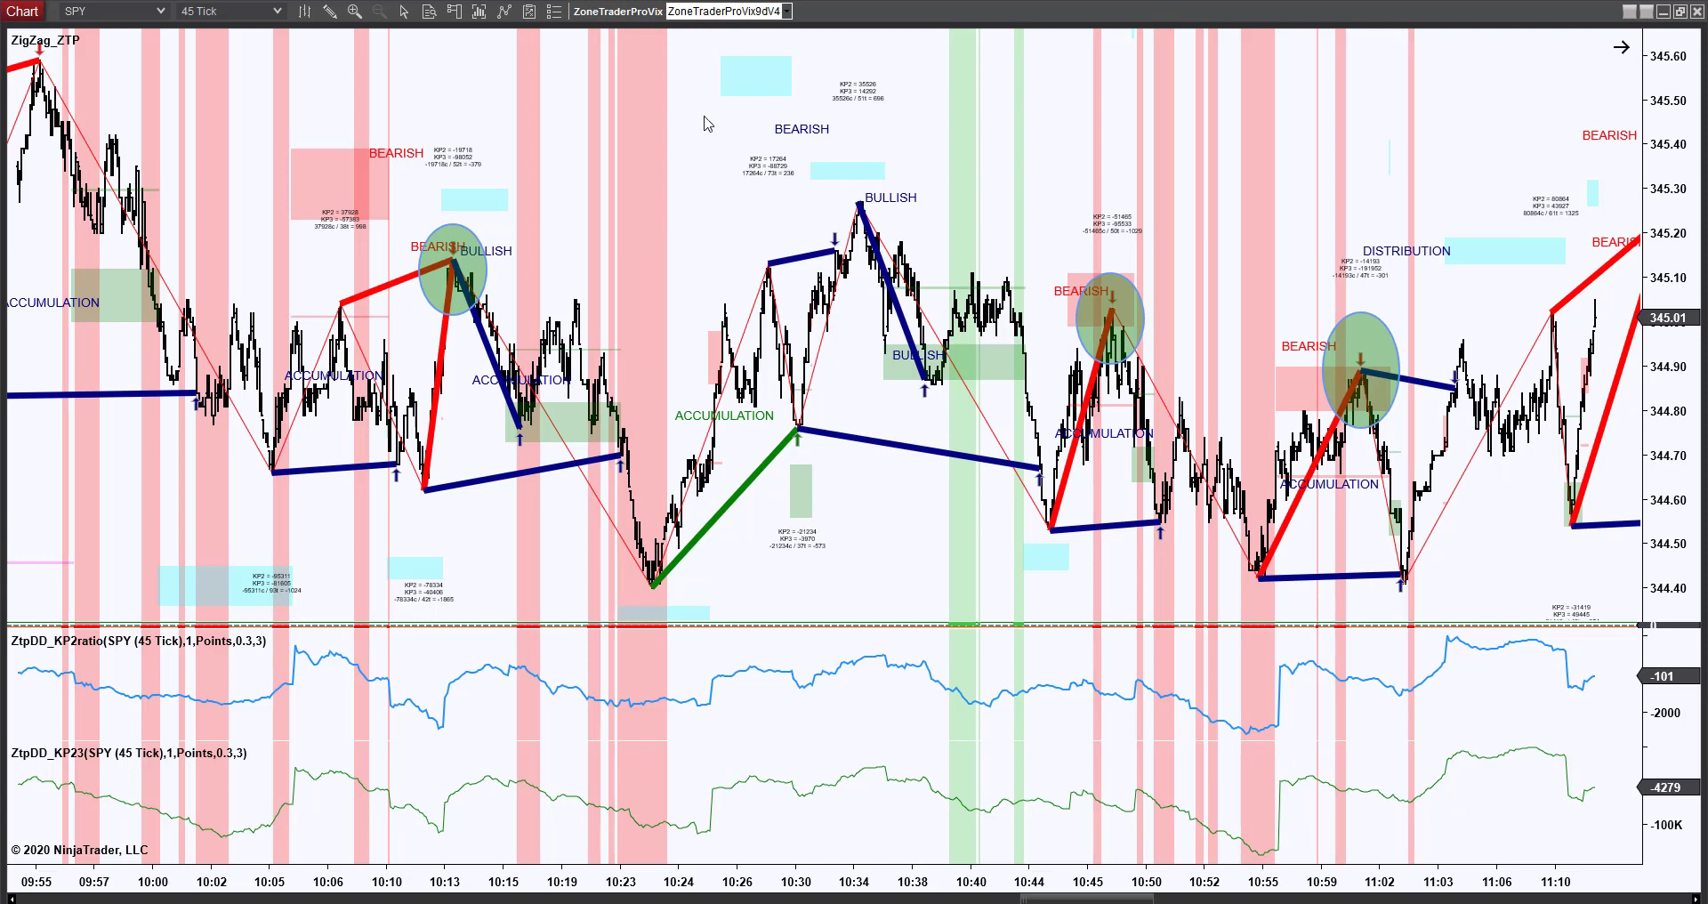
Look through the available BloodHound logics and switch the SPY chart to ZoneTraderProVixV2
{"action": "left_click", "coordinate": [787, 11]}
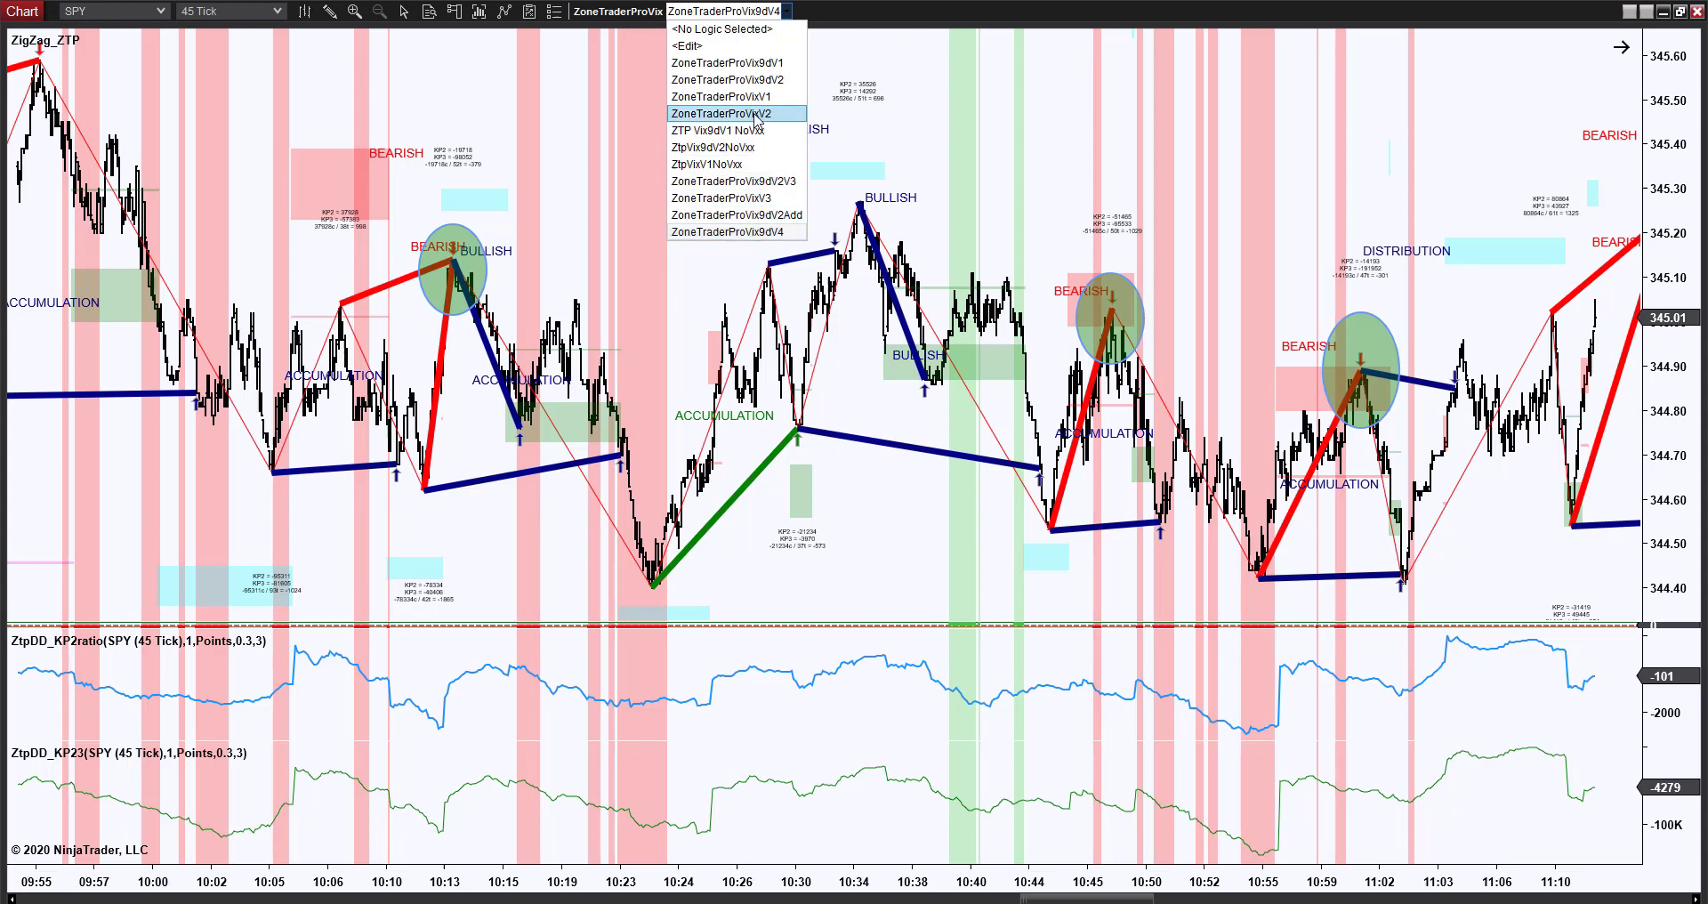
{"action": "left_click", "coordinate": [868, 134]}
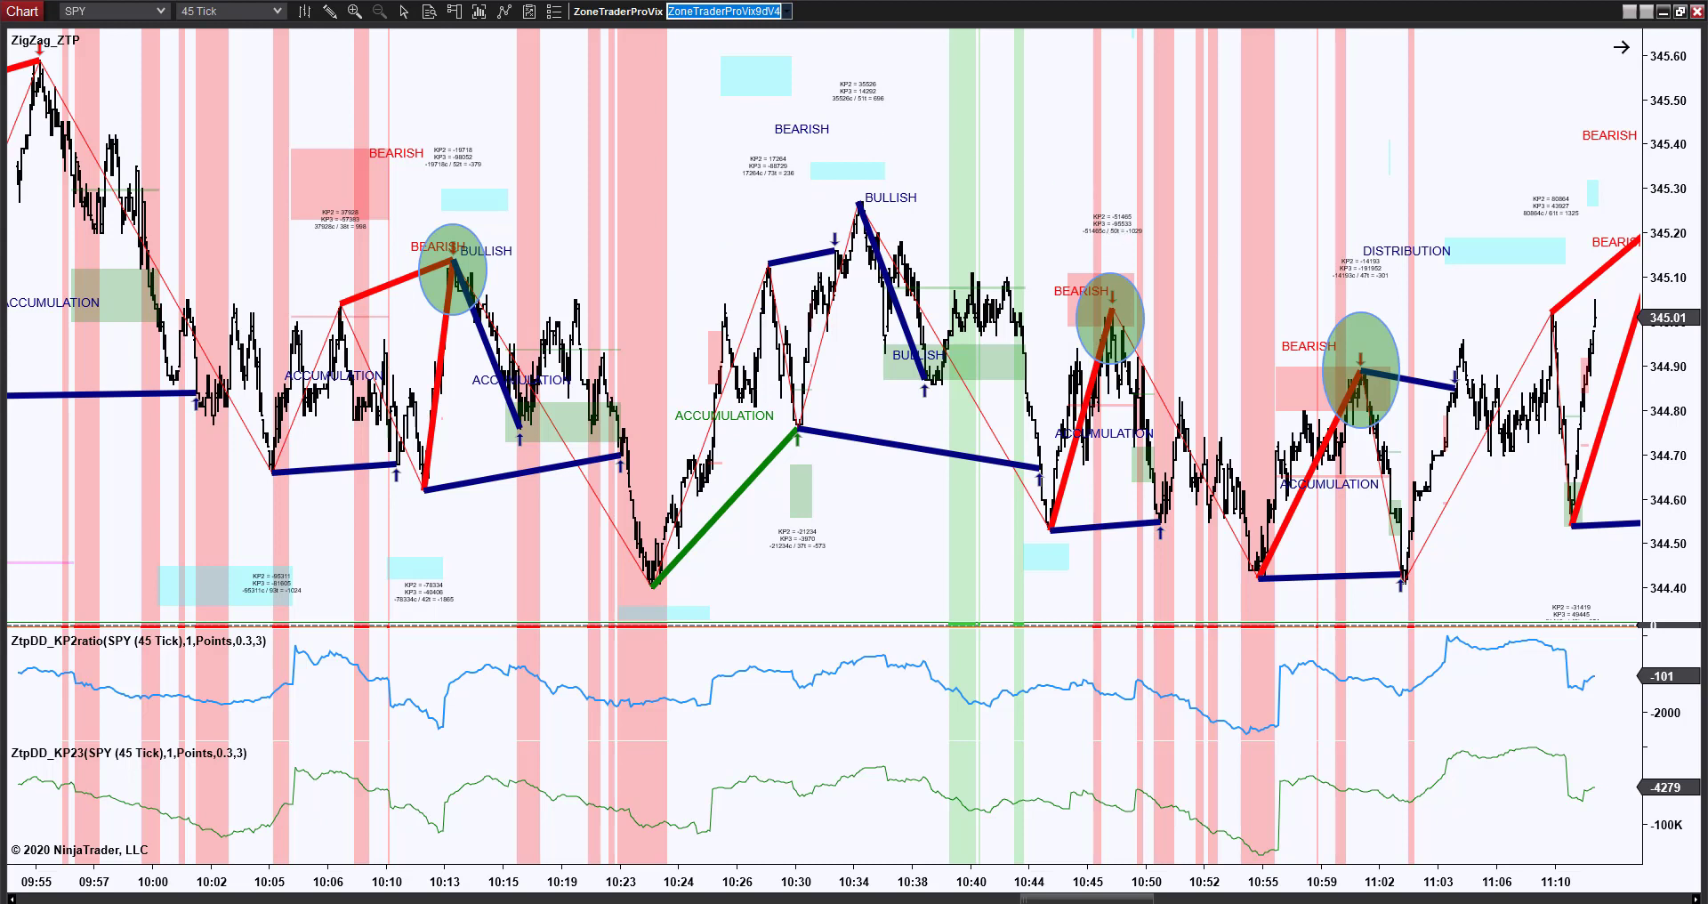
{"action": "left_click", "coordinate": [787, 12]}
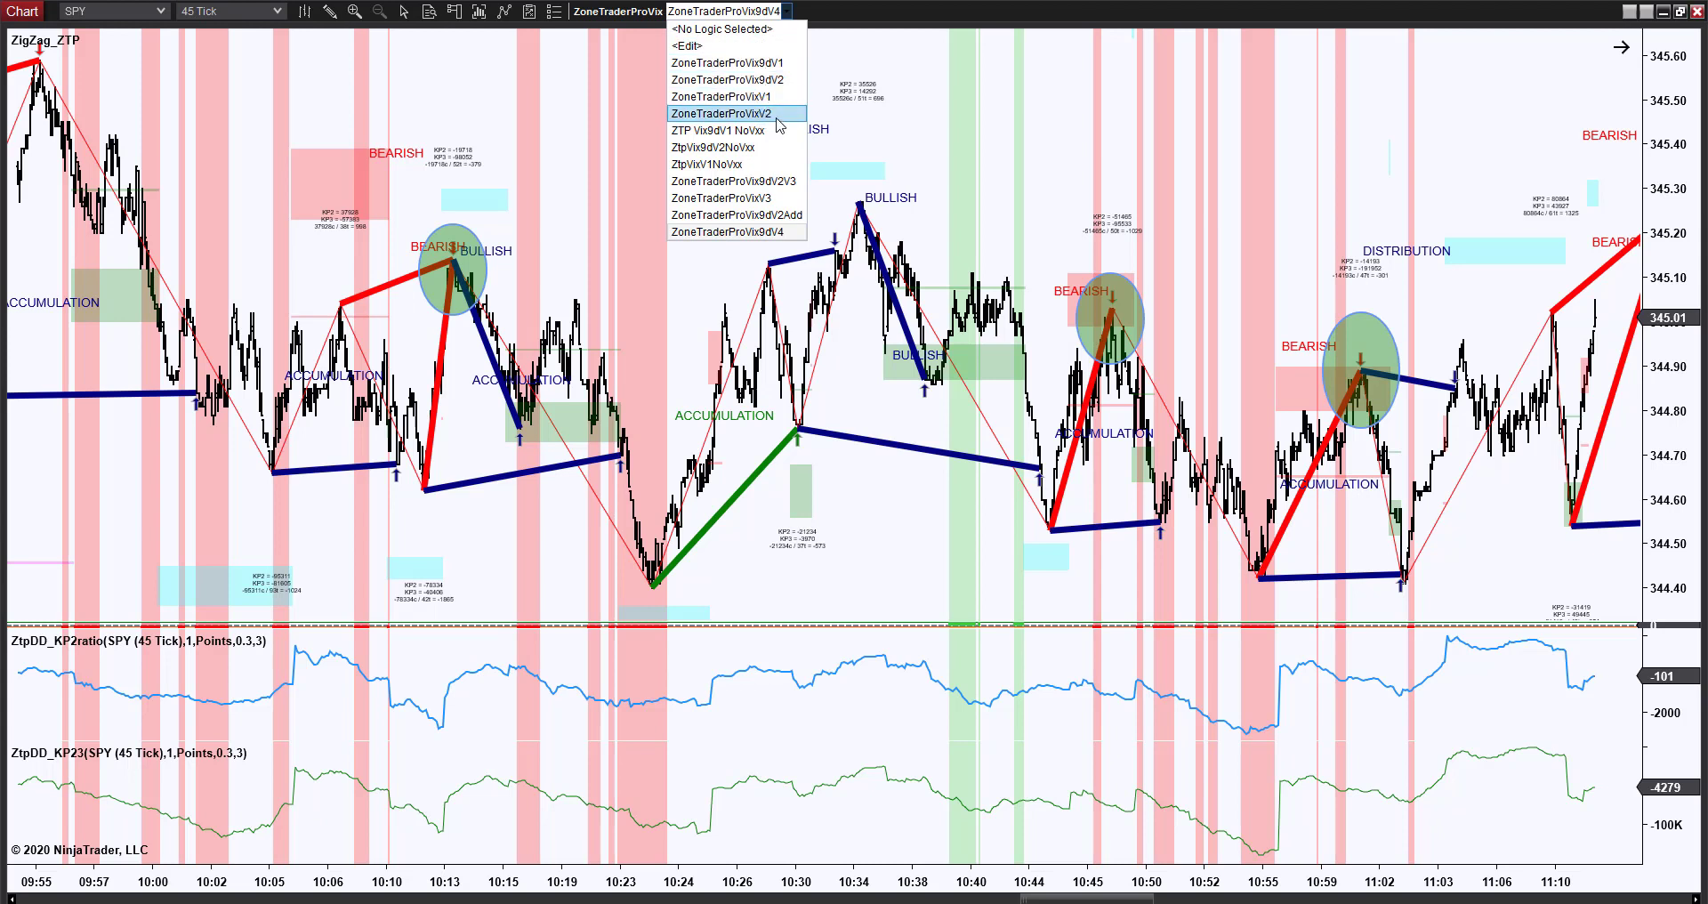
{"action": "left_click", "coordinate": [721, 113]}
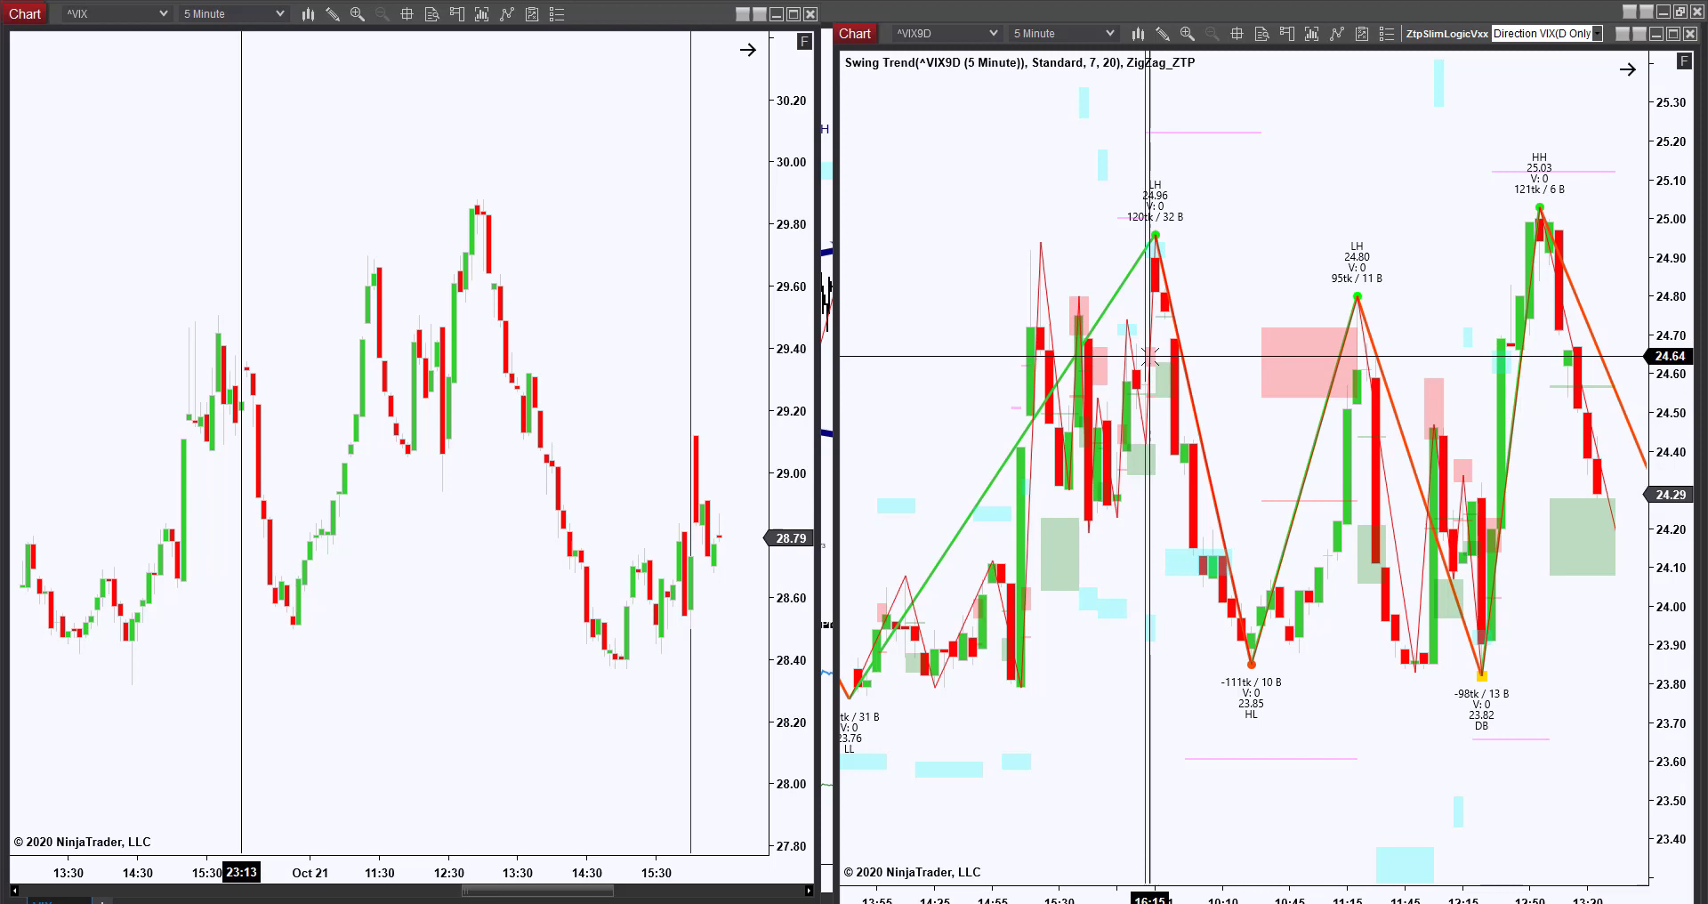
Compare the ^VIX and ^VIX9D 5-minute charts across successive sessions, around the change from one trading day to the following one
{"action": "scroll", "coordinate": [1148, 356], "scroll_direction": "down", "scroll_amount": 3}
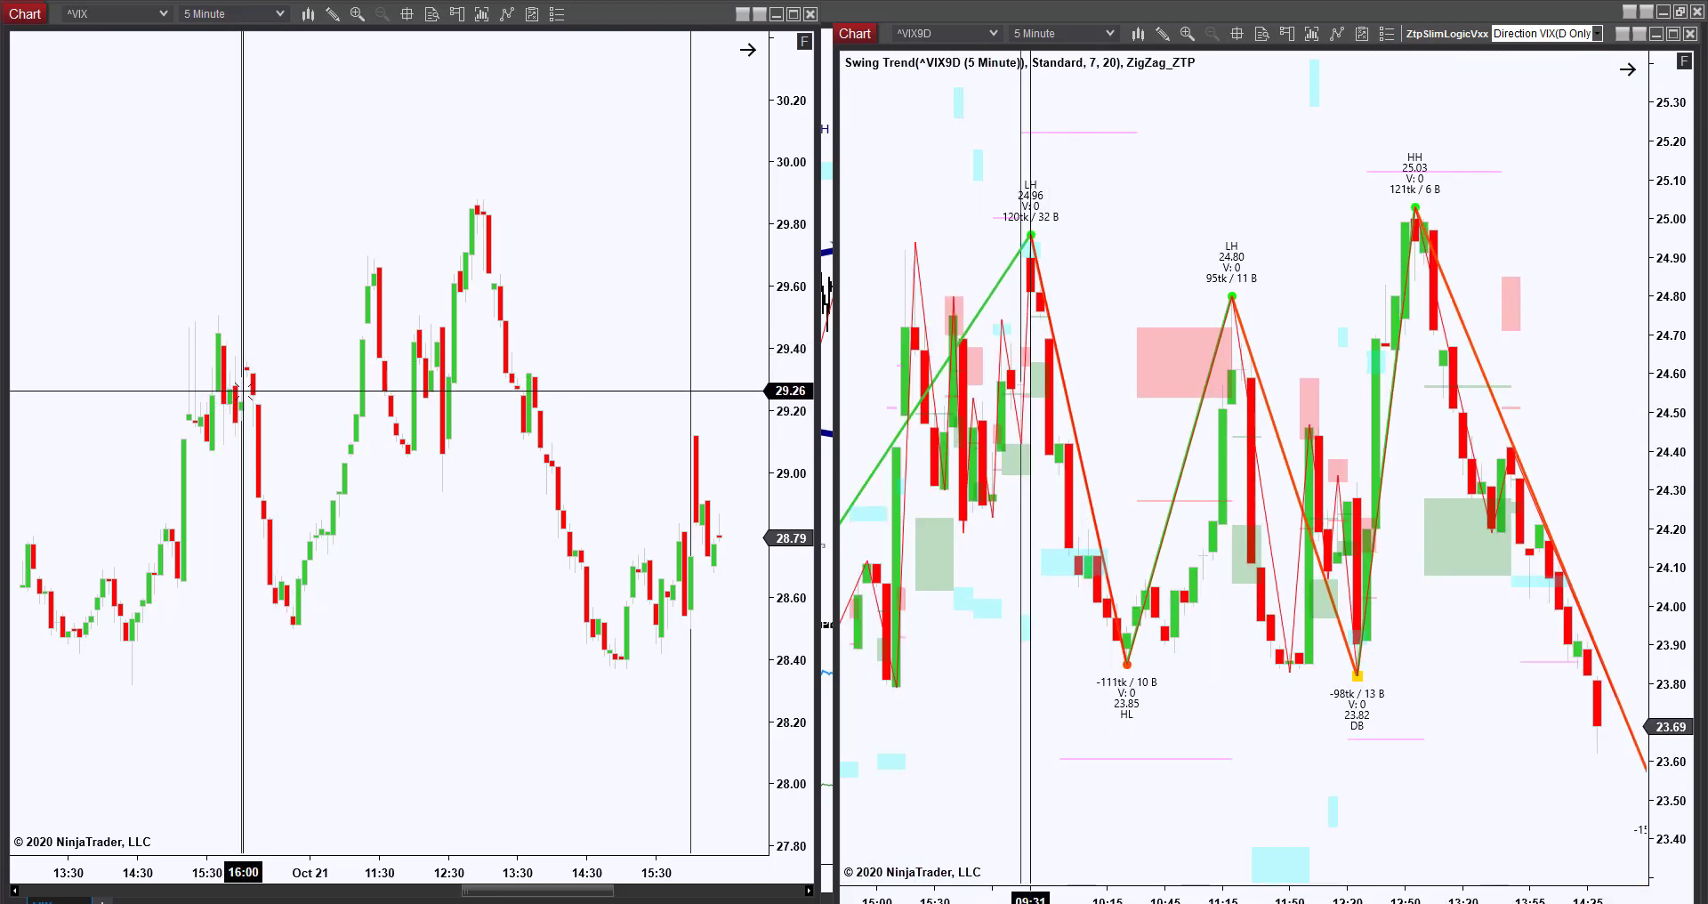
{"action": "scroll", "coordinate": [1263, 603], "scroll_direction": "down", "scroll_amount": 5}
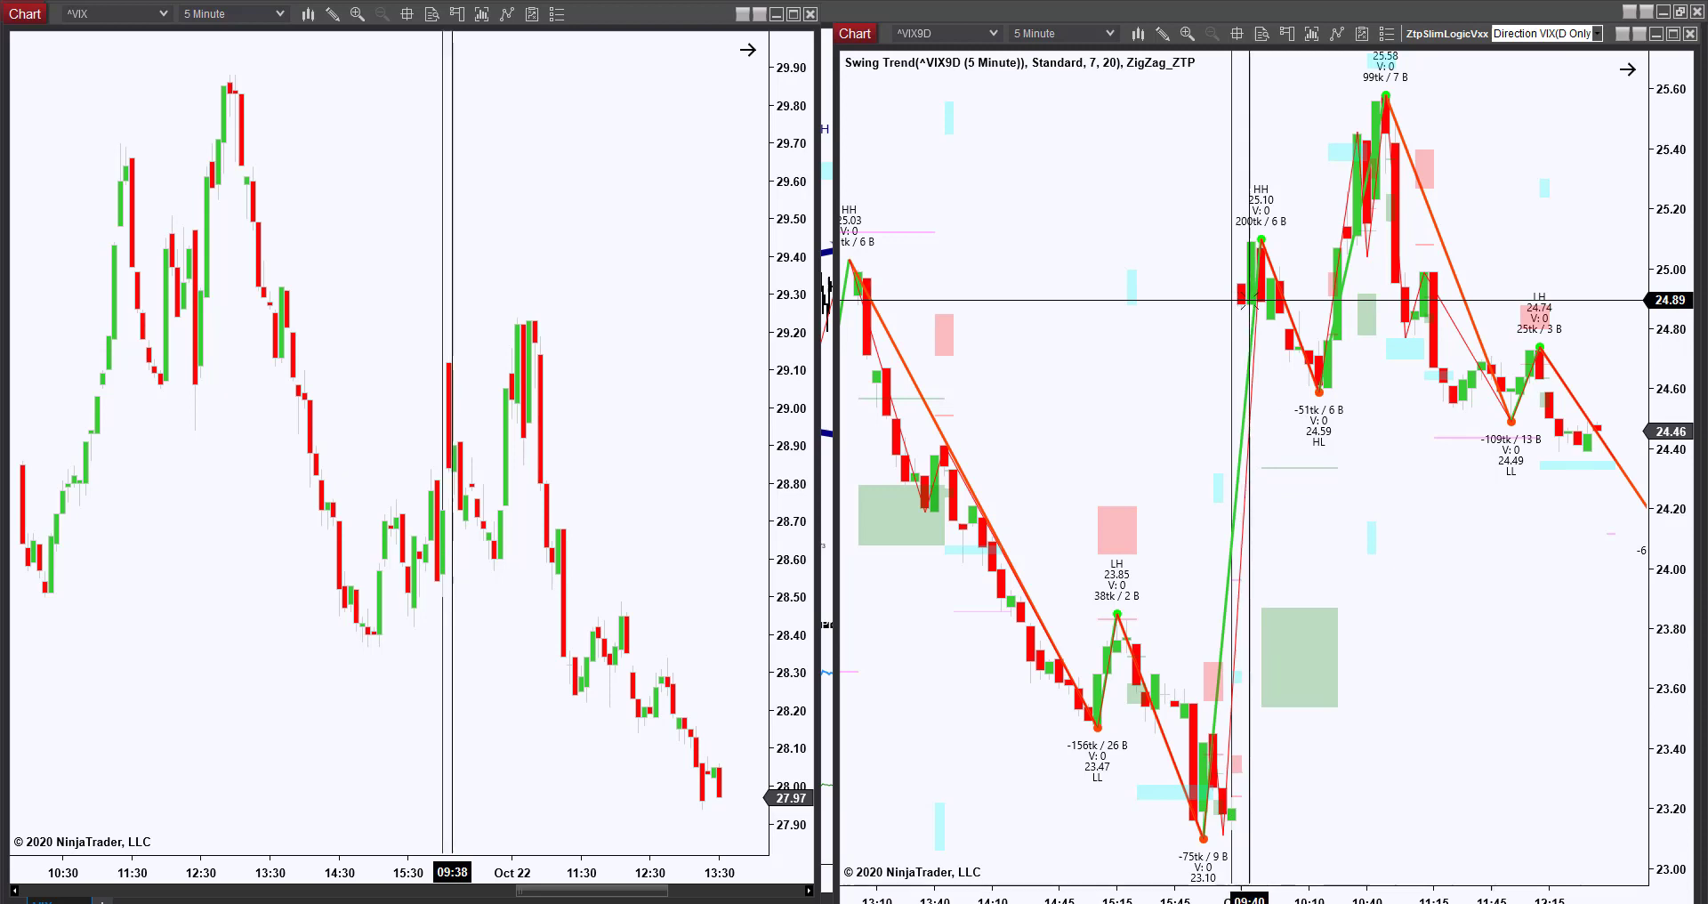
{"action": "left_click_drag", "start_coordinate": [1254, 305], "coordinate": [1034, 311]}
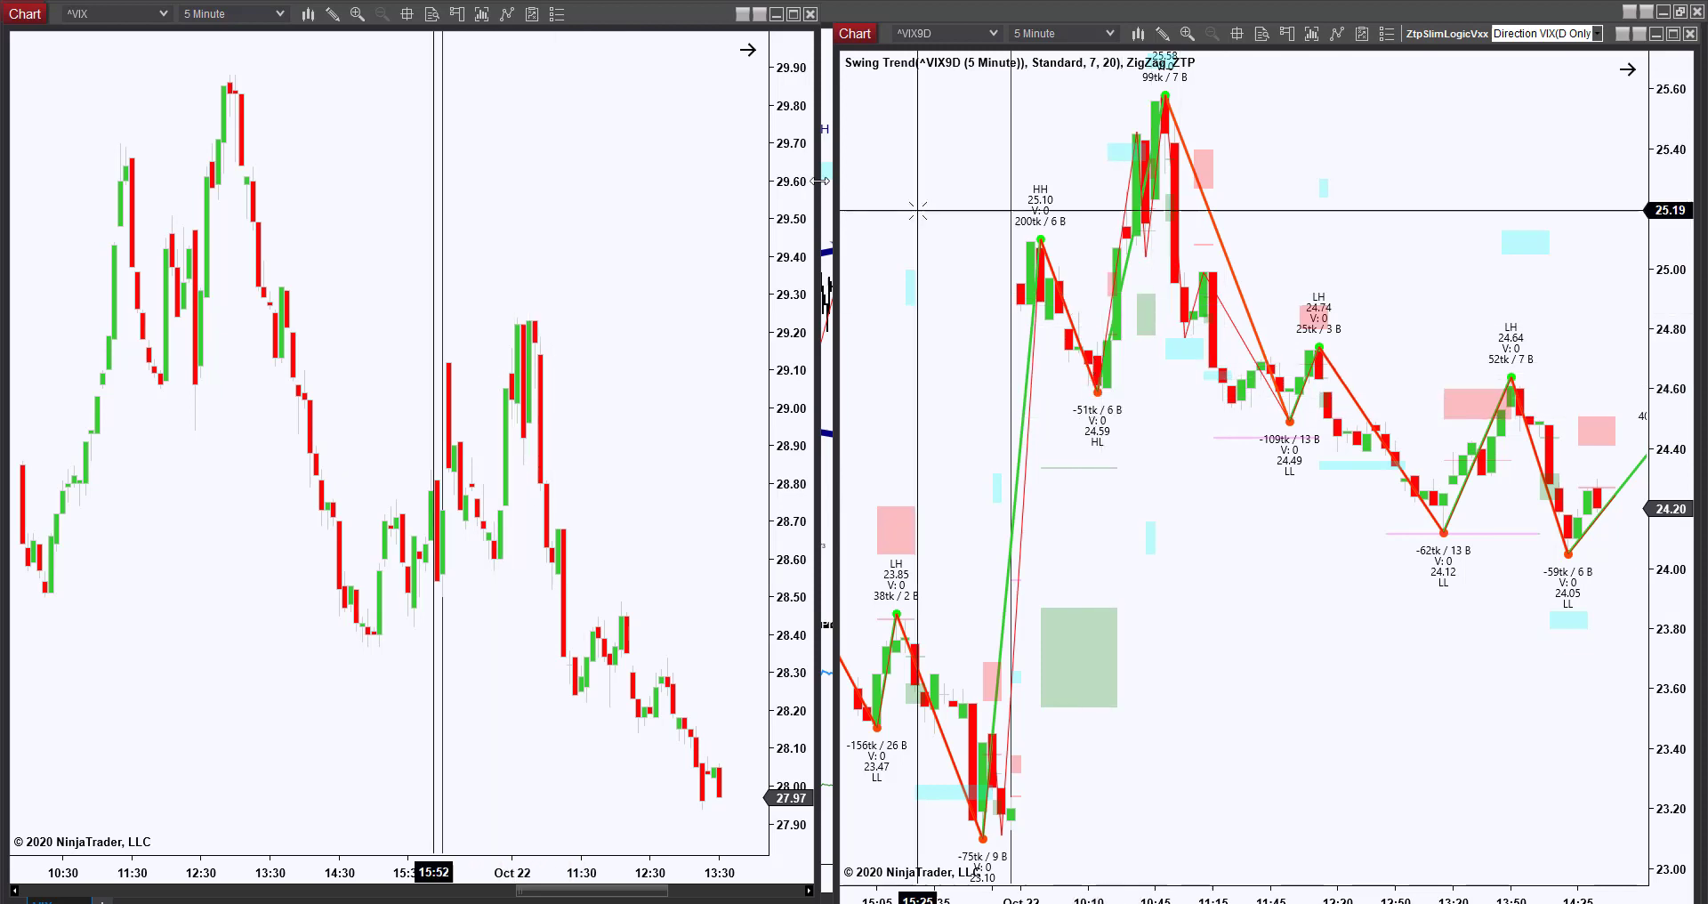
Shrink the ^VIX chart window, bring up its Always On Top option, and place the window over the SPY chart's earliest price bars
{"action": "left_click_drag", "start_coordinate": [818, 7], "coordinate": [483, 505]}
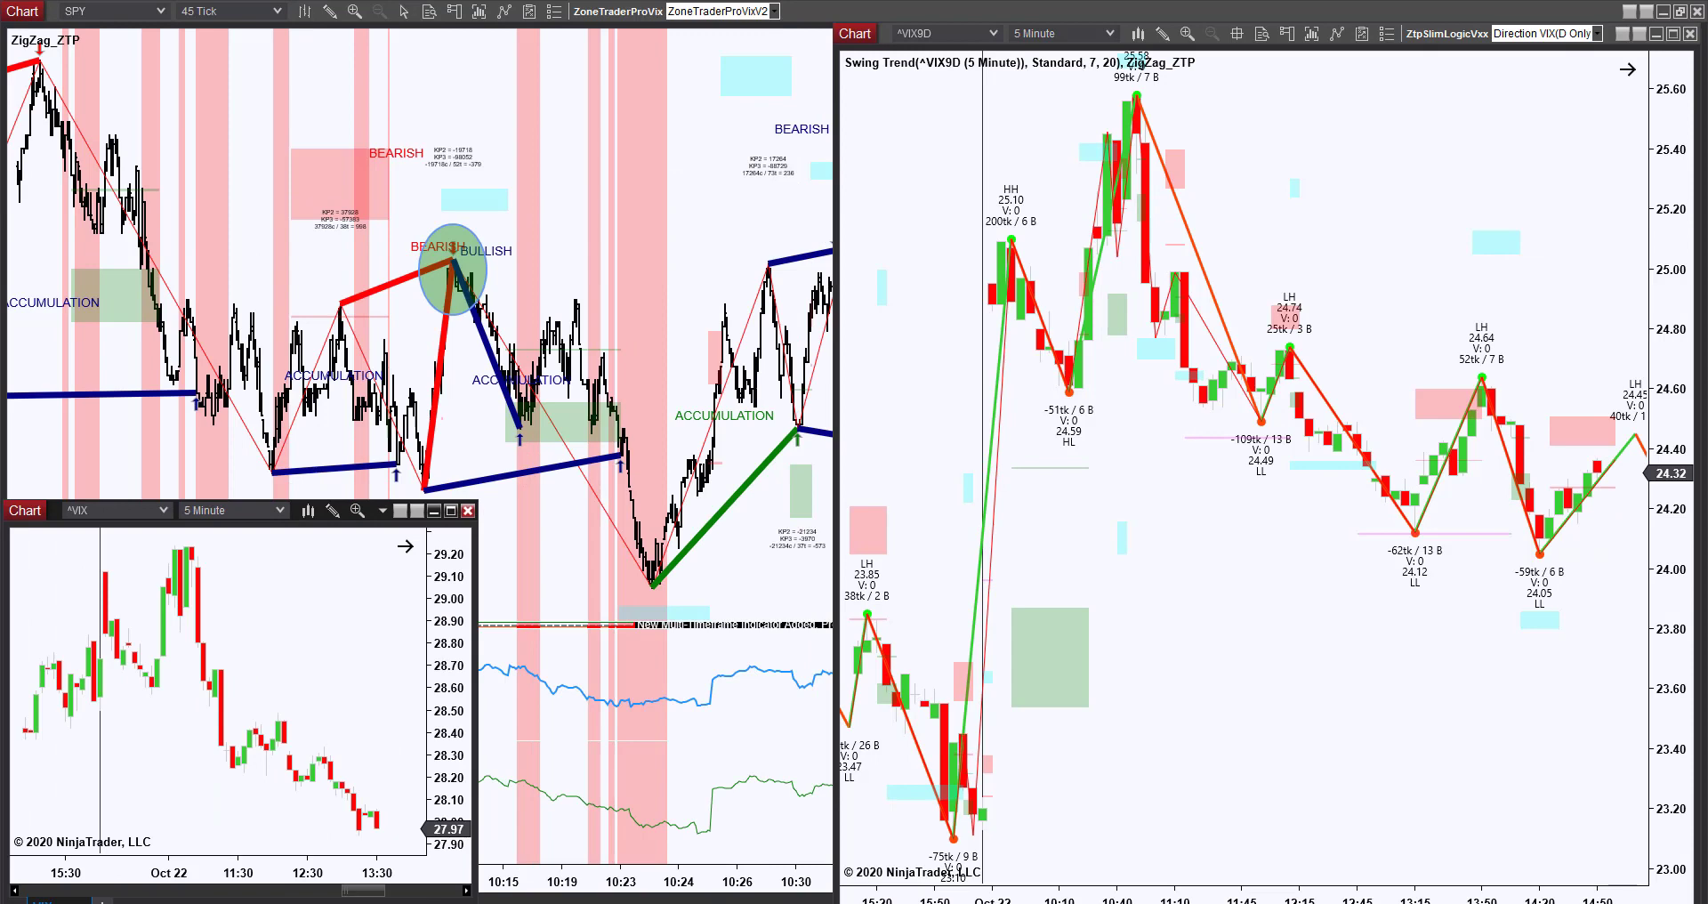
{"action": "right_click", "coordinate": [306, 578]}
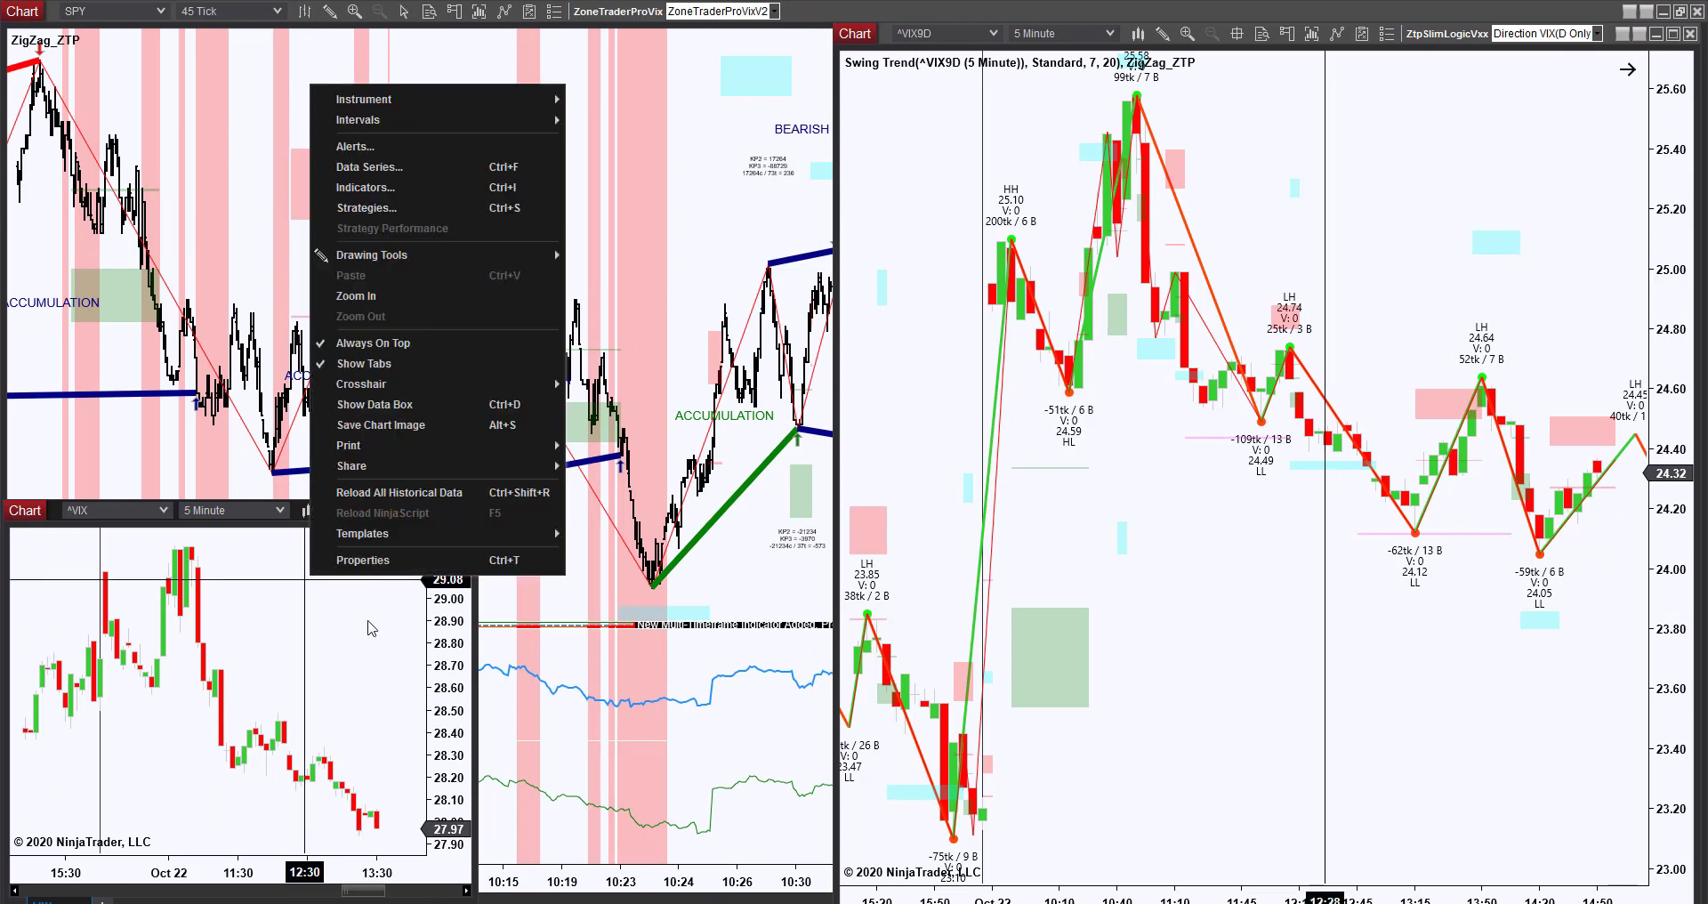
{"action": "left_click", "coordinate": [399, 354]}
{"action": "left_click_drag", "start_coordinate": [35, 514], "coordinate": [34, 10]}
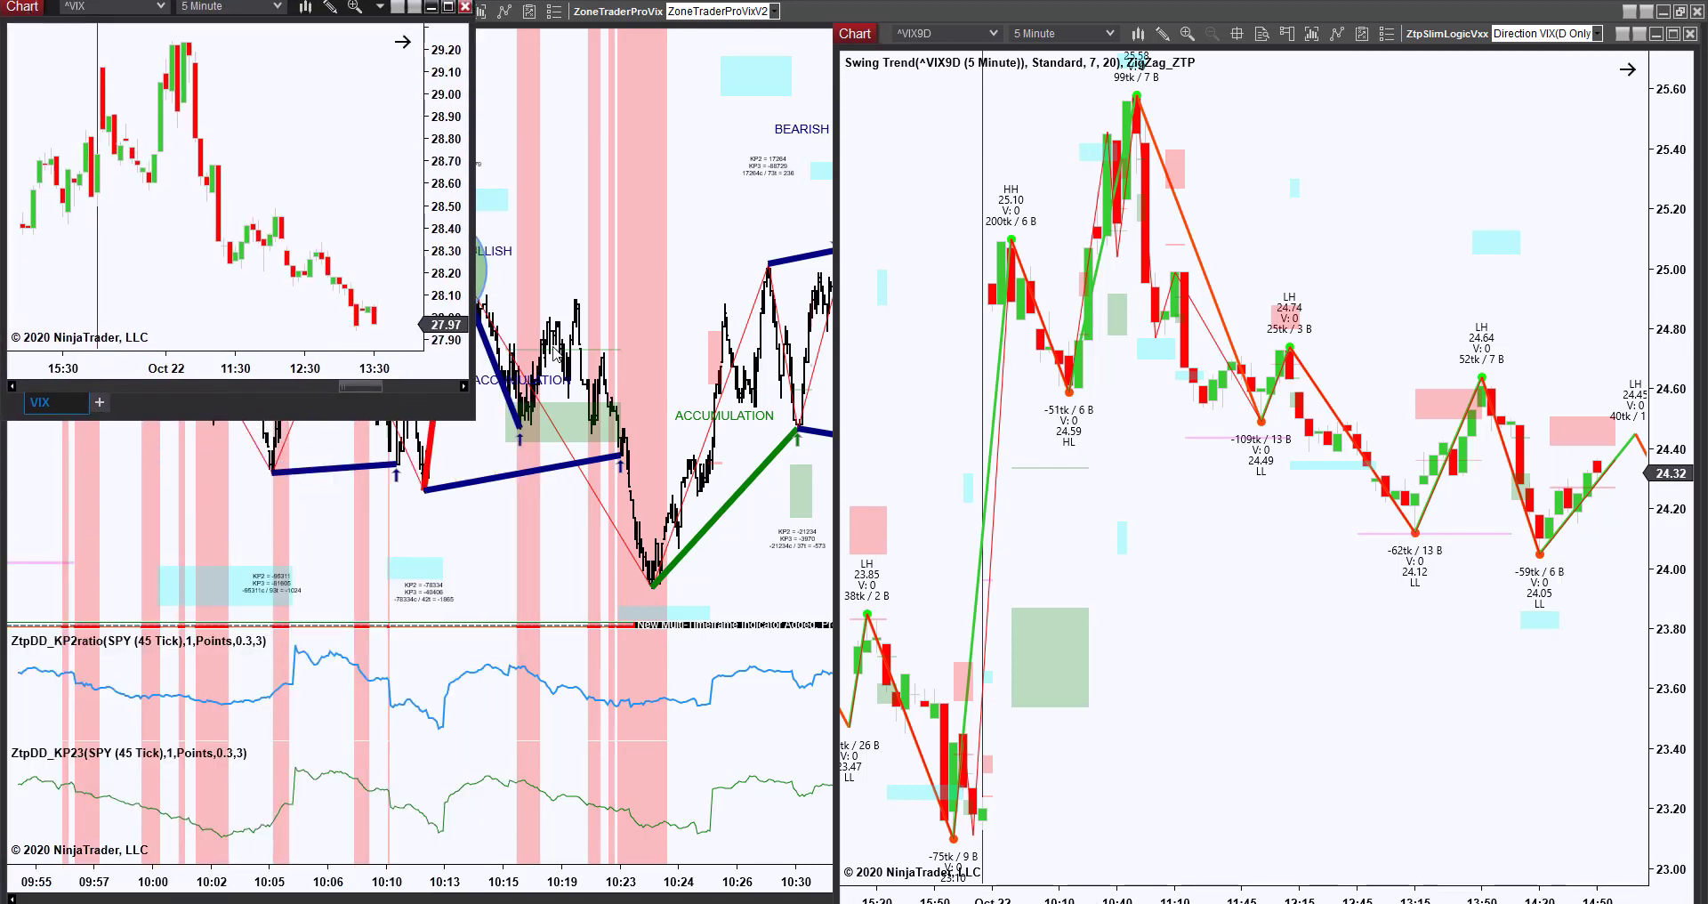